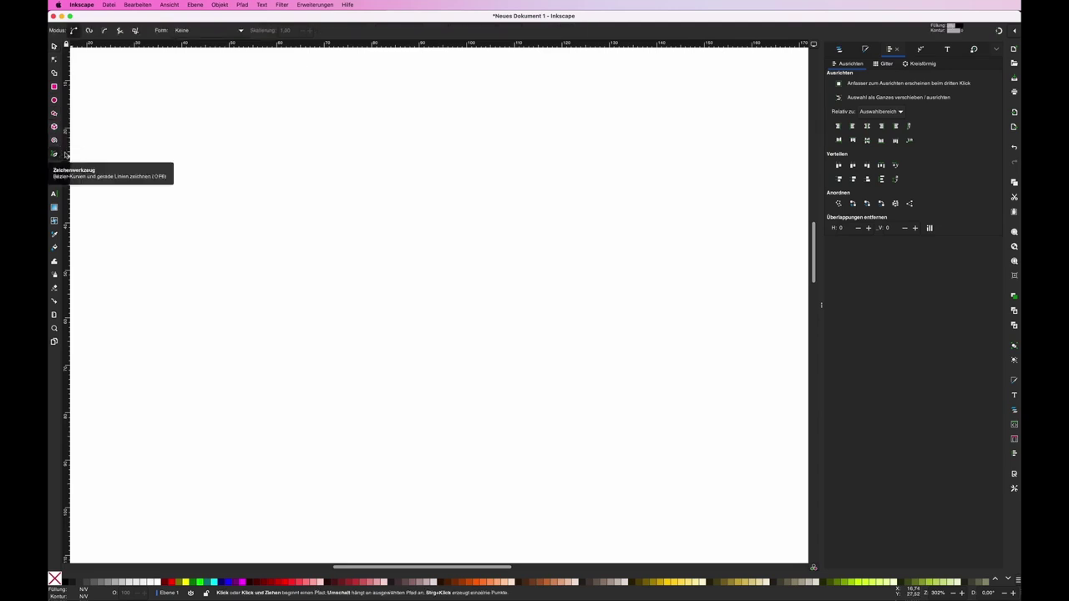
Draw a closed, multi-lobed leaf outline with a narrow stem as one Bézier path
{"action": "left_click", "coordinate": [54, 153]}
{"action": "left_click", "coordinate": [375, 311]}
{"action": "left_click", "coordinate": [375, 358]}
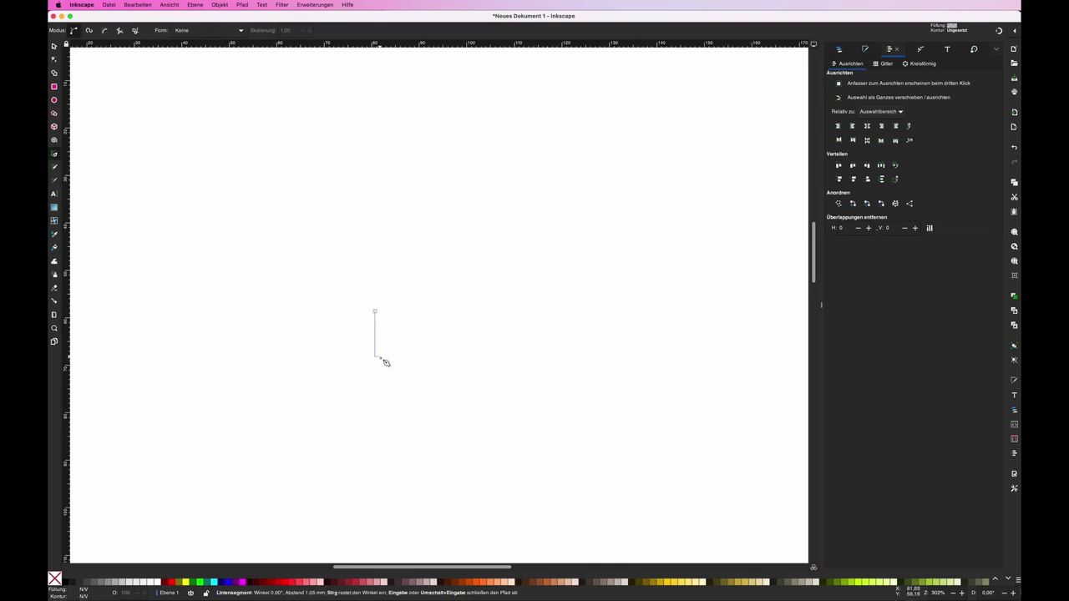
{"action": "left_click", "coordinate": [382, 311]}
{"action": "left_click_drag", "start_coordinate": [440, 268], "coordinate": [450, 208]}
{"action": "left_click", "coordinate": [402, 261]}
{"action": "mouse_move", "coordinate": [375, 227]}
{"action": "left_mouse_down"}
{"action": "mouse_move", "coordinate": [380, 182]}
{"action": "mouse_move", "coordinate": [320, 217]}
{"action": "left_mouse_up"}
{"action": "left_click_drag", "start_coordinate": [315, 257], "coordinate": [351, 276]}
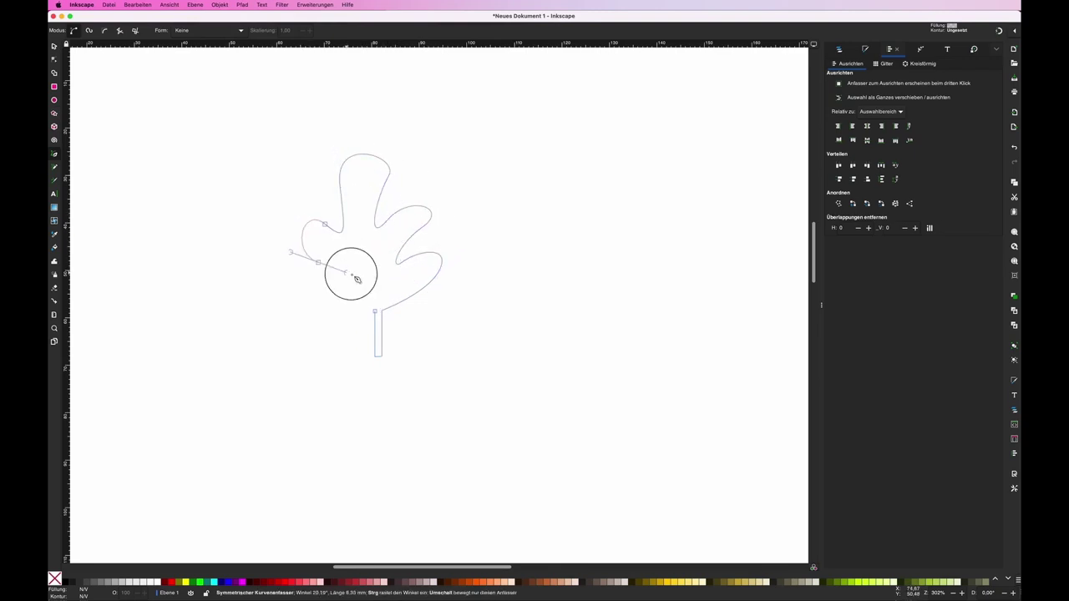
{"action": "left_click", "coordinate": [328, 278]}
{"action": "left_click_drag", "start_coordinate": [375, 311], "coordinate": [471, 327]}
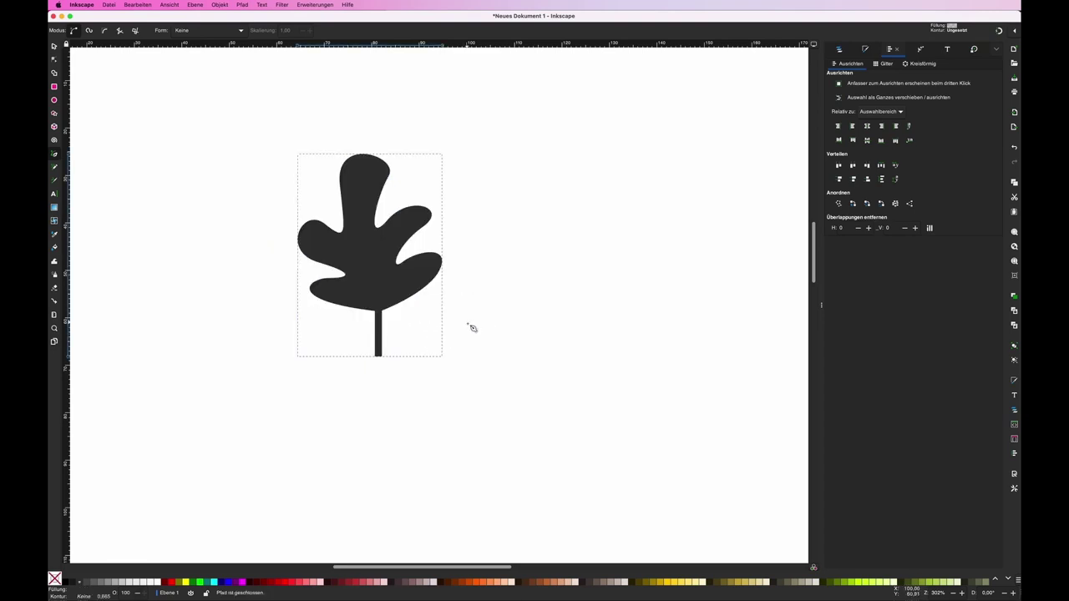
{"action": "key", "text": "r"}
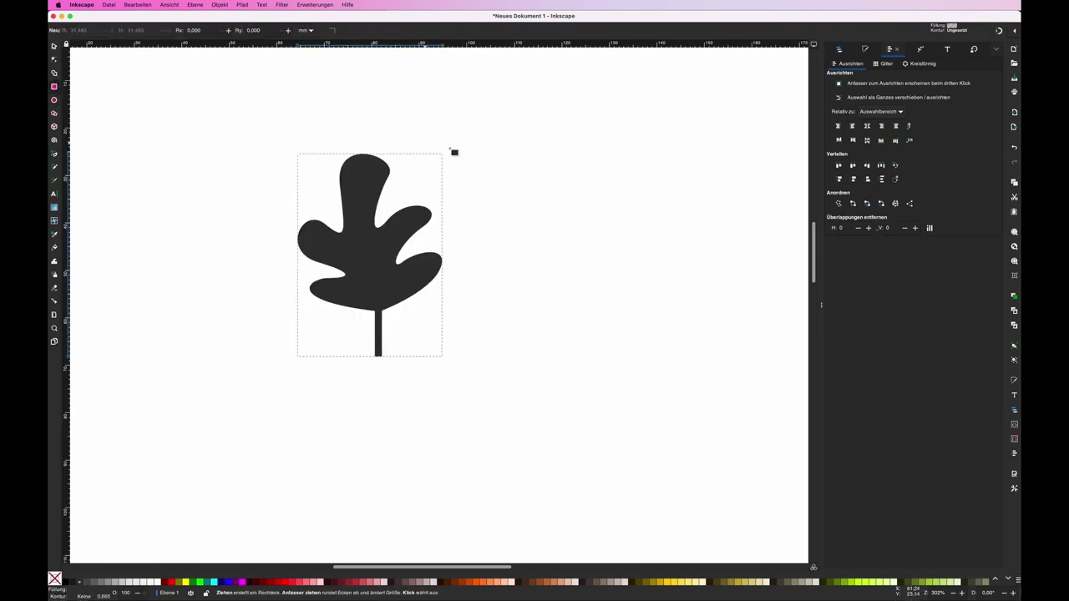
Draw a square to the right of the leaf
{"action": "mouse_move", "coordinate": [520, 163]}
{"action": "left_mouse_down"}
{"action": "mouse_move", "coordinate": [660, 317]}
{"action": "mouse_move", "coordinate": [662, 264]}
{"action": "left_mouse_up"}
{"action": "key", "text": "ctrl+z"}
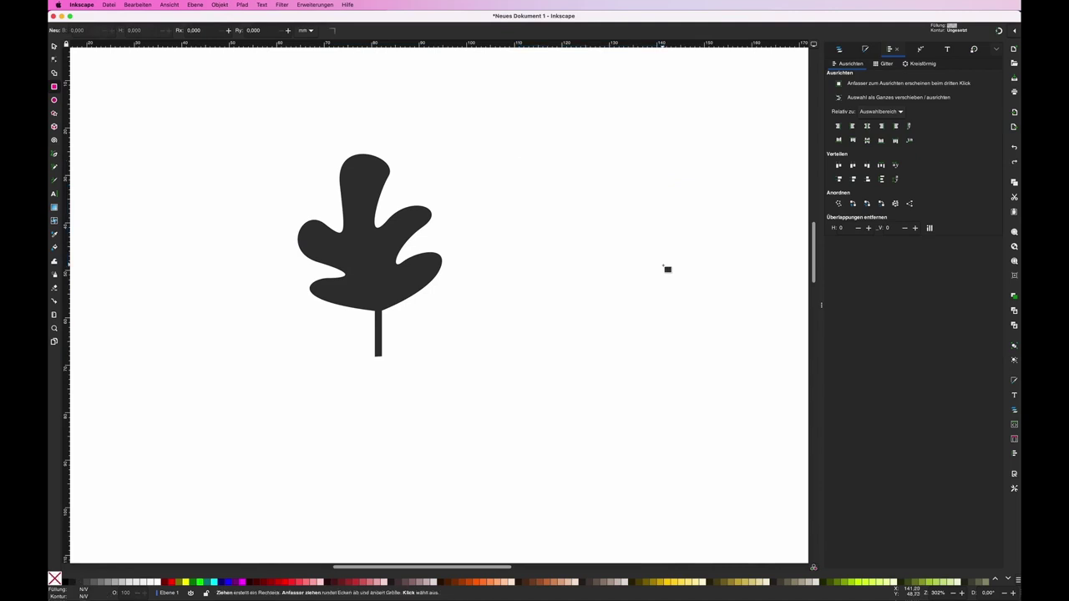
{"action": "left_click", "coordinate": [554, 174]}
{"action": "left_click_drag", "start_coordinate": [554, 175], "coordinate": [699, 312]}
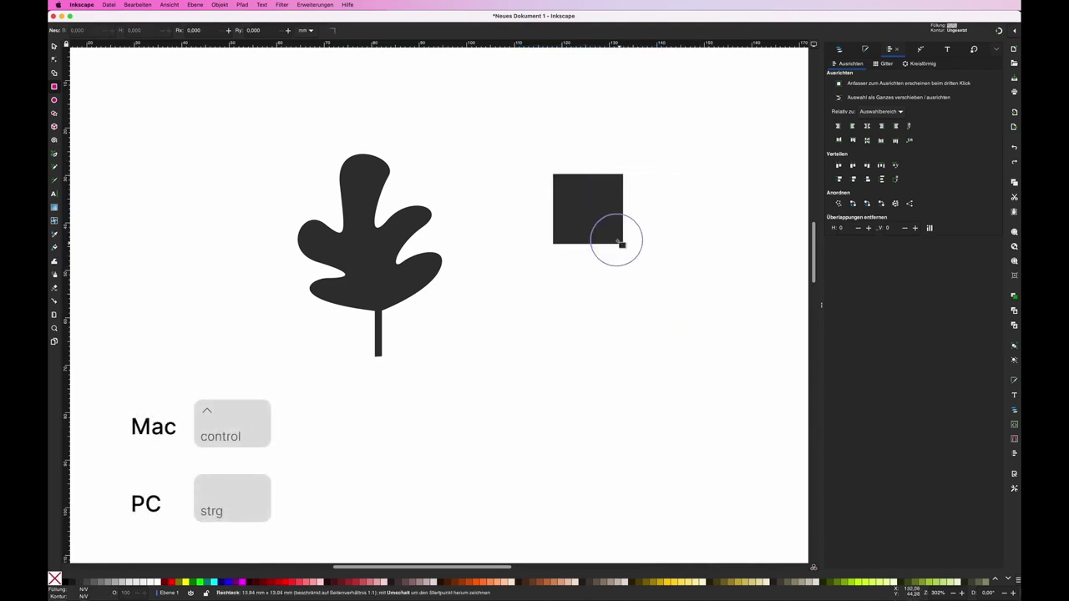
{"action": "mouse_move", "coordinate": [700, 312]}
{"action": "left_mouse_down"}
{"action": "mouse_move", "coordinate": [624, 248]}
{"action": "mouse_move", "coordinate": [722, 322]}
{"action": "left_mouse_up"}
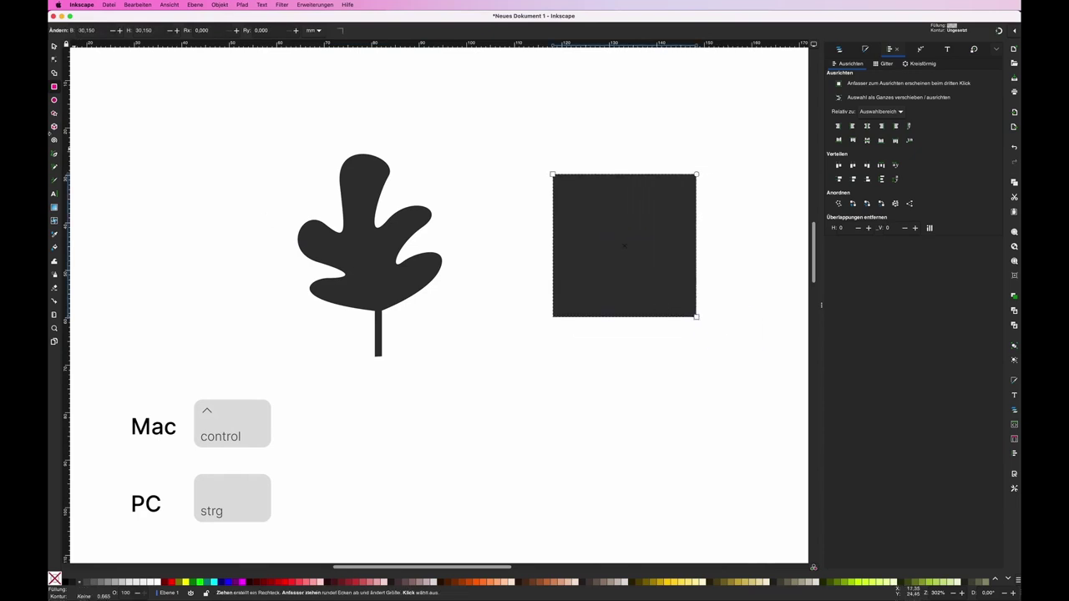
Draw a circle below the square, then draw and delete a test triangle
{"action": "left_click", "coordinate": [54, 101]}
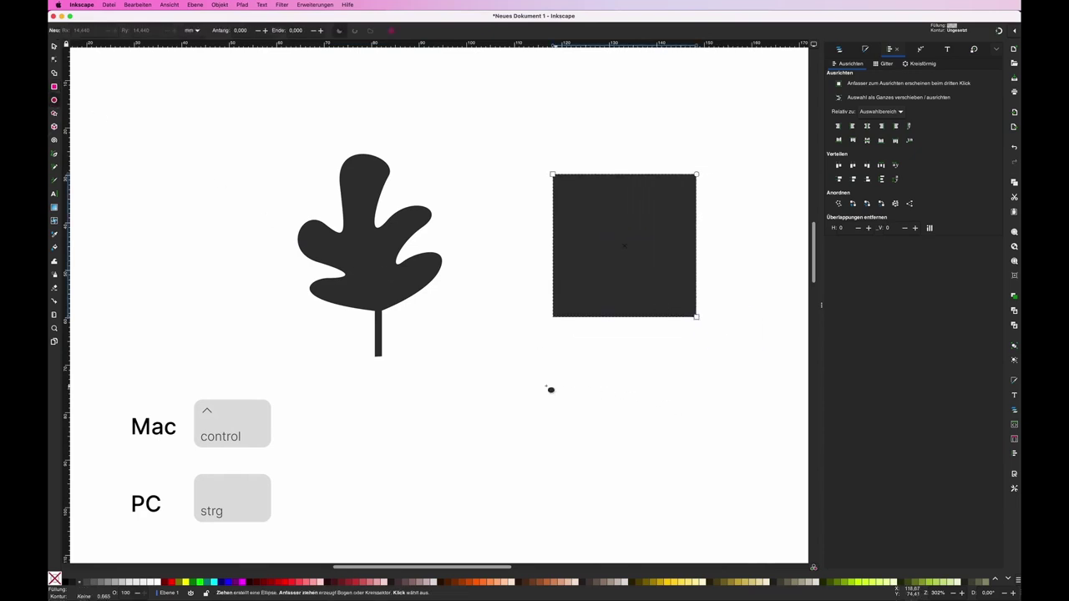
{"action": "mouse_move", "coordinate": [475, 350]}
{"action": "left_mouse_down"}
{"action": "mouse_move", "coordinate": [612, 446]}
{"action": "mouse_move", "coordinate": [609, 481]}
{"action": "left_mouse_up"}
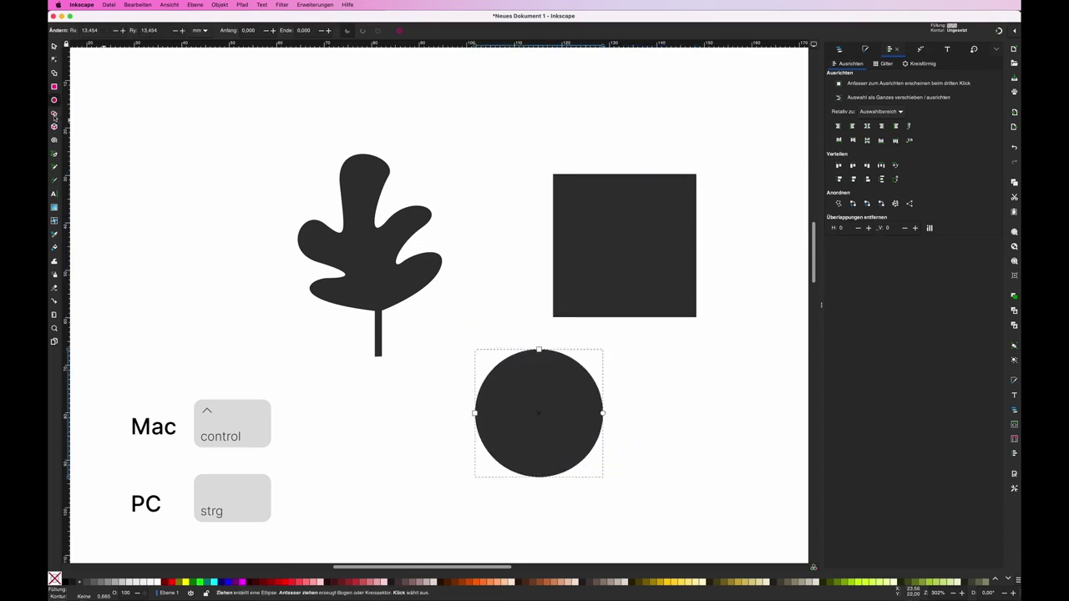
{"action": "left_click", "coordinate": [54, 112]}
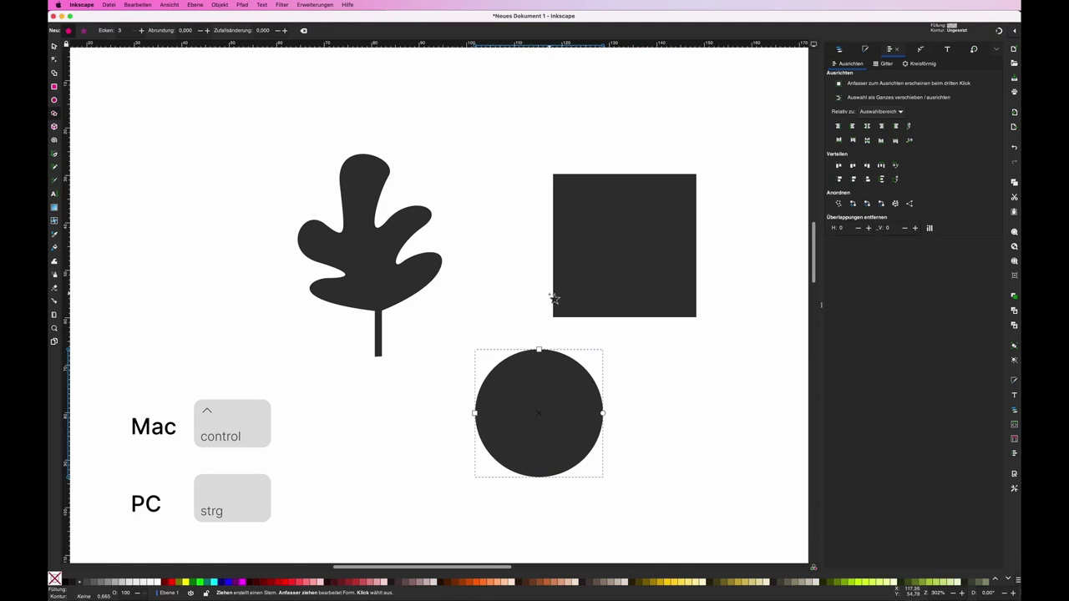
{"action": "mouse_move", "coordinate": [480, 83]}
{"action": "left_mouse_down"}
{"action": "mouse_move", "coordinate": [542, 126]}
{"action": "mouse_move", "coordinate": [504, 93]}
{"action": "left_mouse_up"}
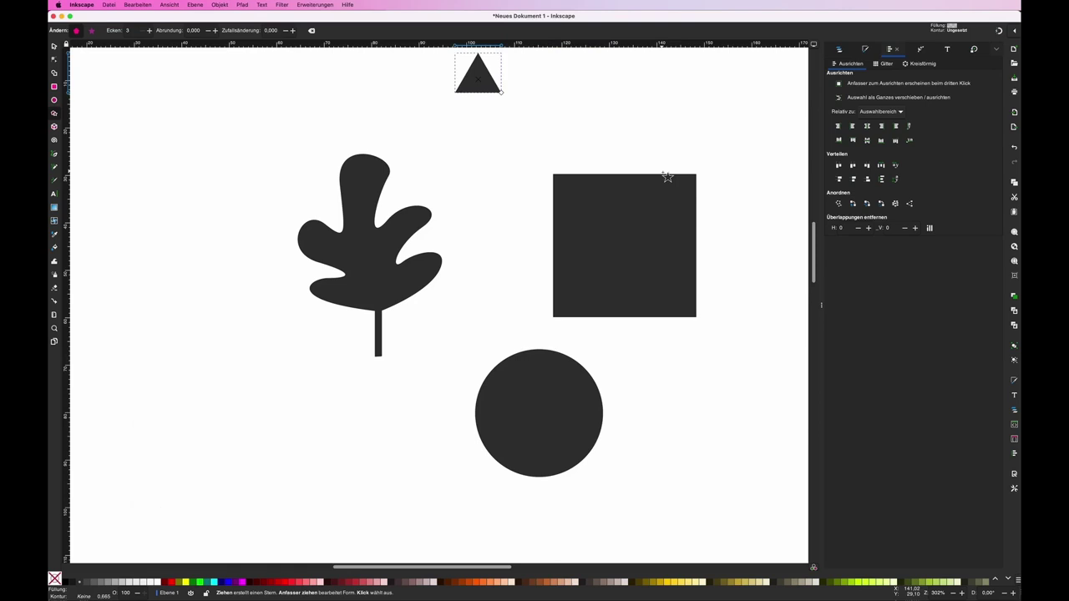
{"action": "key", "text": "Delete"}
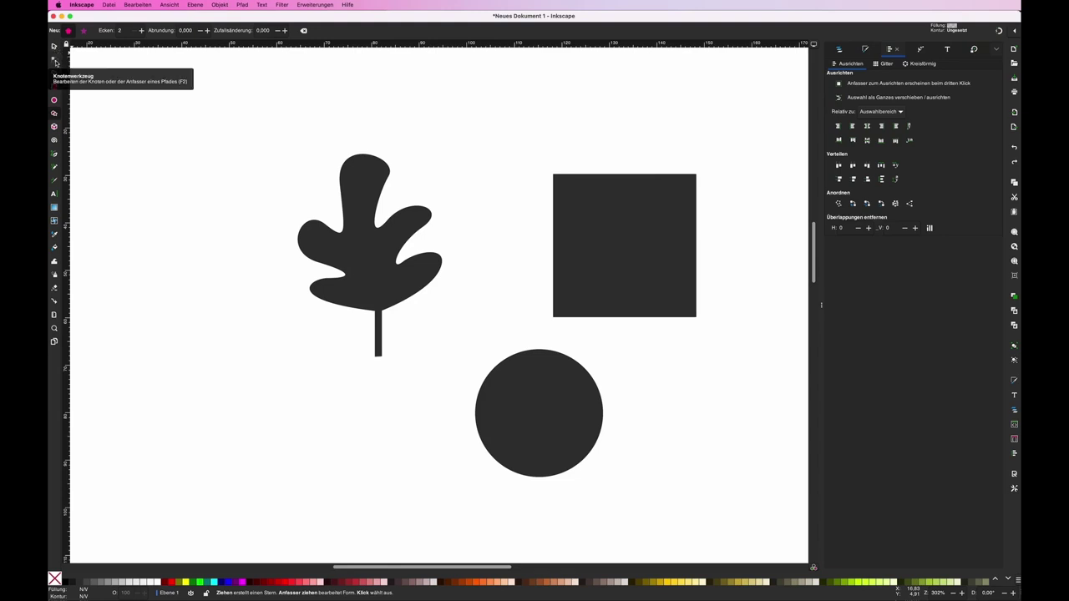
Shrink the leaf slightly while keeping its proportions
{"action": "left_click", "coordinate": [55, 45]}
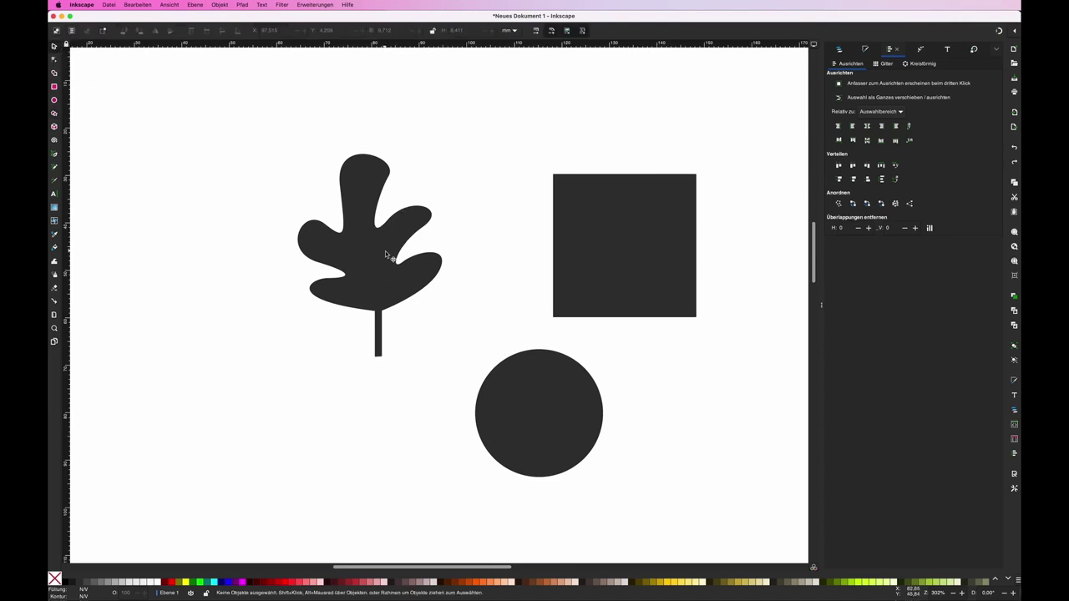
{"action": "left_click", "coordinate": [387, 250]}
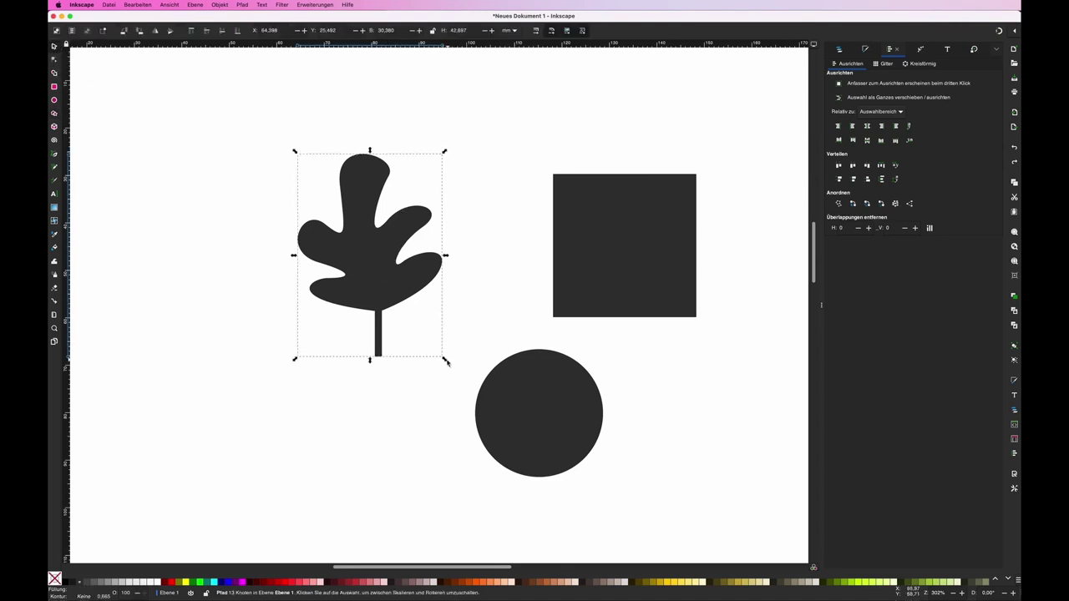
{"action": "mouse_move", "coordinate": [445, 359]}
{"action": "left_mouse_down"}
{"action": "mouse_move", "coordinate": [357, 302]}
{"action": "mouse_move", "coordinate": [389, 295]}
{"action": "left_mouse_up"}
{"action": "key", "text": "ctrl+z"}
{"action": "mouse_move", "coordinate": [444, 359]}
{"action": "left_mouse_down"}
{"action": "mouse_move", "coordinate": [405, 324]}
{"action": "mouse_move", "coordinate": [435, 343]}
{"action": "left_mouse_up"}
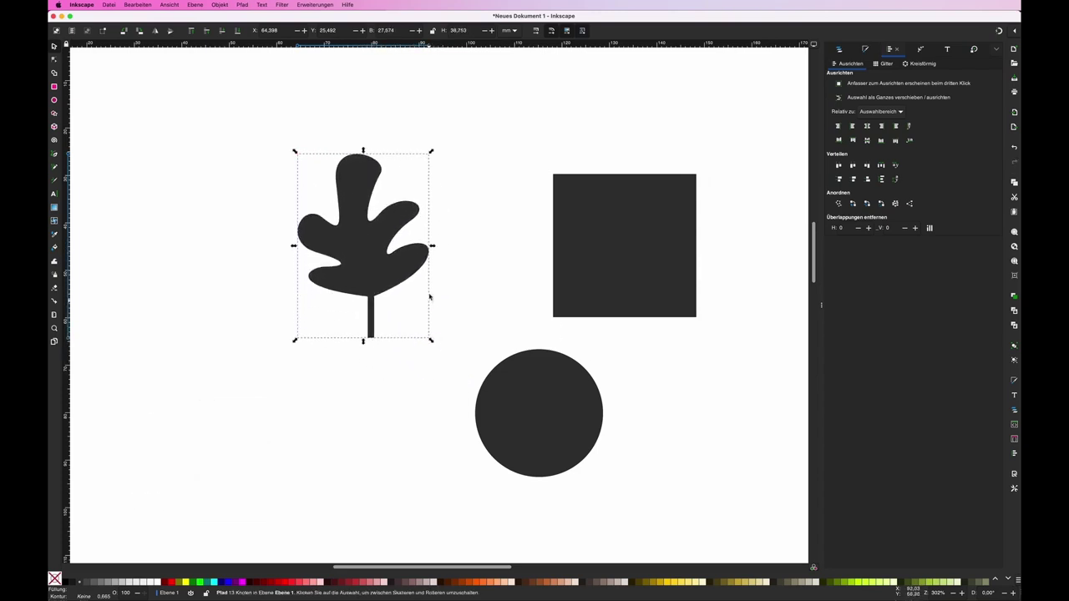
Try the leaf's rotation handles, then enter node editing on its outline
{"action": "left_click", "coordinate": [373, 259]}
{"action": "mouse_move", "coordinate": [432, 151]}
{"action": "left_mouse_down"}
{"action": "mouse_move", "coordinate": [460, 267]}
{"action": "mouse_move", "coordinate": [424, 167]}
{"action": "left_mouse_up"}
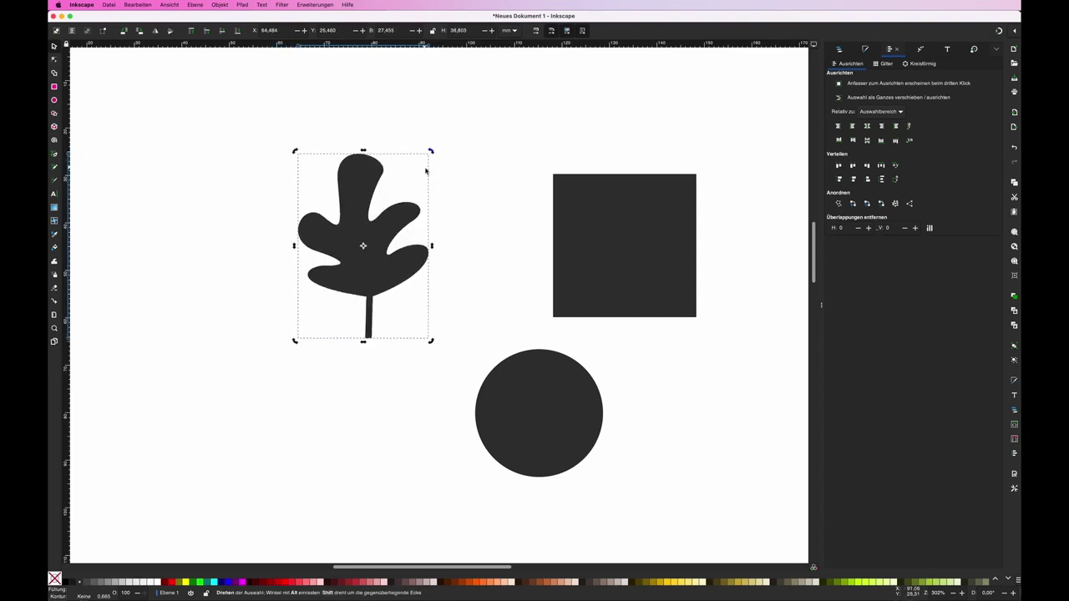
{"action": "double_click", "coordinate": [378, 229]}
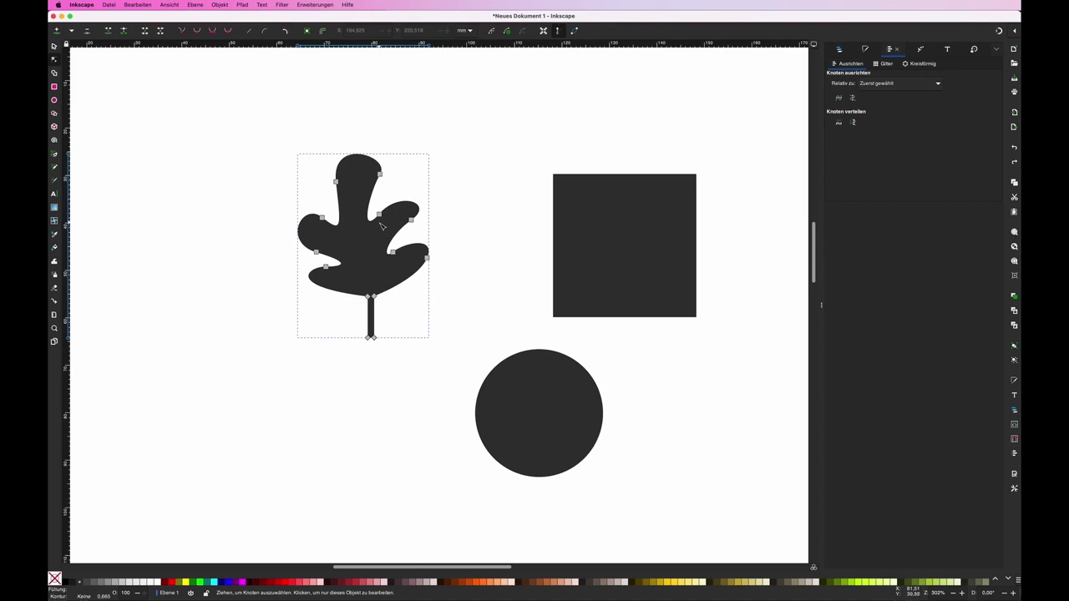
Bend the Bézier handles of the leaf's right and top lobes, then select the square
{"action": "left_click", "coordinate": [379, 215]}
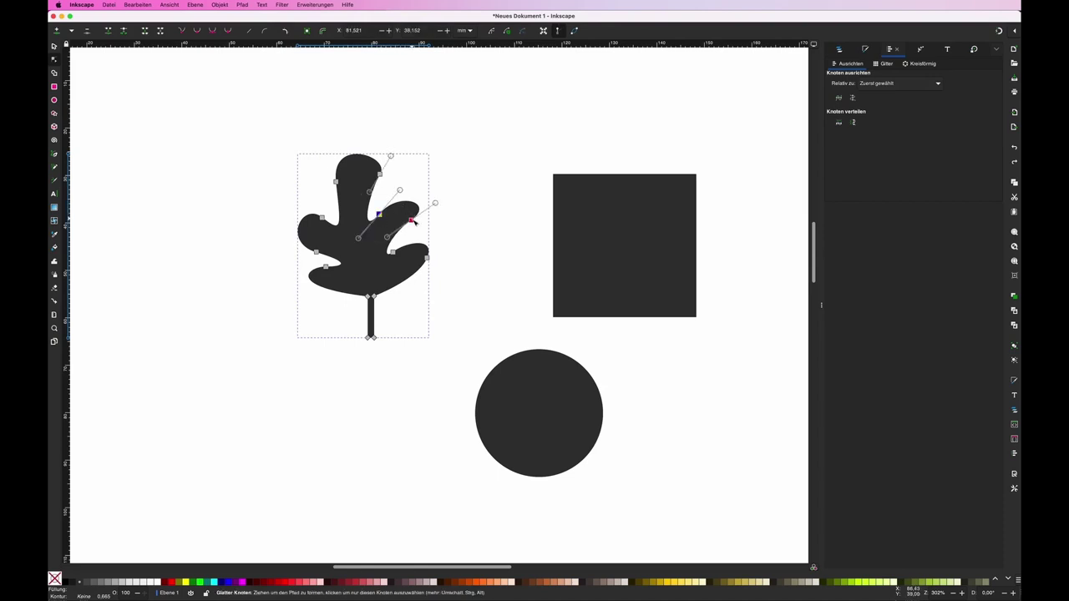
{"action": "mouse_move", "coordinate": [386, 238]}
{"action": "left_mouse_down"}
{"action": "mouse_move", "coordinate": [391, 246]}
{"action": "mouse_move", "coordinate": [414, 224]}
{"action": "mouse_move", "coordinate": [410, 232]}
{"action": "left_mouse_up"}
{"action": "left_click_drag", "start_coordinate": [399, 191], "coordinate": [401, 181]}
{"action": "left_click", "coordinate": [380, 173]}
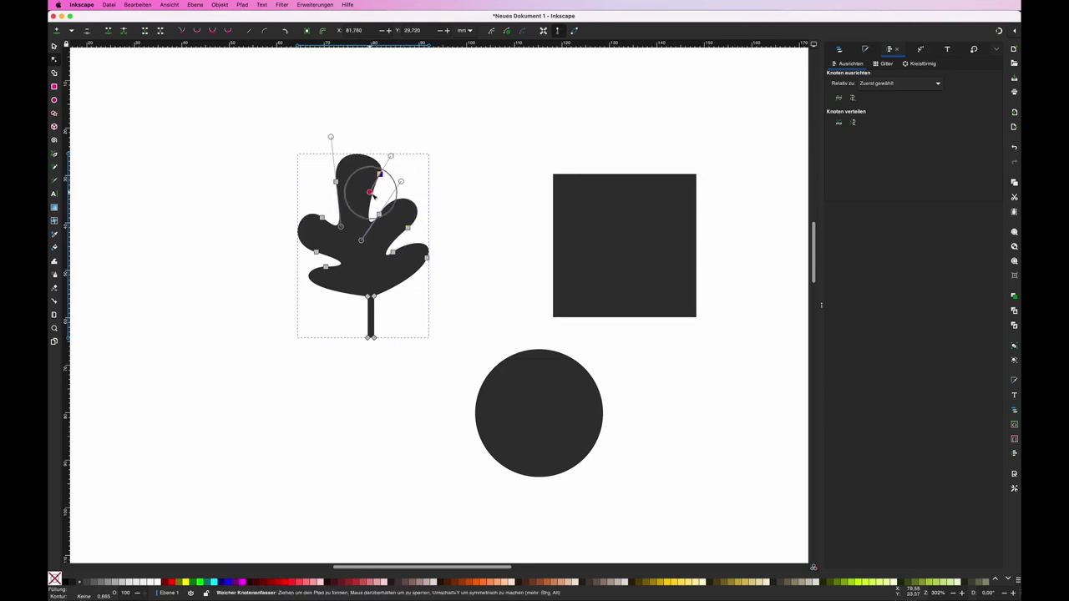
{"action": "left_click", "coordinate": [484, 197]}
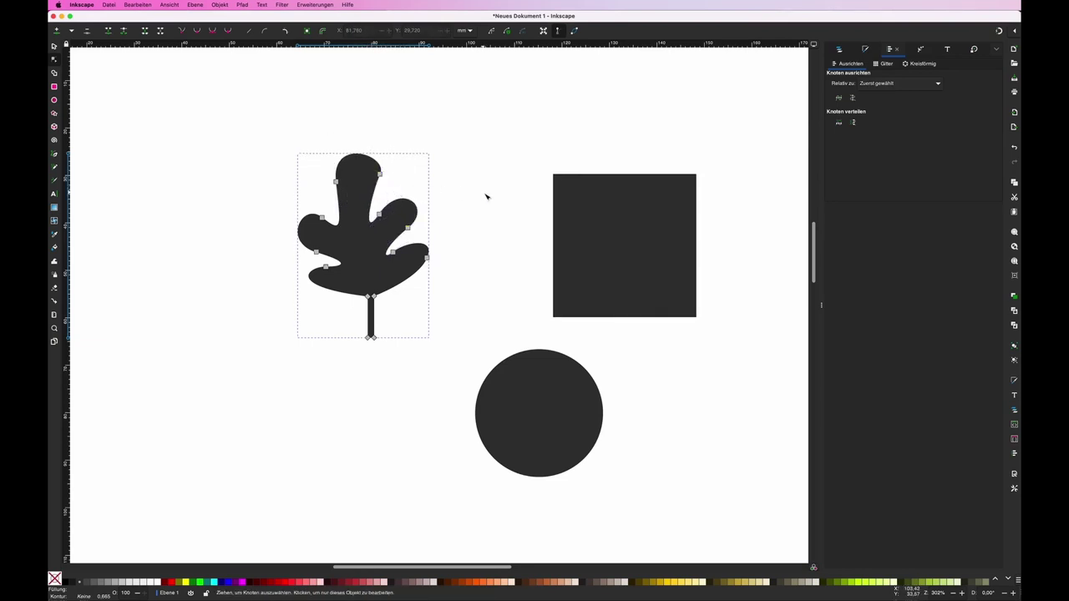
{"action": "left_click", "coordinate": [603, 214]}
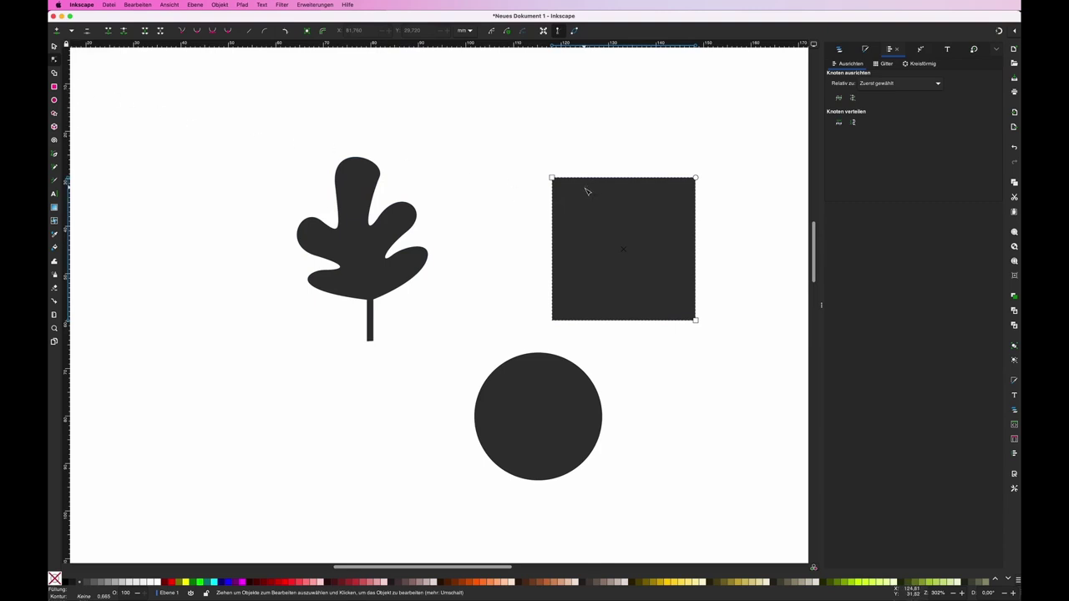
Round all four corners of the square
{"action": "left_click", "coordinate": [564, 389]}
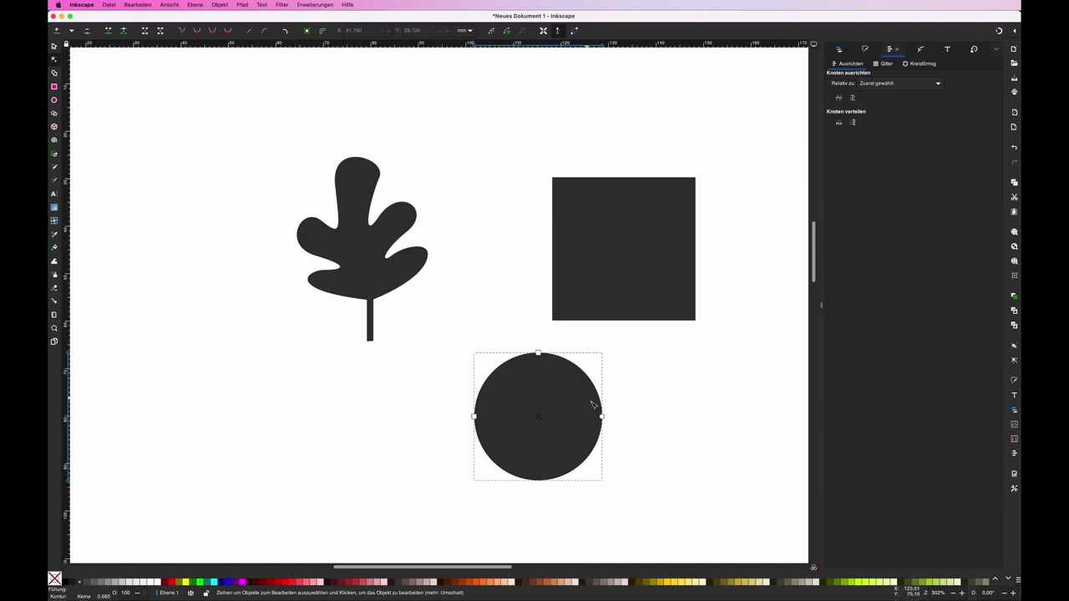
{"action": "left_click", "coordinate": [615, 305]}
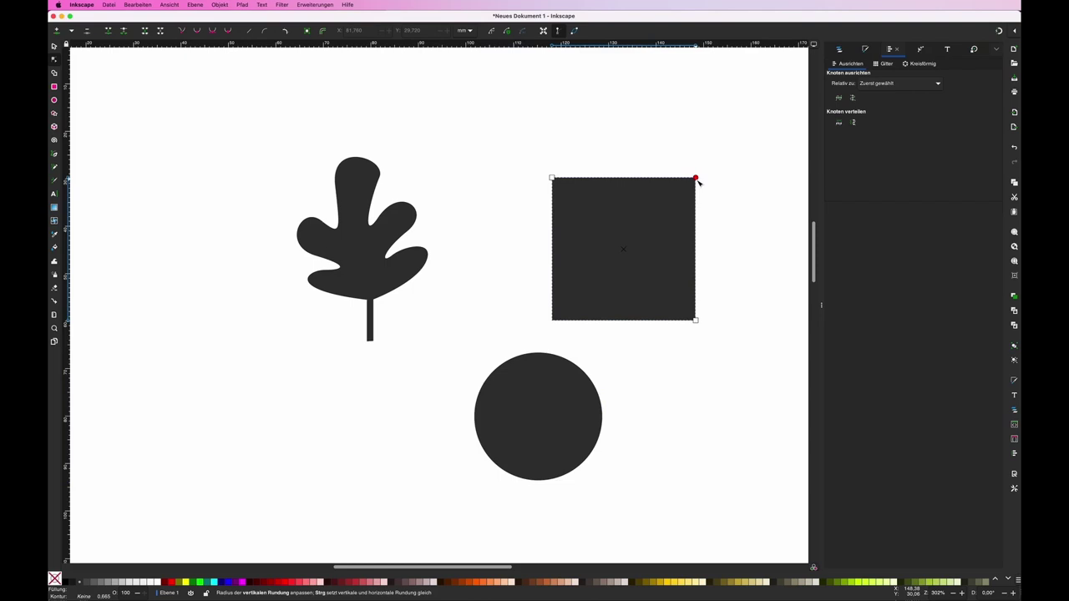
{"action": "left_click_drag", "start_coordinate": [695, 178], "coordinate": [695, 197]}
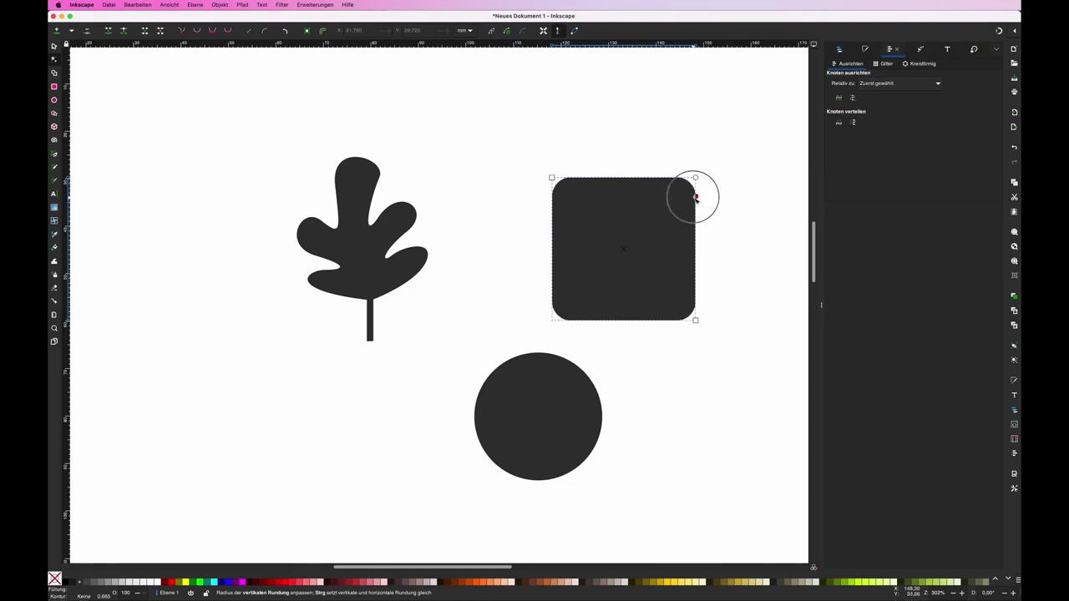
Turn the circle into a pie shape with its wedge opening to the right
{"action": "left_click", "coordinate": [552, 405]}
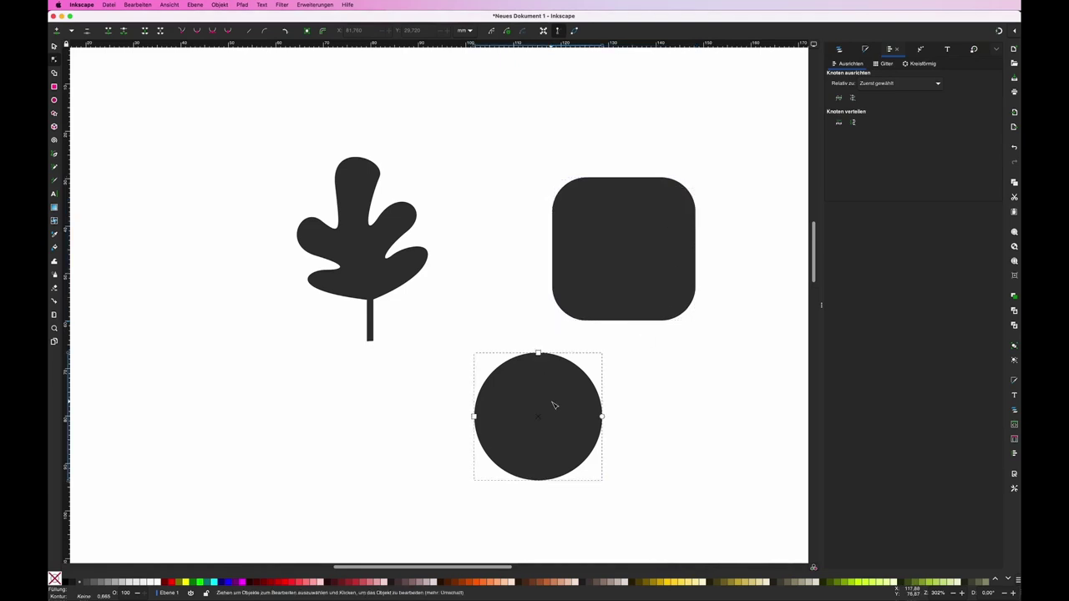
{"action": "mouse_move", "coordinate": [602, 416]}
{"action": "left_mouse_down"}
{"action": "mouse_move", "coordinate": [594, 387]}
{"action": "mouse_move", "coordinate": [532, 390]}
{"action": "left_mouse_up"}
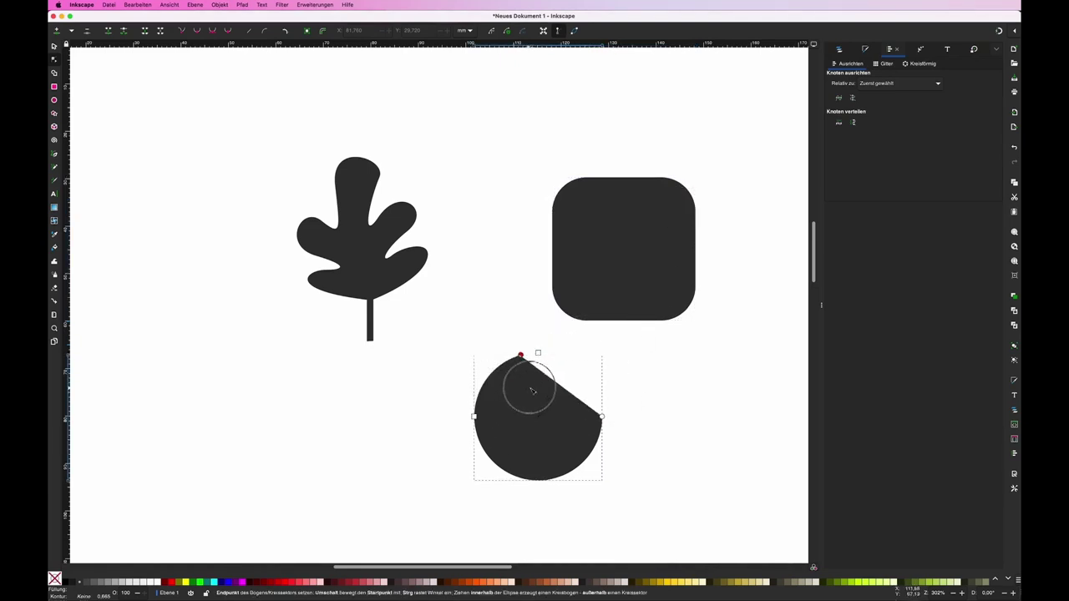
{"action": "left_click_drag", "start_coordinate": [531, 390], "coordinate": [627, 386]}
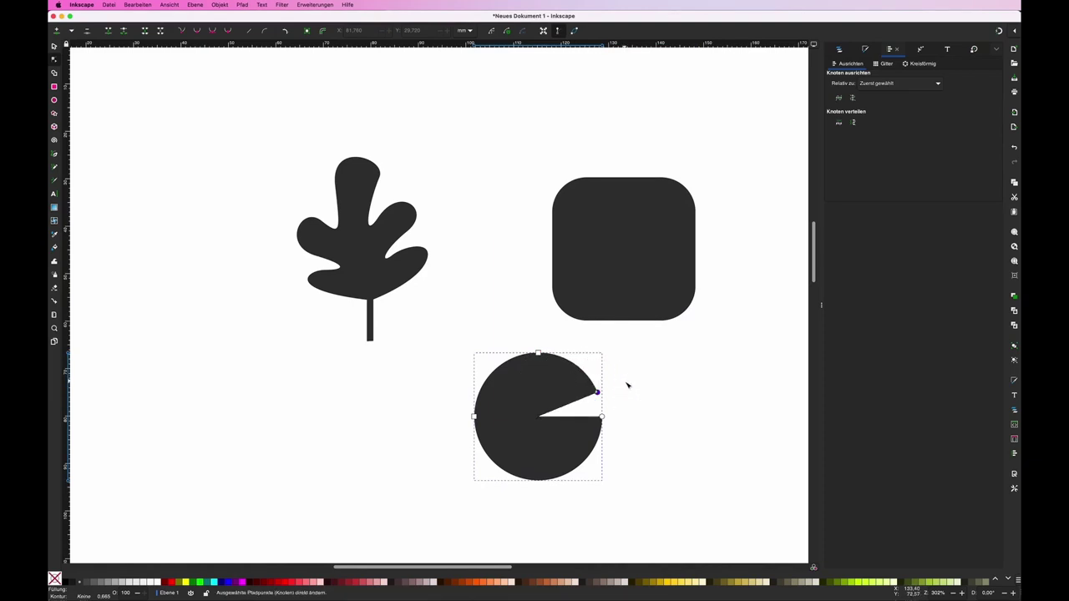
{"action": "left_click", "coordinate": [624, 263]}
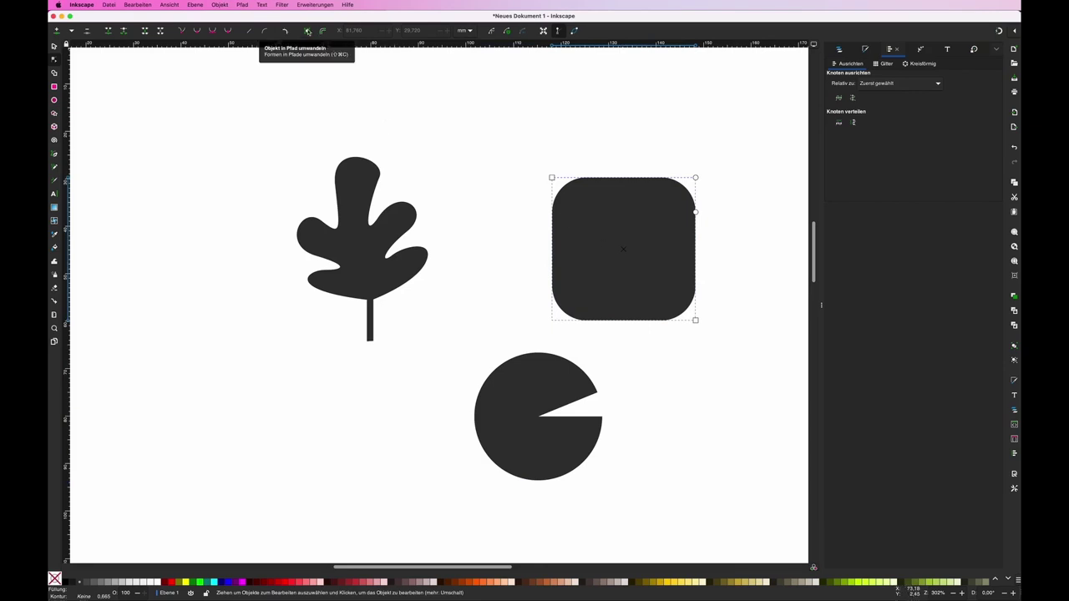
{"action": "left_click", "coordinate": [308, 31]}
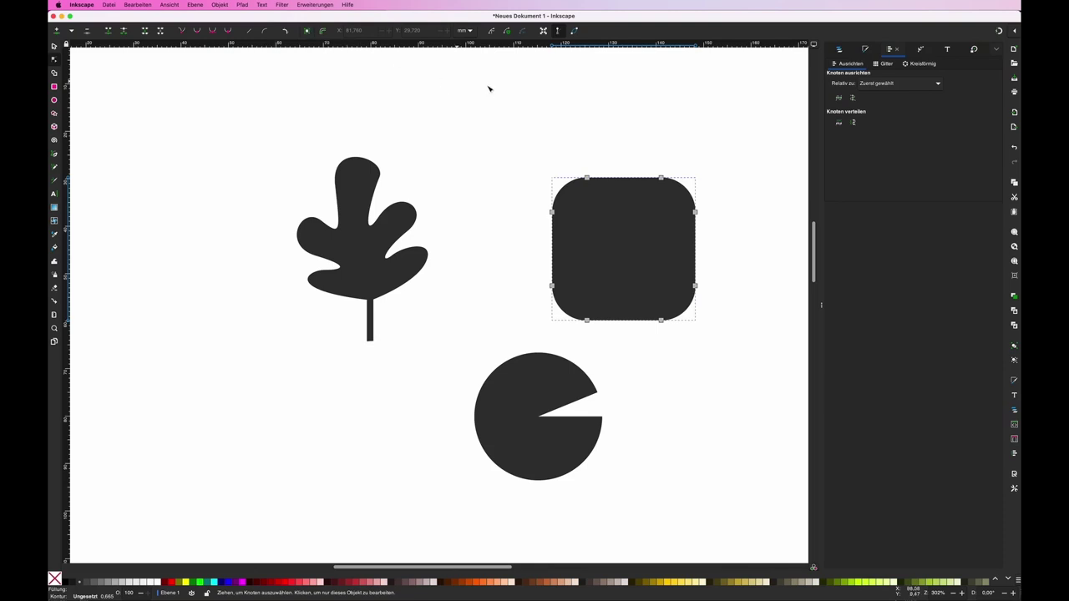
{"action": "left_click", "coordinate": [587, 177]}
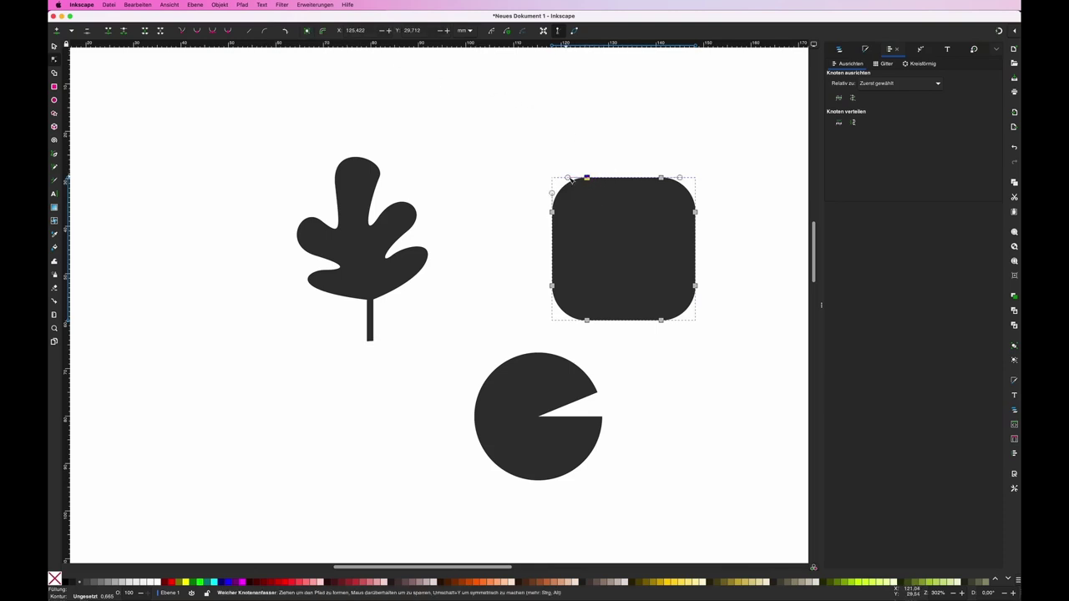
{"action": "mouse_move", "coordinate": [568, 177]}
{"action": "left_mouse_down"}
{"action": "mouse_move", "coordinate": [574, 124]}
{"action": "mouse_move", "coordinate": [522, 86]}
{"action": "left_mouse_up"}
{"action": "left_click", "coordinate": [767, 157]}
{"action": "key", "text": "ctrl+z"}
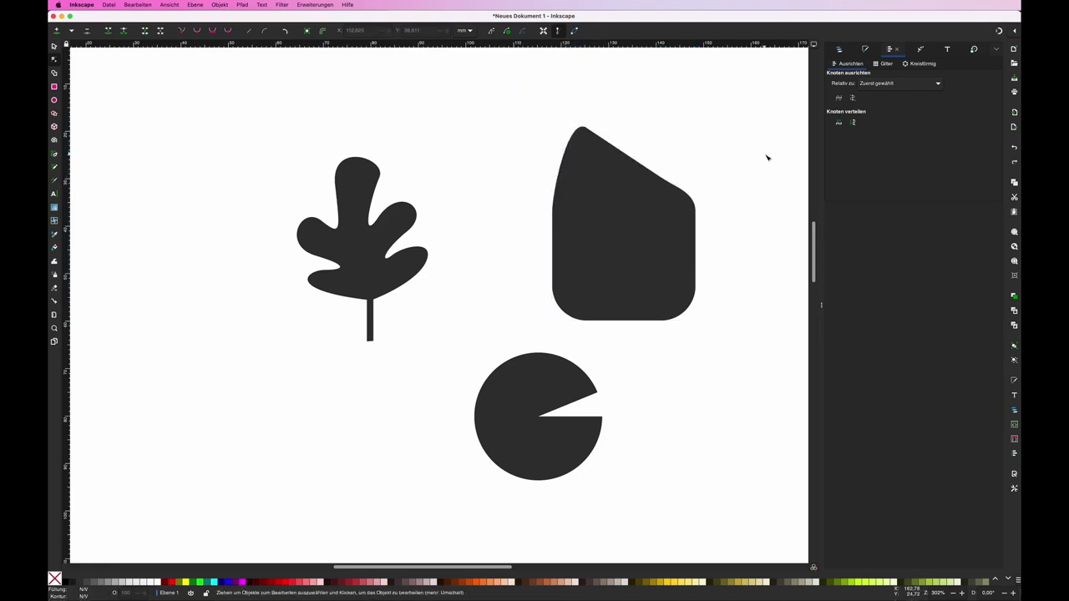
{"action": "key", "text": "ctrl+z"}
{"action": "left_click", "coordinate": [553, 384]}
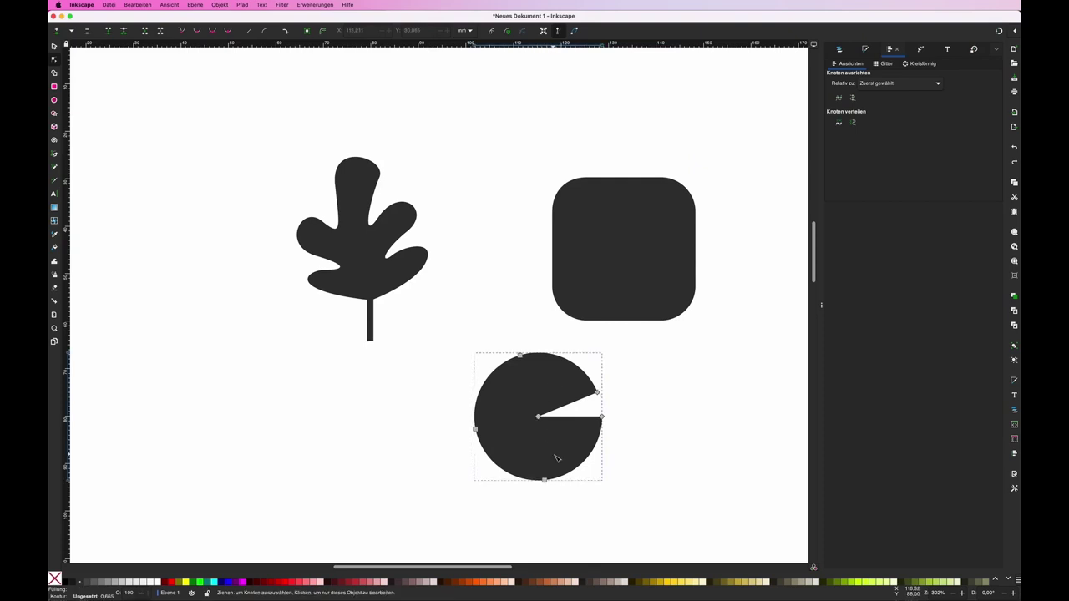
{"action": "left_click_drag", "start_coordinate": [566, 443], "coordinate": [511, 389]}
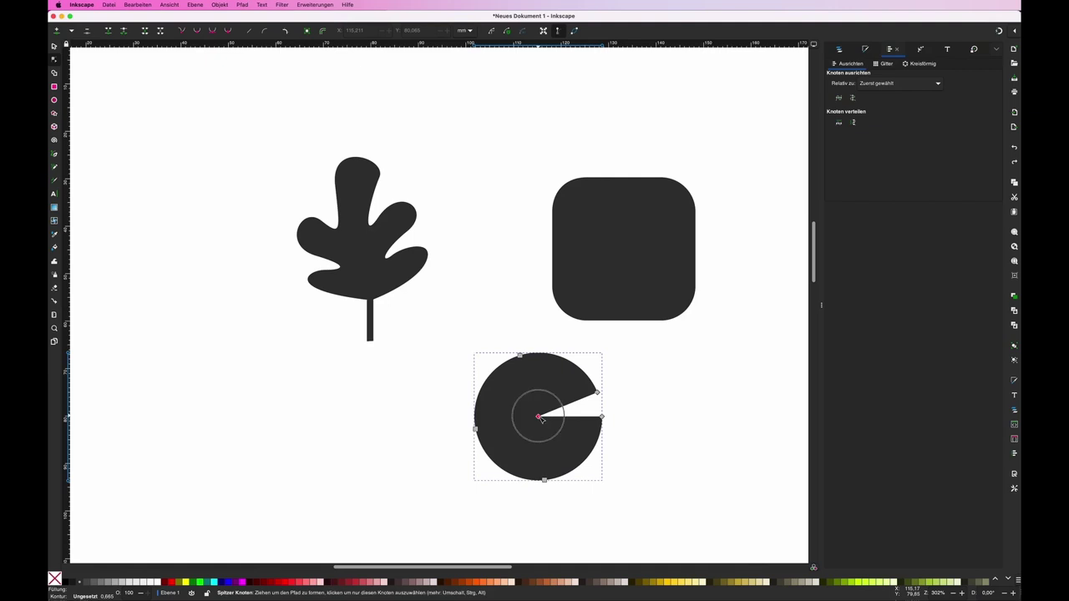
{"action": "left_click", "coordinate": [196, 31]}
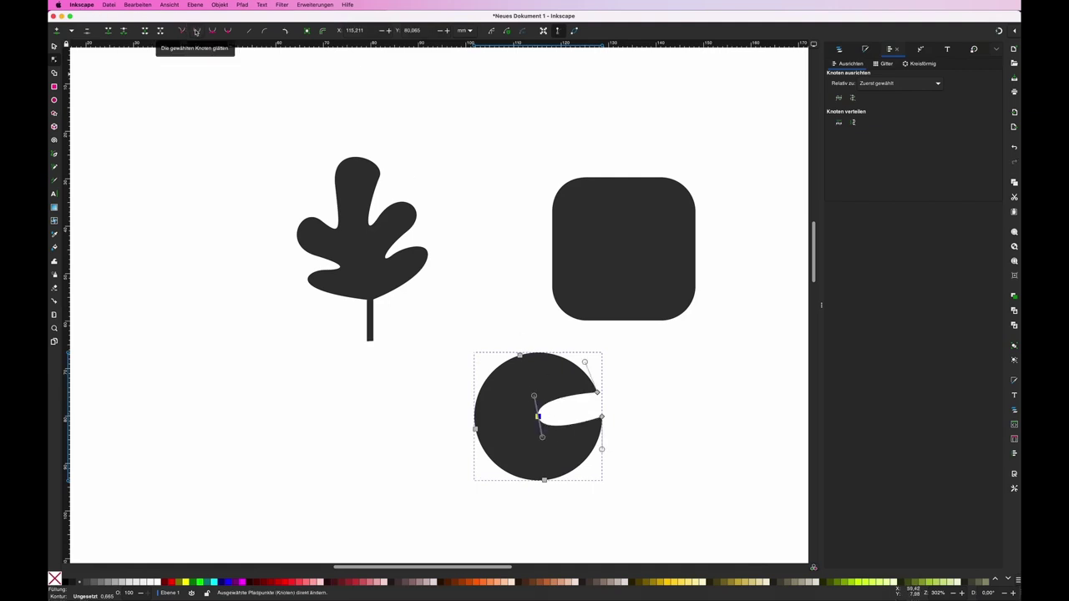
{"action": "left_click_drag", "start_coordinate": [538, 416], "coordinate": [536, 400]}
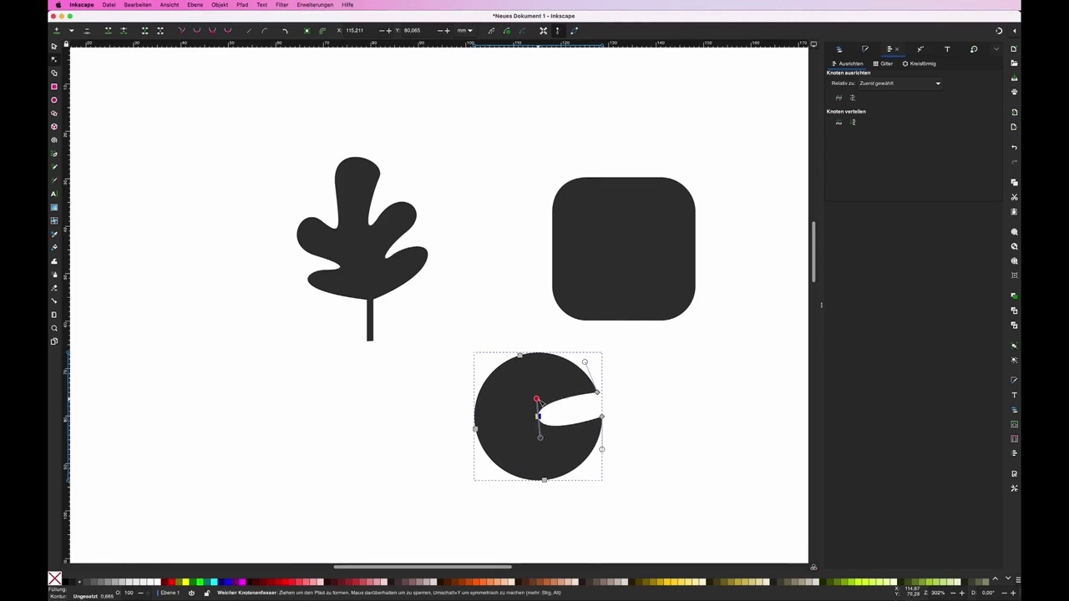
{"action": "left_click", "coordinate": [186, 33]}
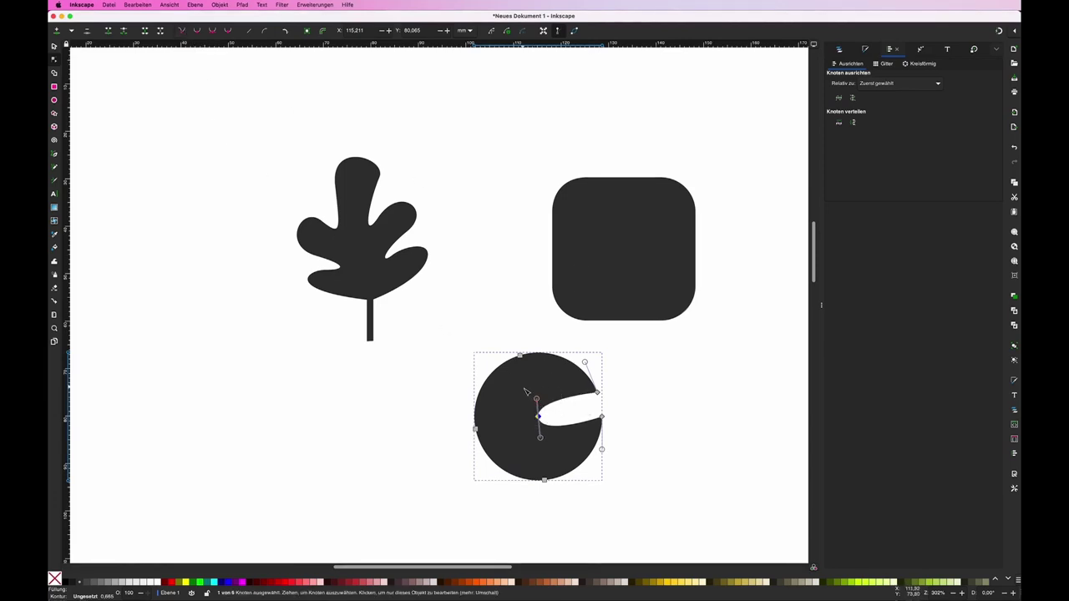
{"action": "left_click_drag", "start_coordinate": [536, 399], "coordinate": [590, 424]}
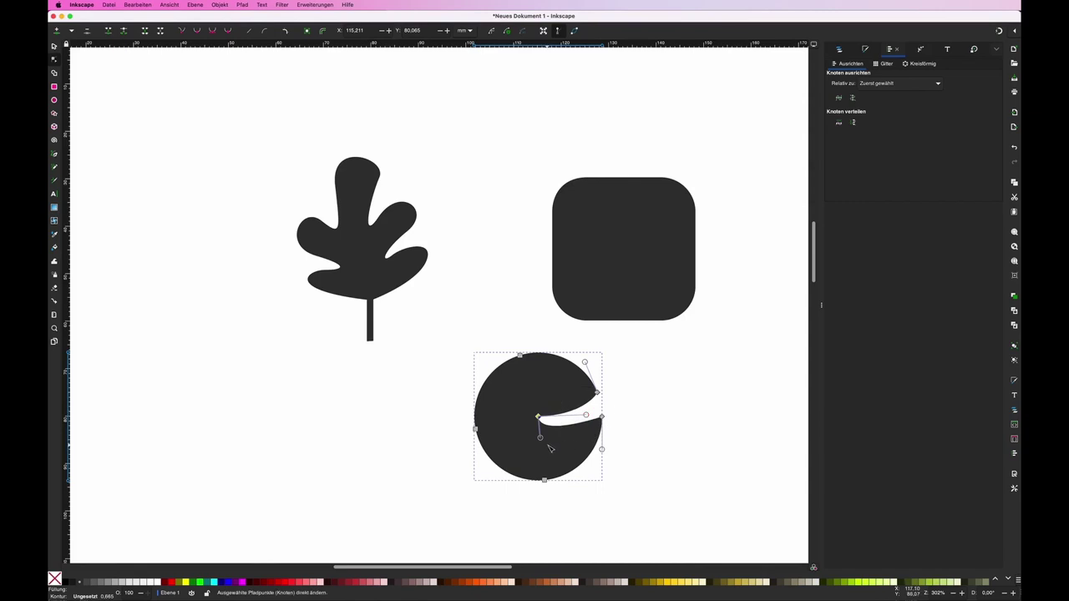
{"action": "left_click_drag", "start_coordinate": [590, 424], "coordinate": [568, 436]}
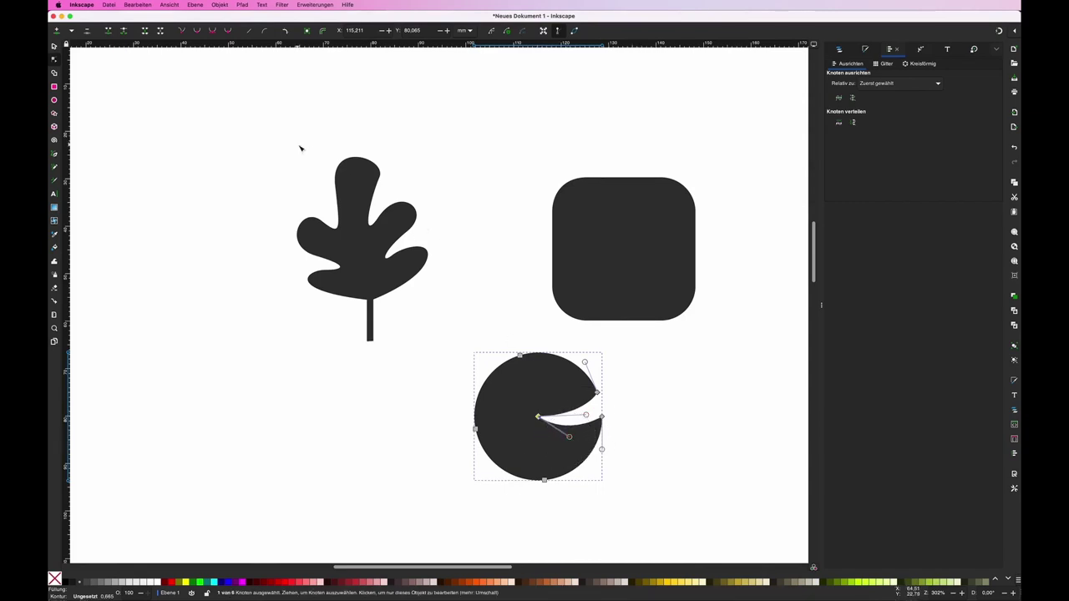
{"action": "left_click", "coordinate": [184, 32]}
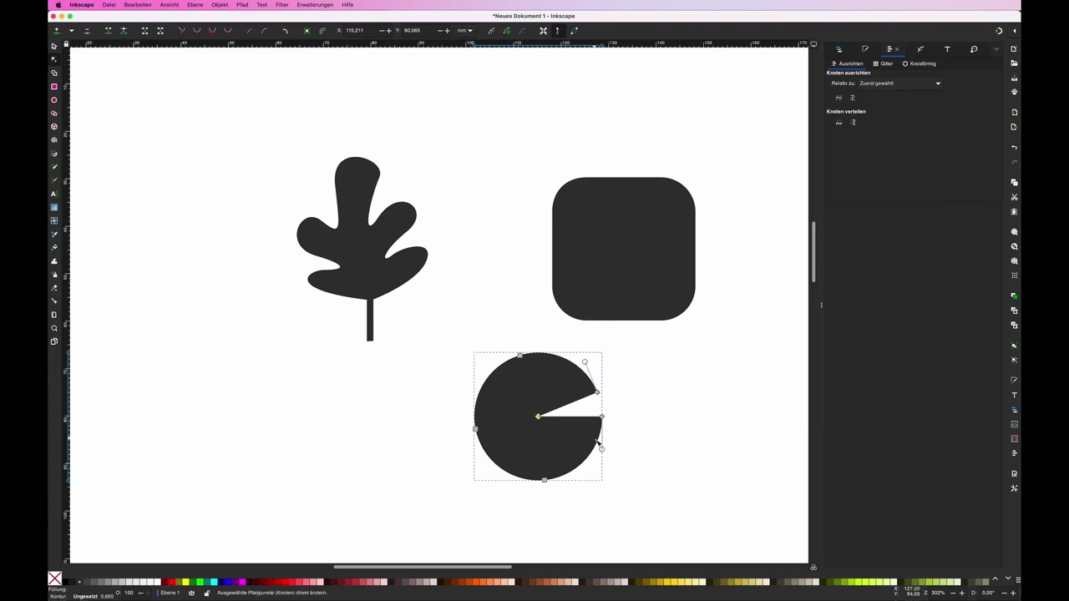
Revert the pie to a full circle, then delete the circle and the rounded square
{"action": "key", "text": "Delete"}
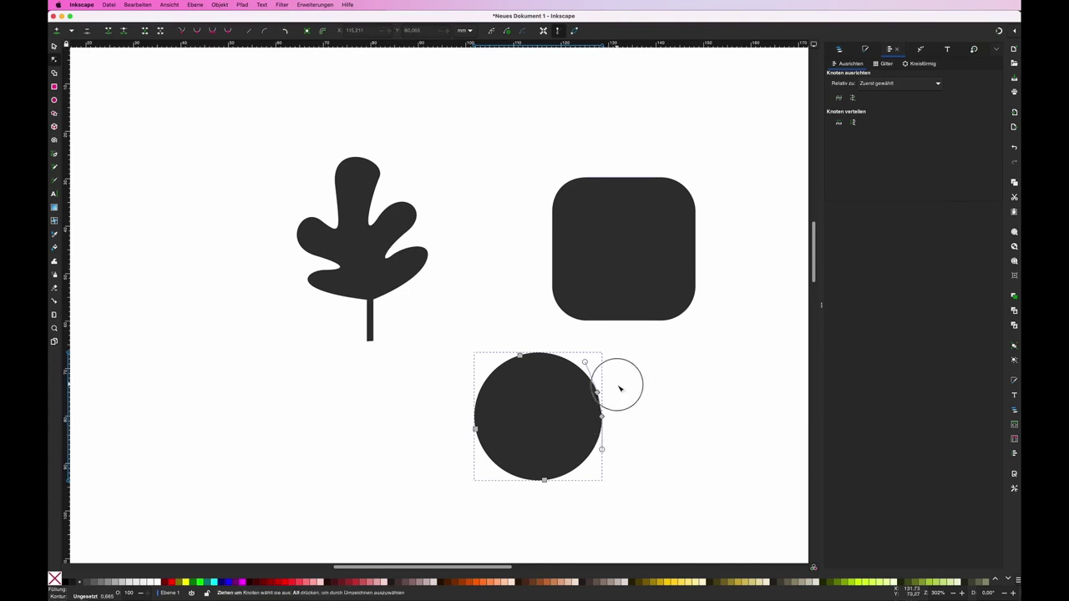
{"action": "left_click", "coordinate": [615, 382]}
{"action": "key", "text": "s"}
{"action": "left_click", "coordinate": [563, 406]}
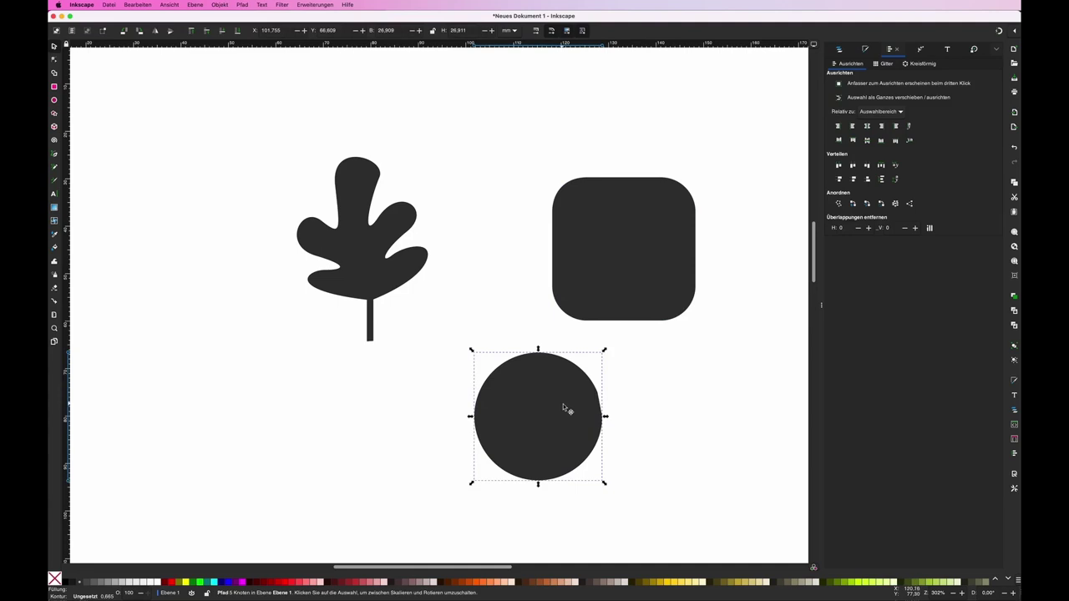
{"action": "key", "text": "Delete"}
{"action": "left_click", "coordinate": [625, 232]}
{"action": "key", "text": "Delete"}
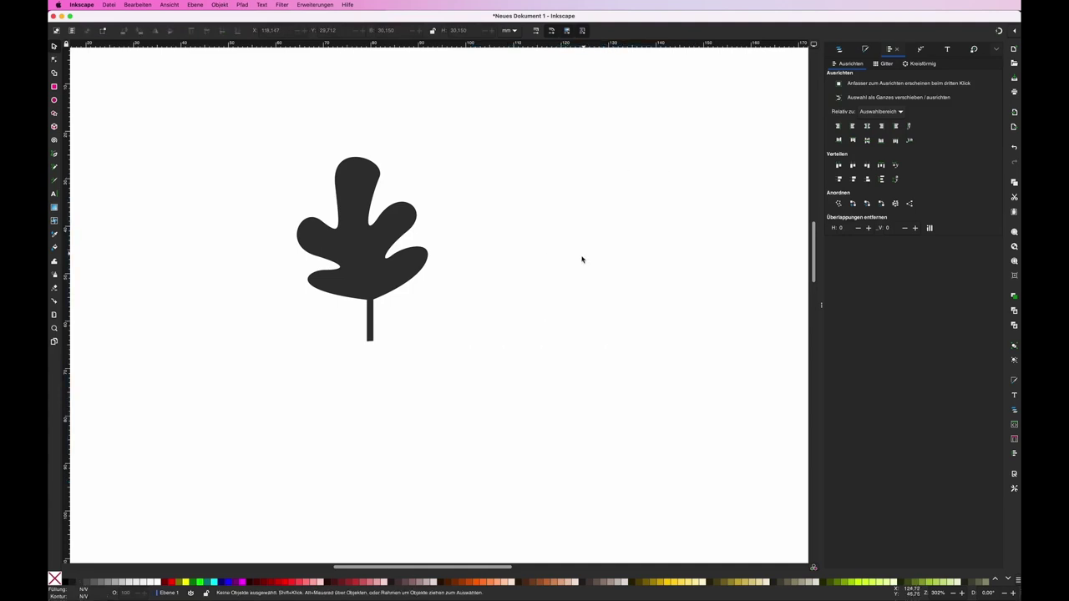
{"action": "mouse_move", "coordinate": [582, 259]}
{"action": "left_mouse_down"}
{"action": "mouse_move", "coordinate": [696, 368]}
{"action": "mouse_move", "coordinate": [634, 332]}
{"action": "mouse_move", "coordinate": [627, 288]}
{"action": "left_mouse_up"}
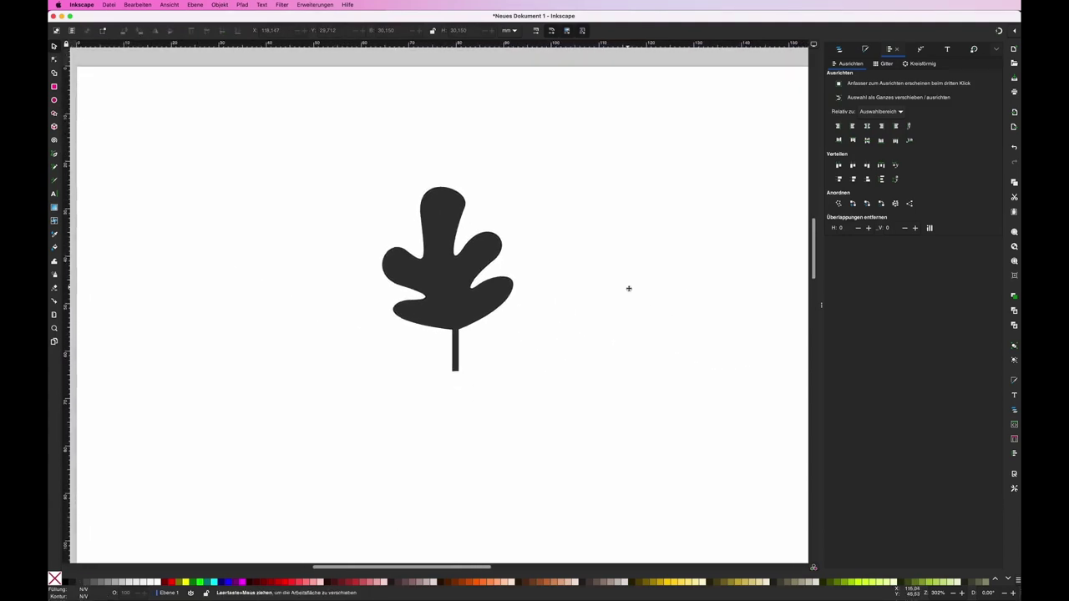
Test the Rotate 90° and flip buttons on the leaf, returning it upright each time
{"action": "left_click", "coordinate": [472, 309]}
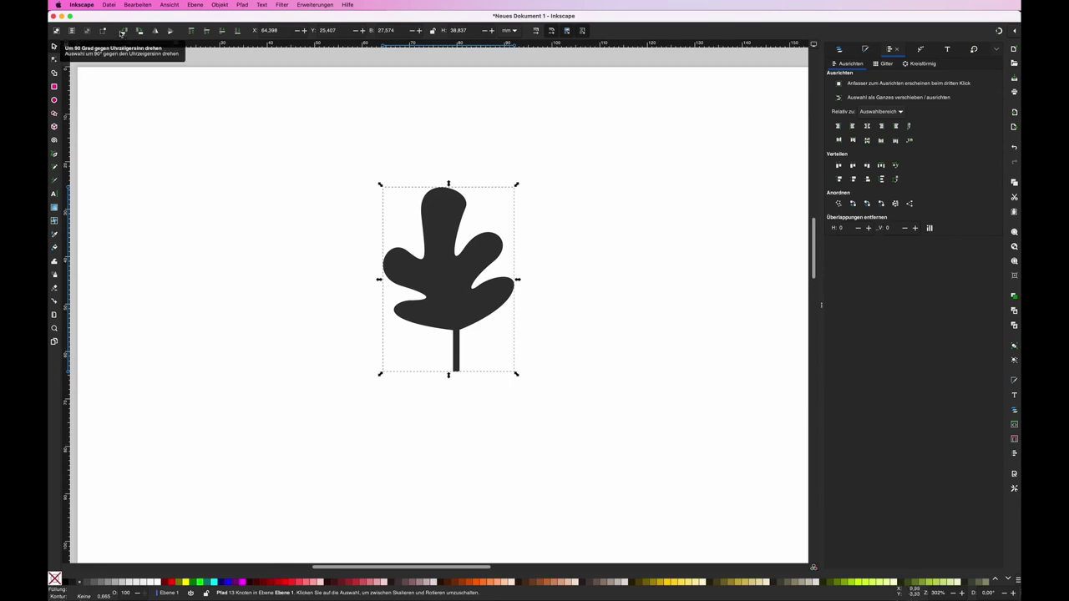
{"action": "left_click", "coordinate": [140, 31]}
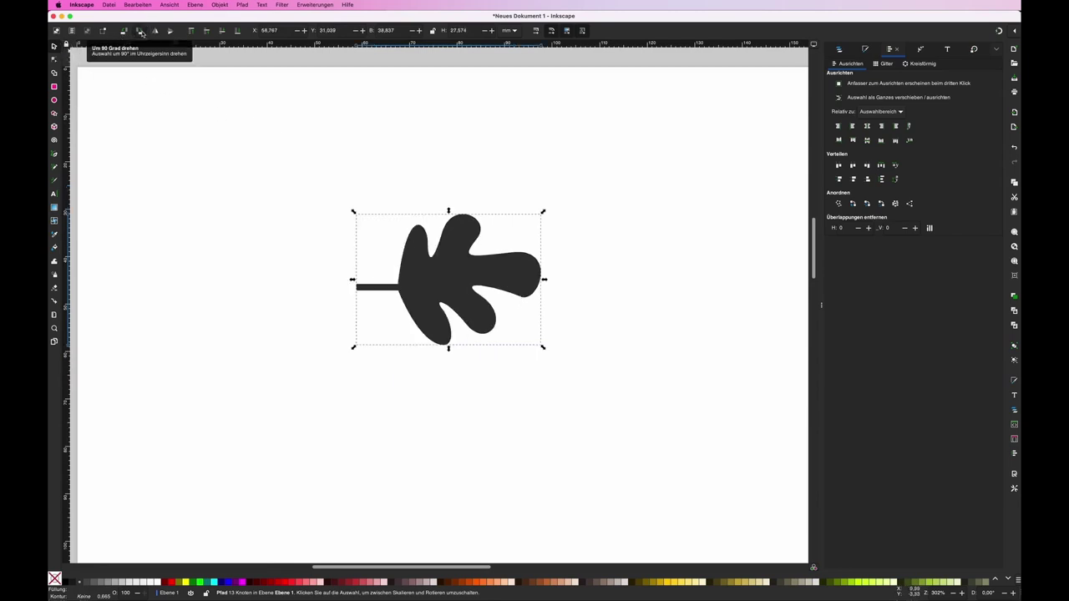
{"action": "left_click", "coordinate": [140, 31]}
{"action": "left_click", "coordinate": [124, 31]}
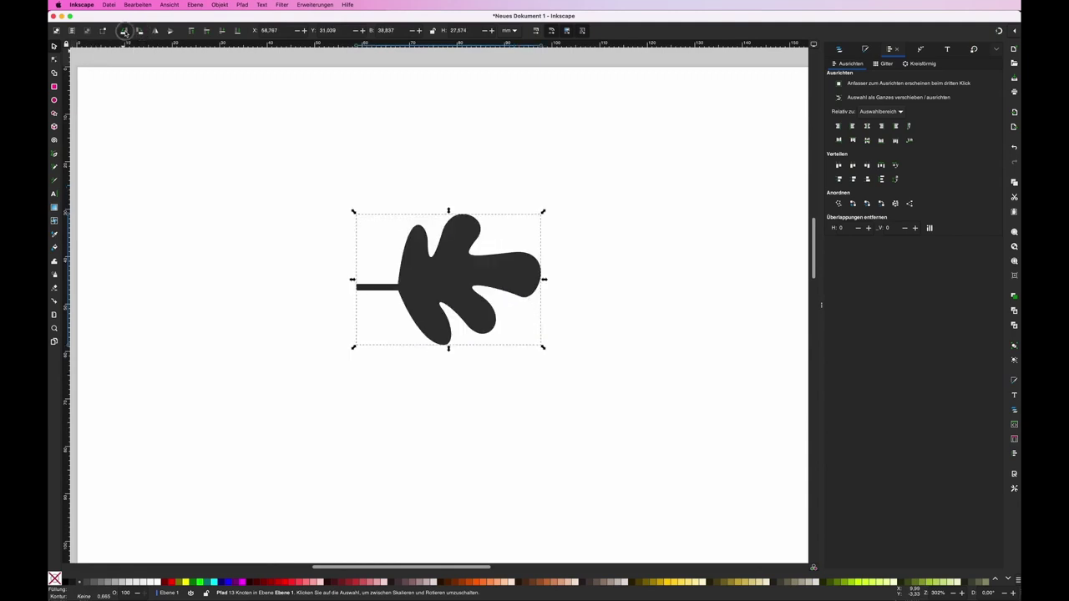
{"action": "left_click", "coordinate": [124, 30]}
{"action": "left_click", "coordinate": [155, 30]}
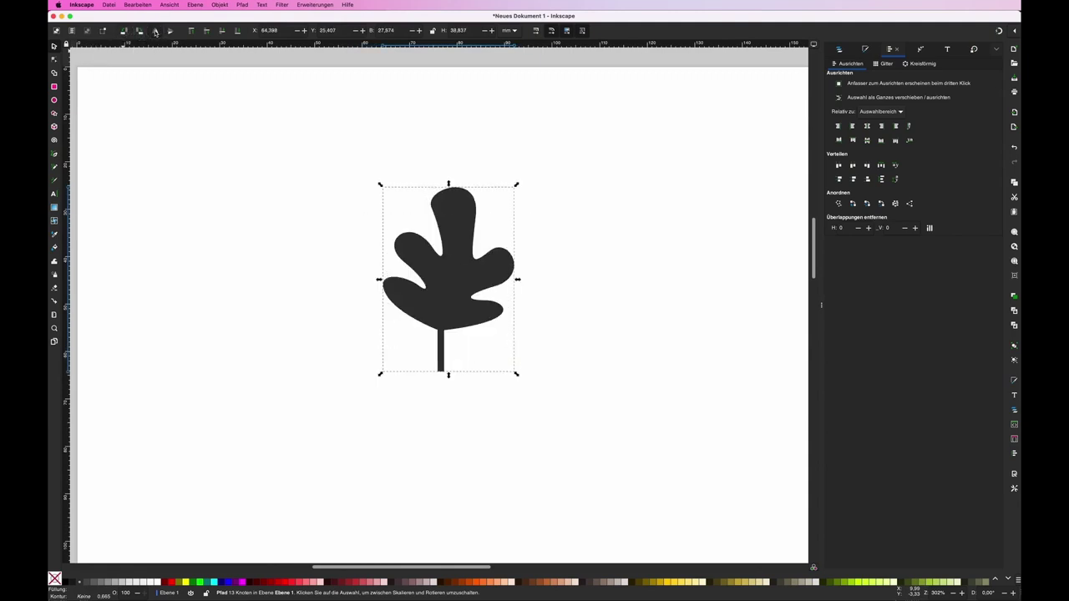
{"action": "left_click", "coordinate": [171, 31]}
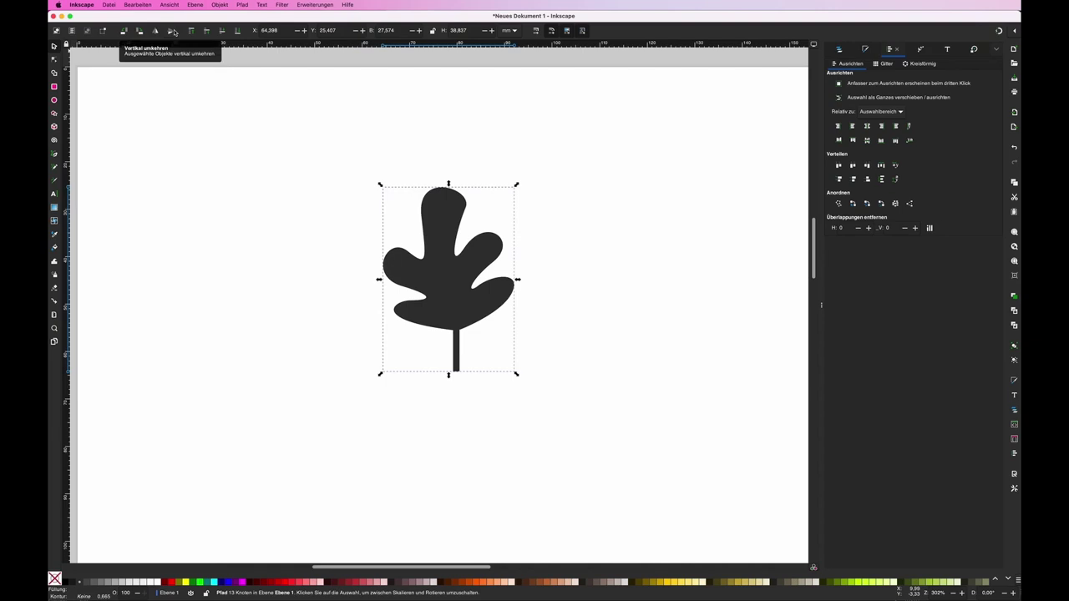
{"action": "left_click", "coordinate": [171, 30]}
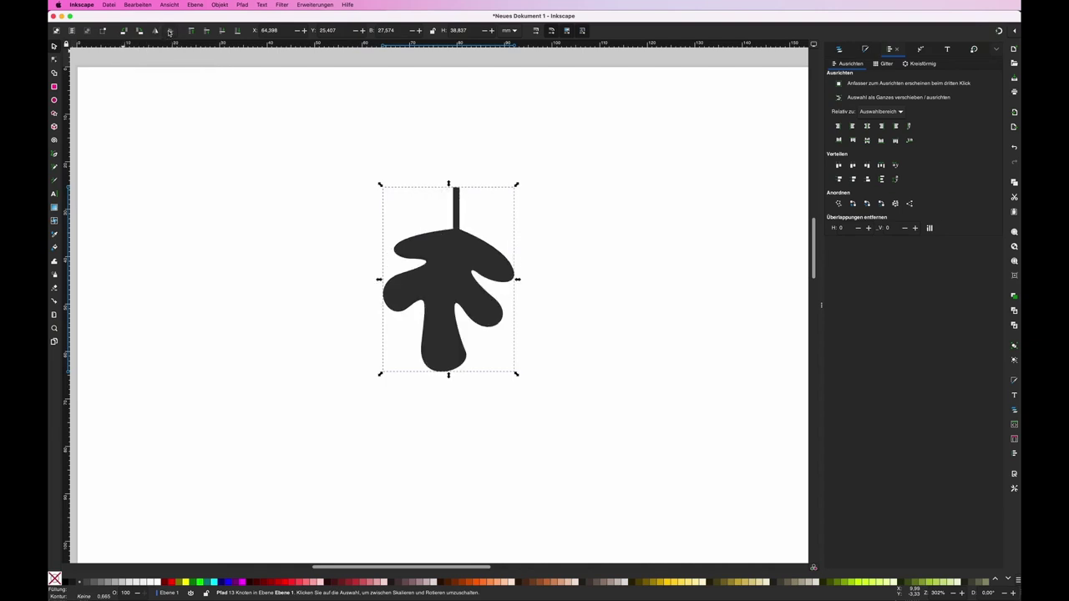
{"action": "left_click", "coordinate": [170, 31]}
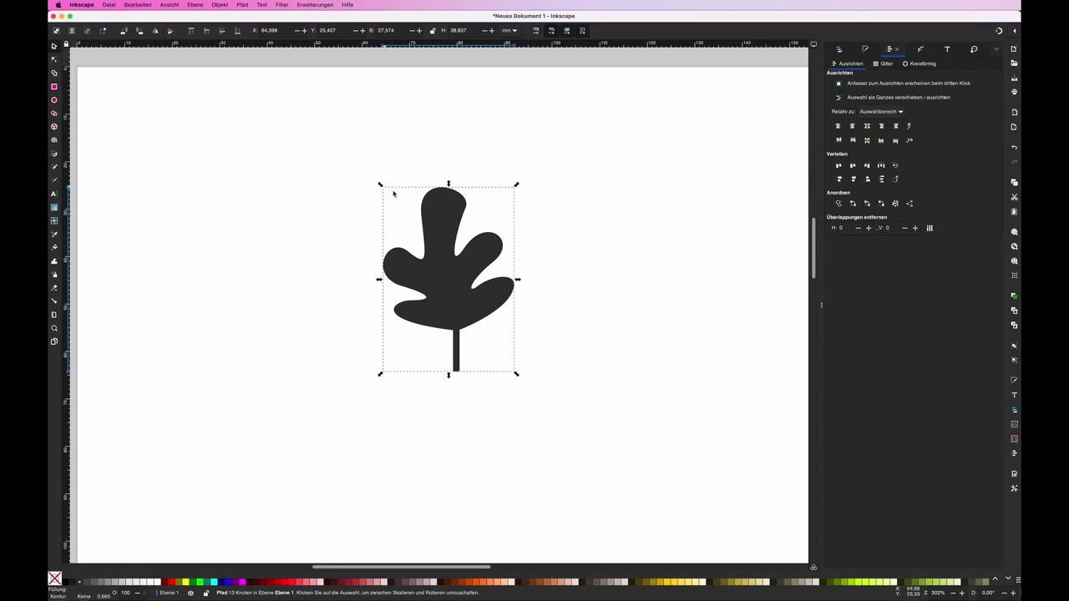
Move the leaf's rotation centre below the stem base and rotate the leaf around it
{"action": "left_click", "coordinate": [443, 211]}
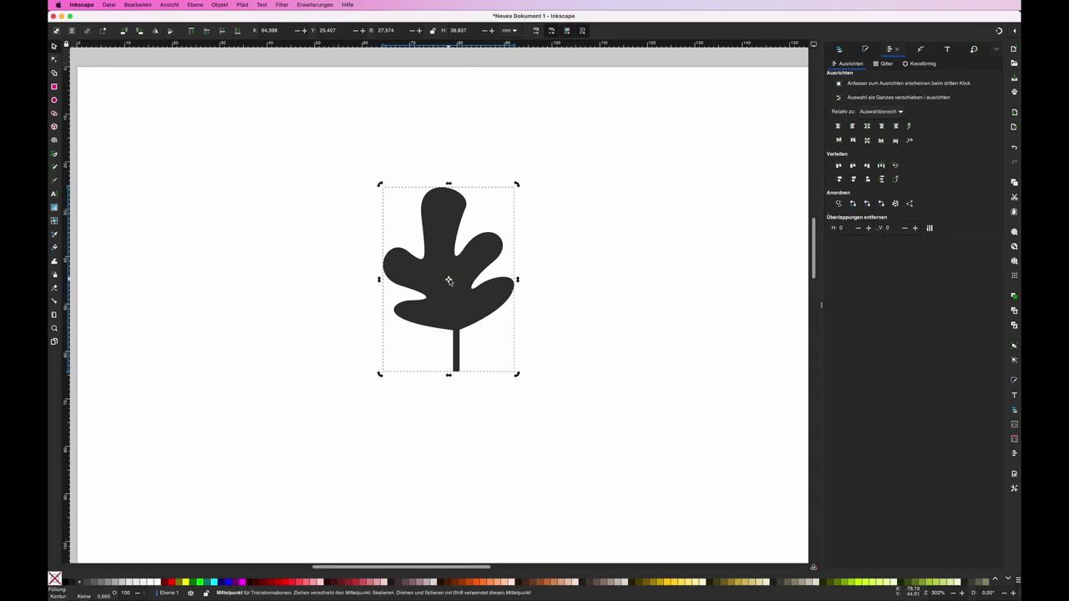
{"action": "left_click_drag", "start_coordinate": [449, 281], "coordinate": [450, 383]}
{"action": "left_click", "coordinate": [170, 32]}
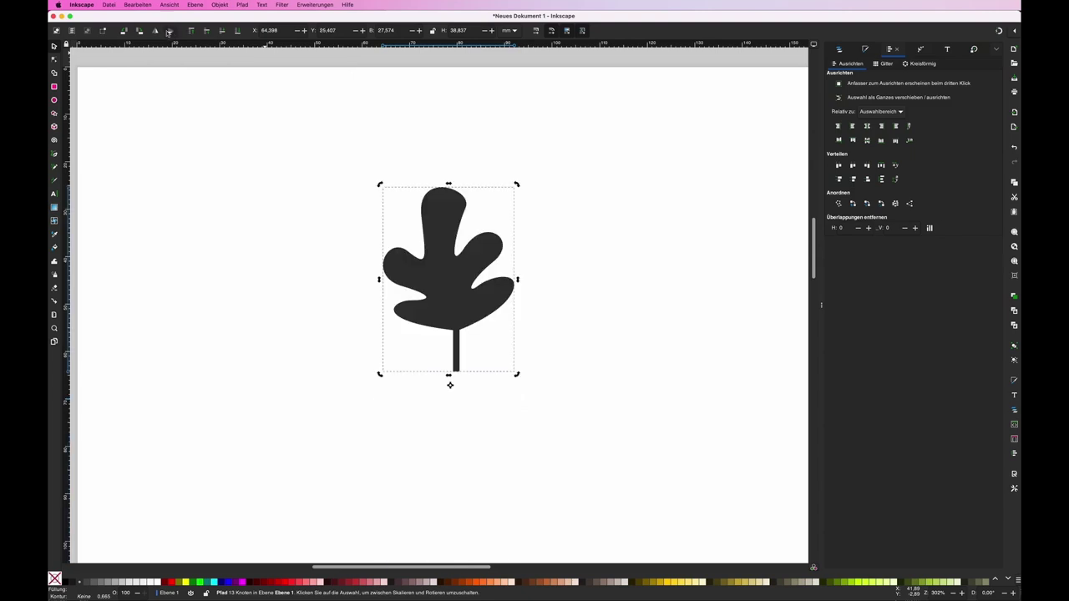
{"action": "left_click", "coordinate": [139, 32]}
{"action": "left_click", "coordinate": [140, 32]}
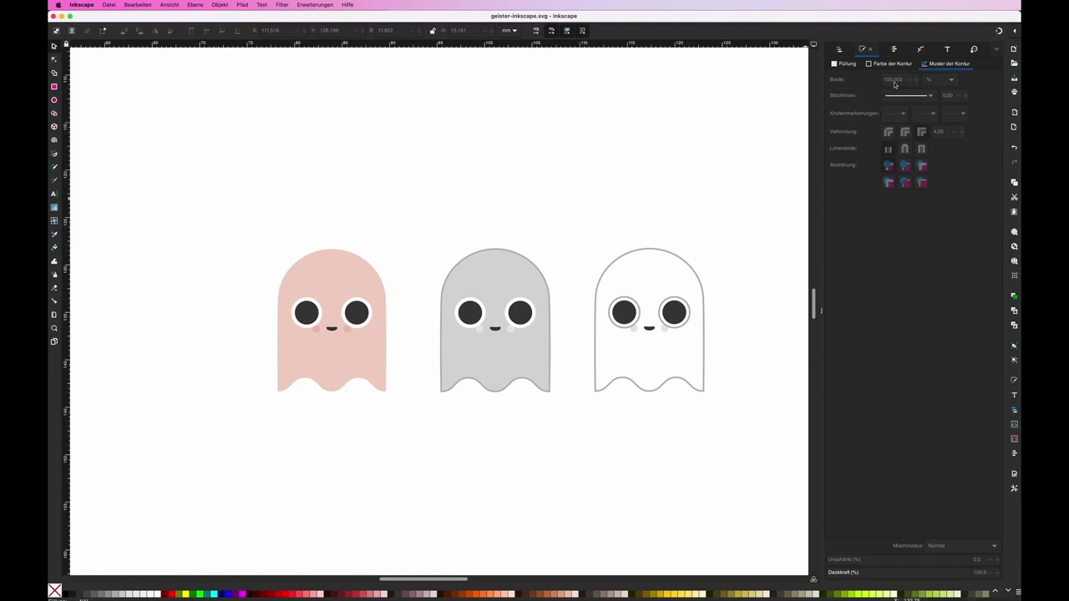
Tint the middle ghost's fill a brighter pink
{"action": "left_click", "coordinate": [537, 380]}
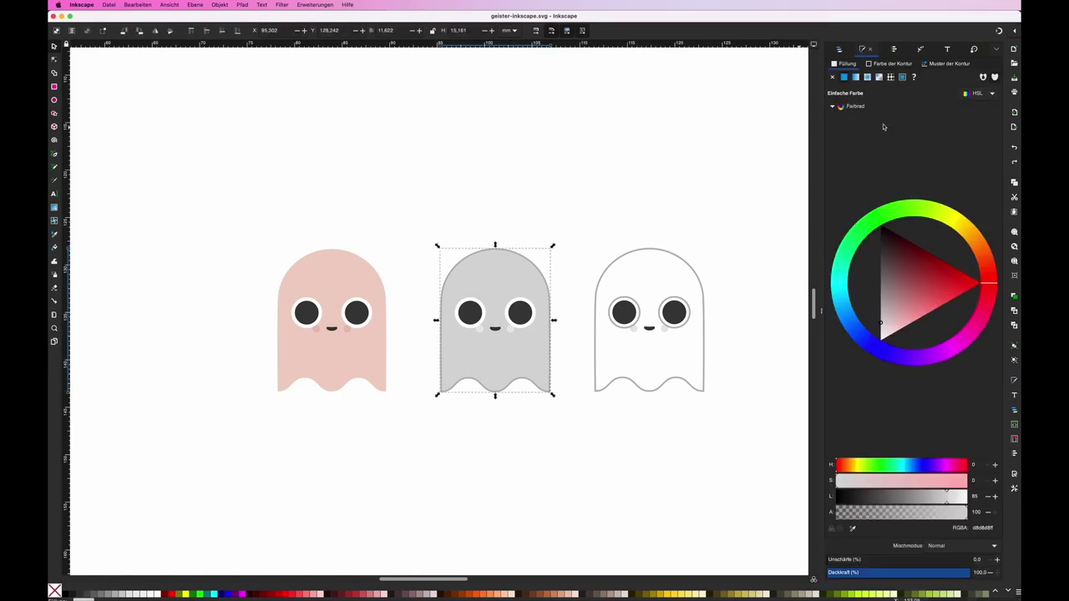
{"action": "mouse_move", "coordinate": [914, 277]}
{"action": "left_mouse_down"}
{"action": "mouse_move", "coordinate": [900, 274]}
{"action": "mouse_move", "coordinate": [903, 305]}
{"action": "left_mouse_up"}
{"action": "left_click", "coordinate": [920, 313]}
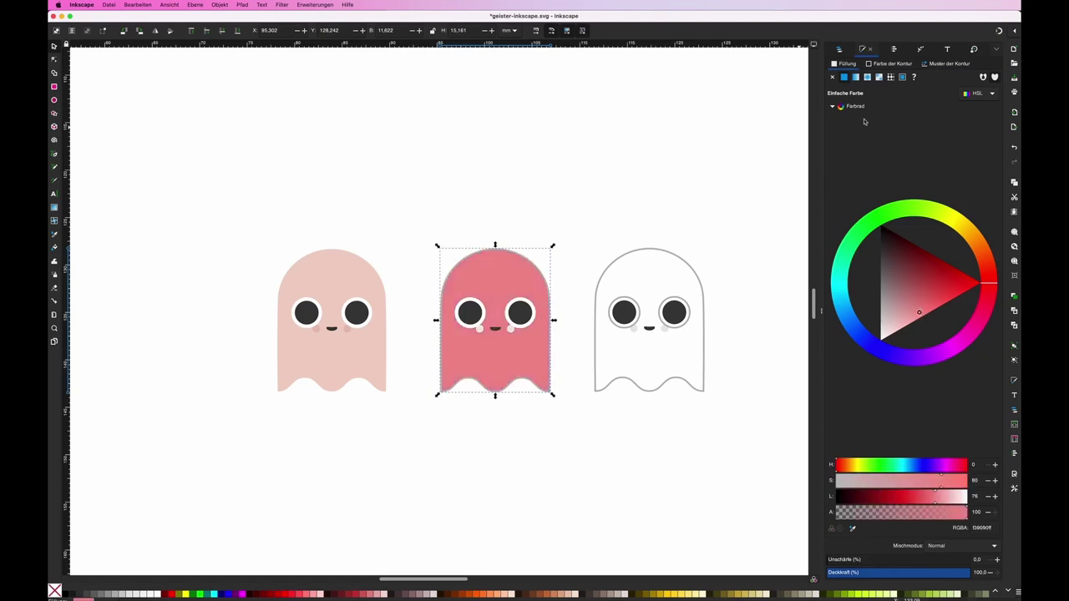
{"action": "left_click", "coordinate": [832, 77]}
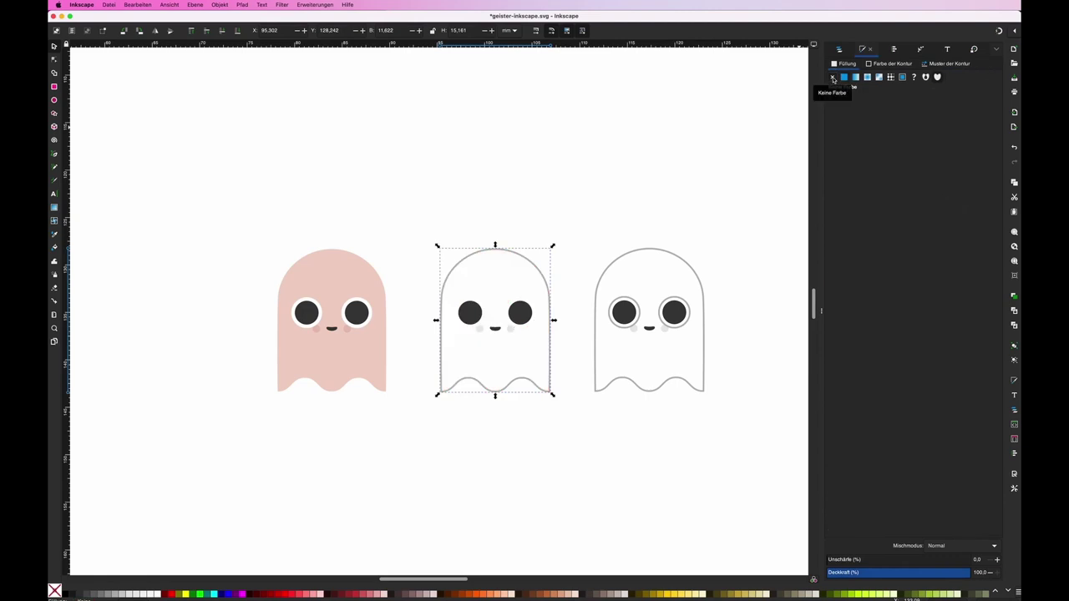
{"action": "key", "text": "ctrl+z"}
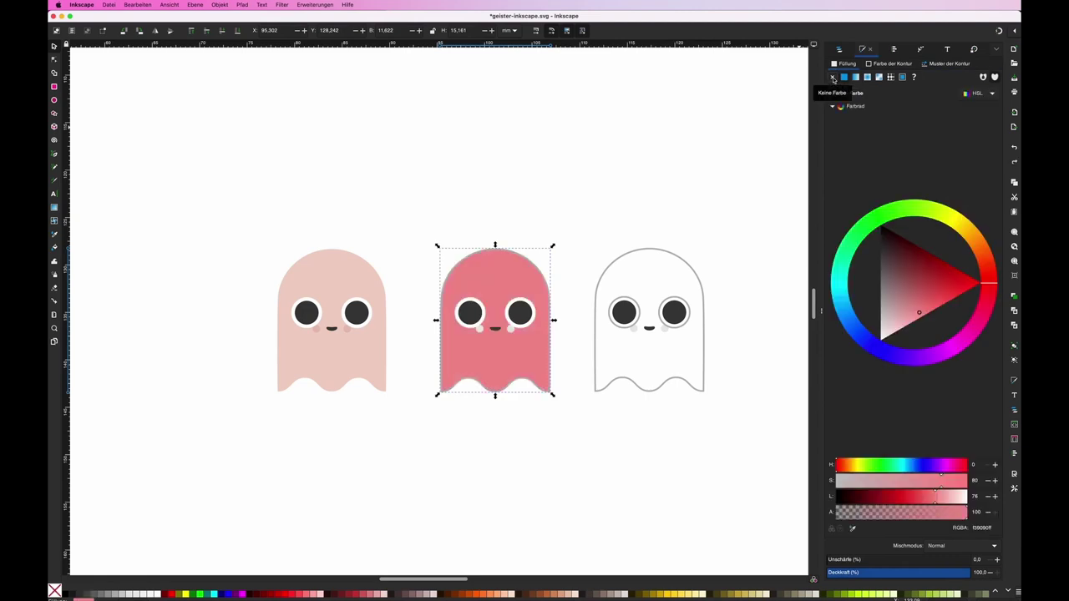
Give the ghost a flat black outline after trying a green one
{"action": "left_click", "coordinate": [891, 64]}
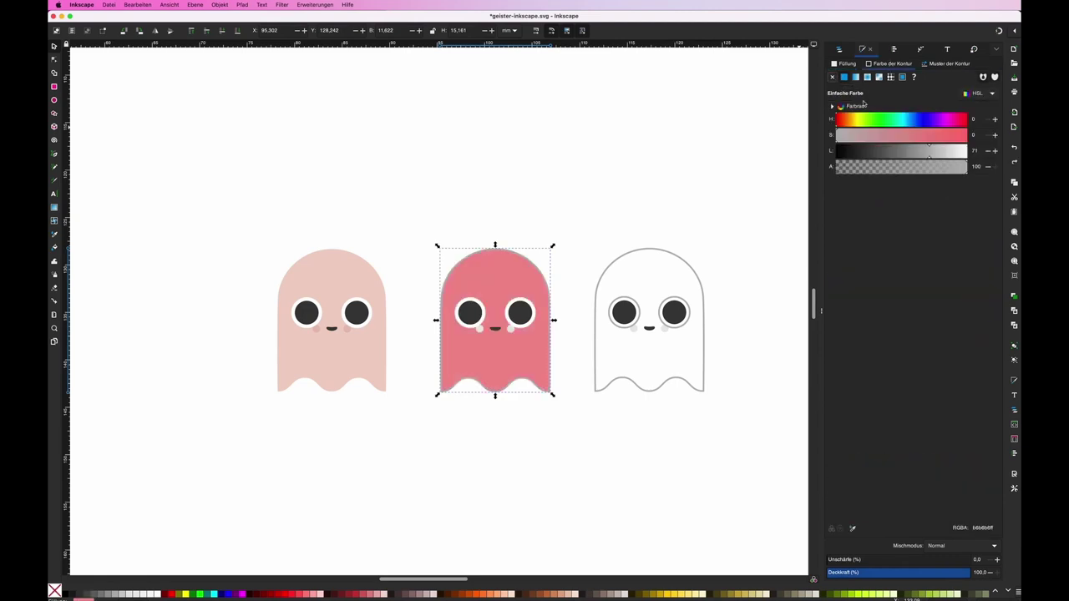
{"action": "left_click", "coordinate": [850, 106]}
{"action": "left_click", "coordinate": [915, 272]}
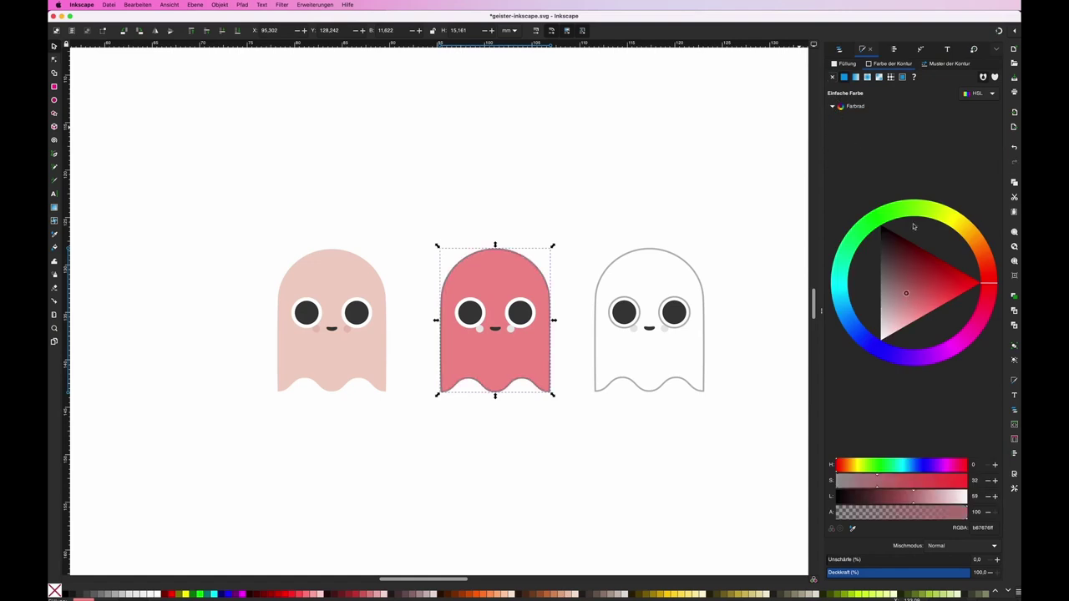
{"action": "left_click_drag", "start_coordinate": [916, 244], "coordinate": [913, 276]}
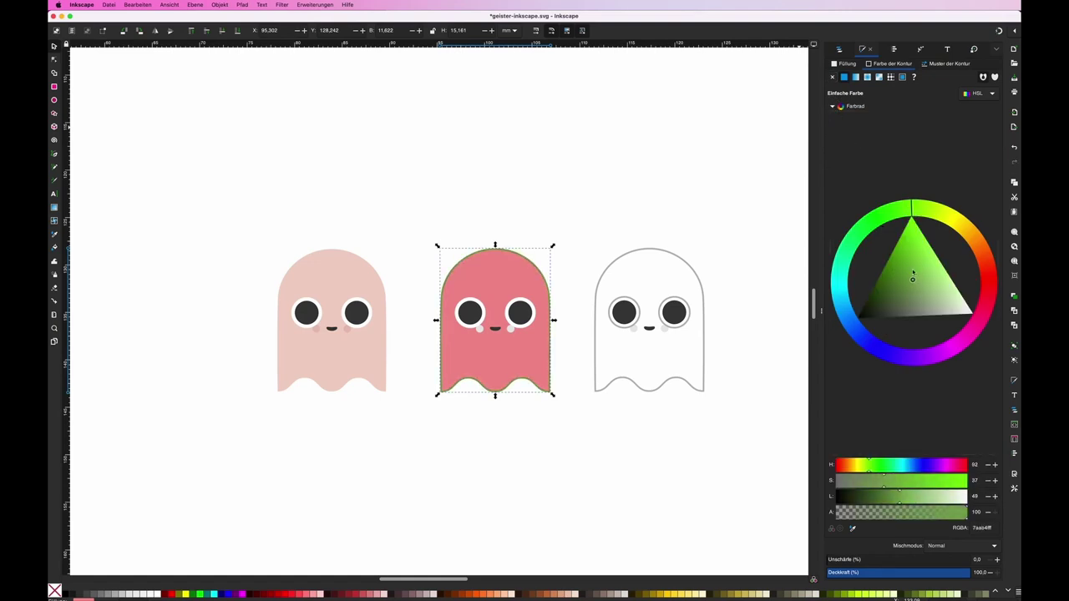
{"action": "left_click", "coordinate": [831, 77]}
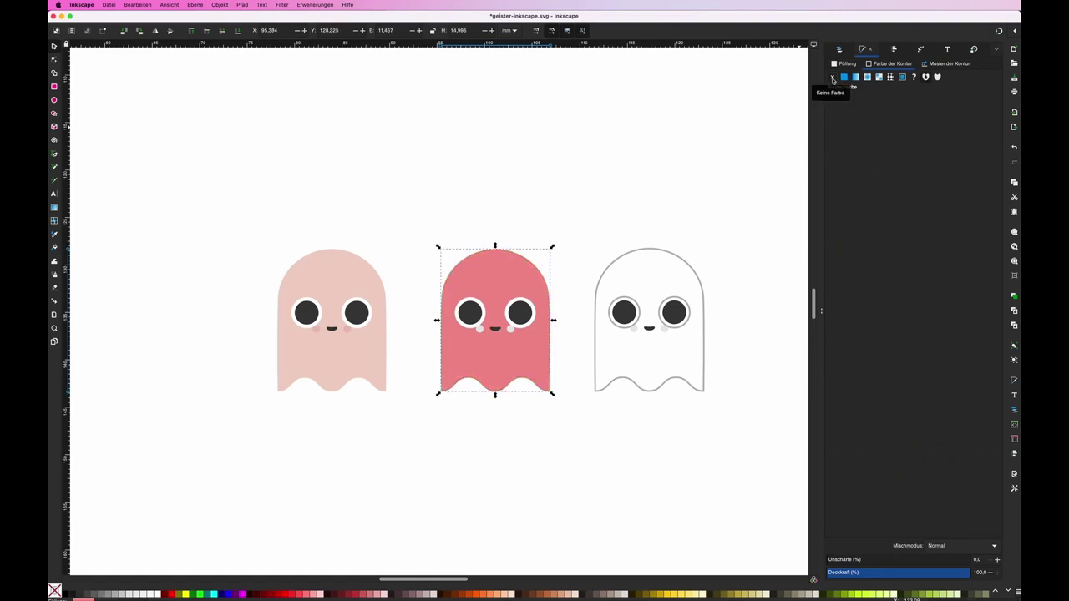
{"action": "left_click", "coordinate": [843, 76]}
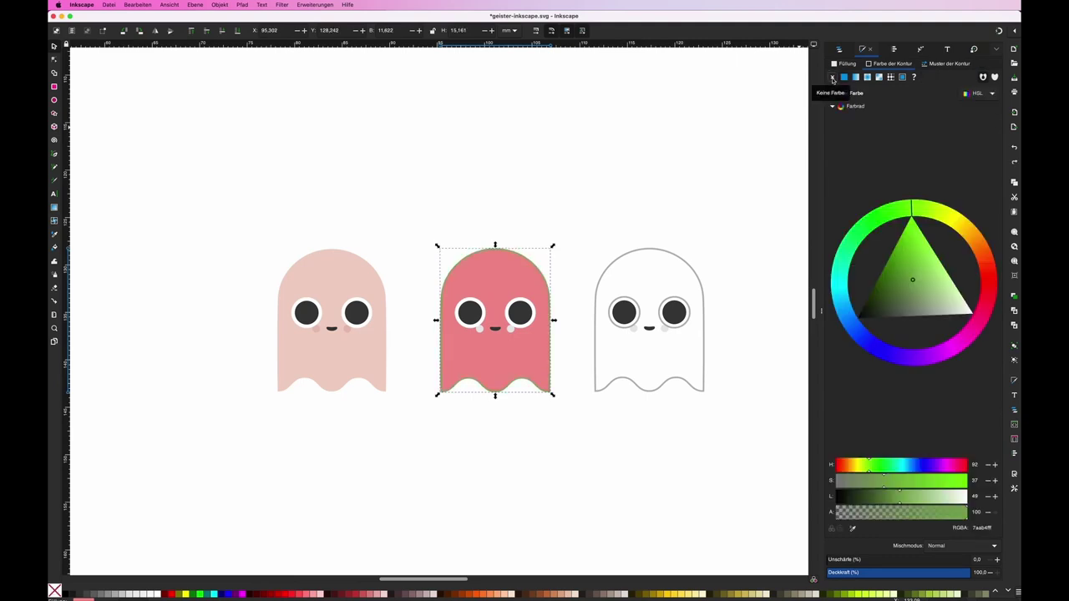
Thicken the ghost's outline to 0.765 mm
{"action": "left_click", "coordinate": [947, 64]}
{"action": "left_click", "coordinate": [916, 79]}
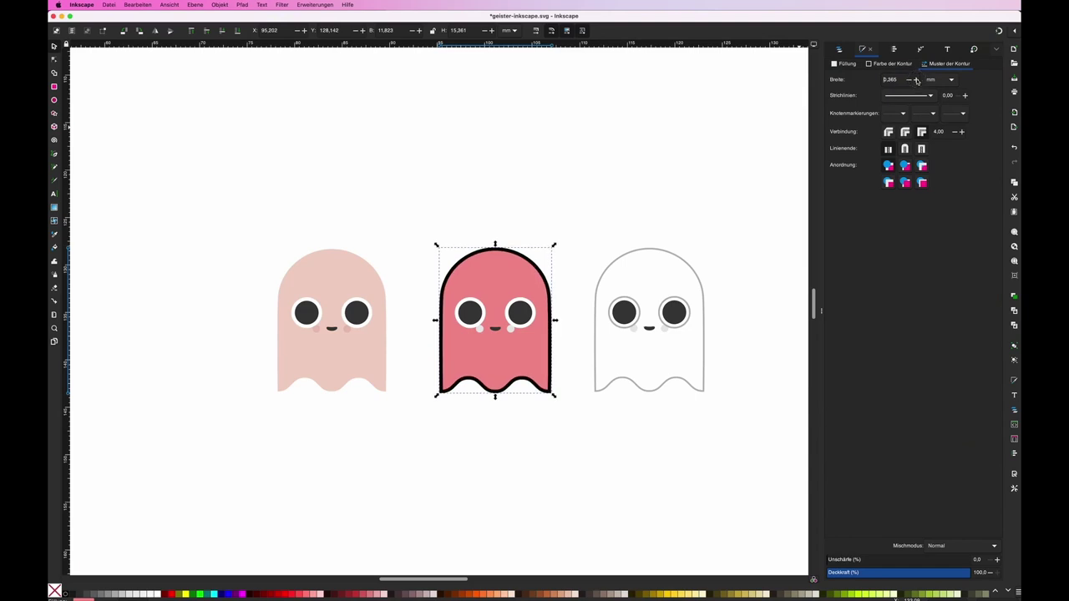
{"action": "left_click", "coordinate": [916, 79]}
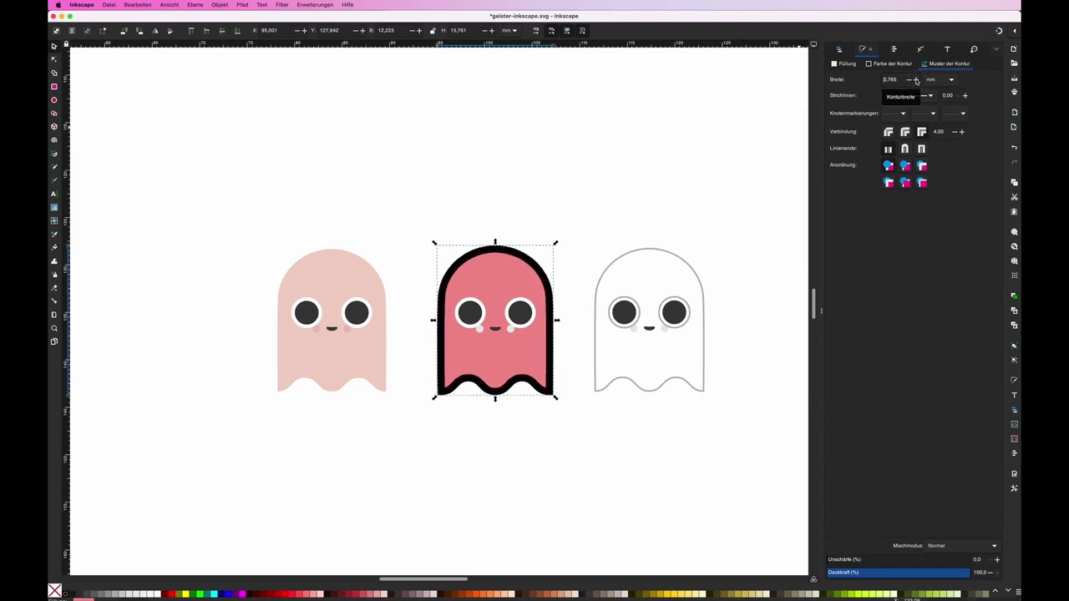
{"action": "left_click", "coordinate": [629, 167]}
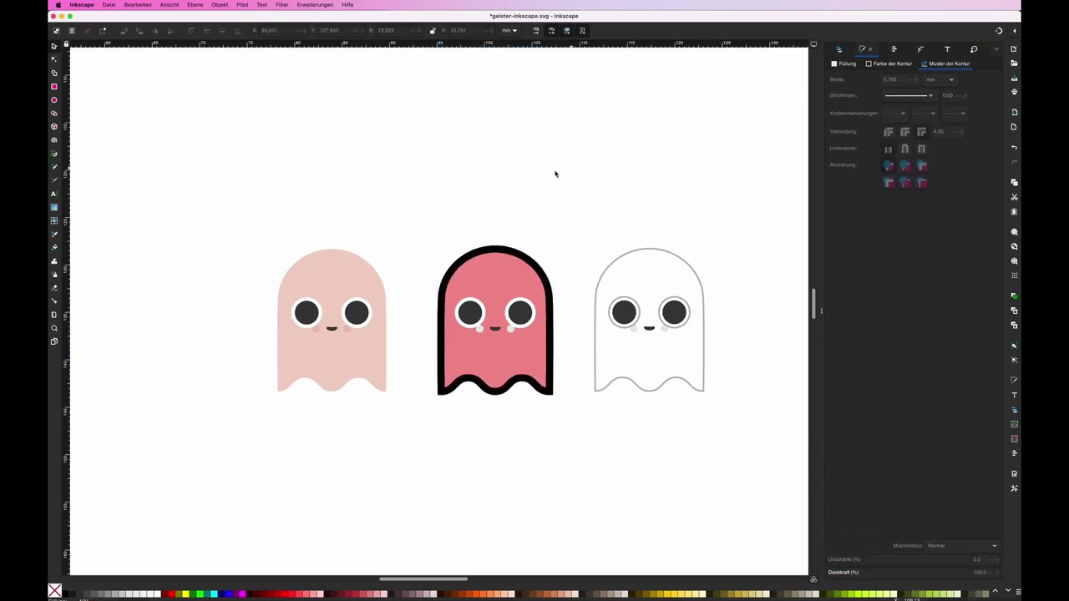
{"action": "key", "text": "b"}
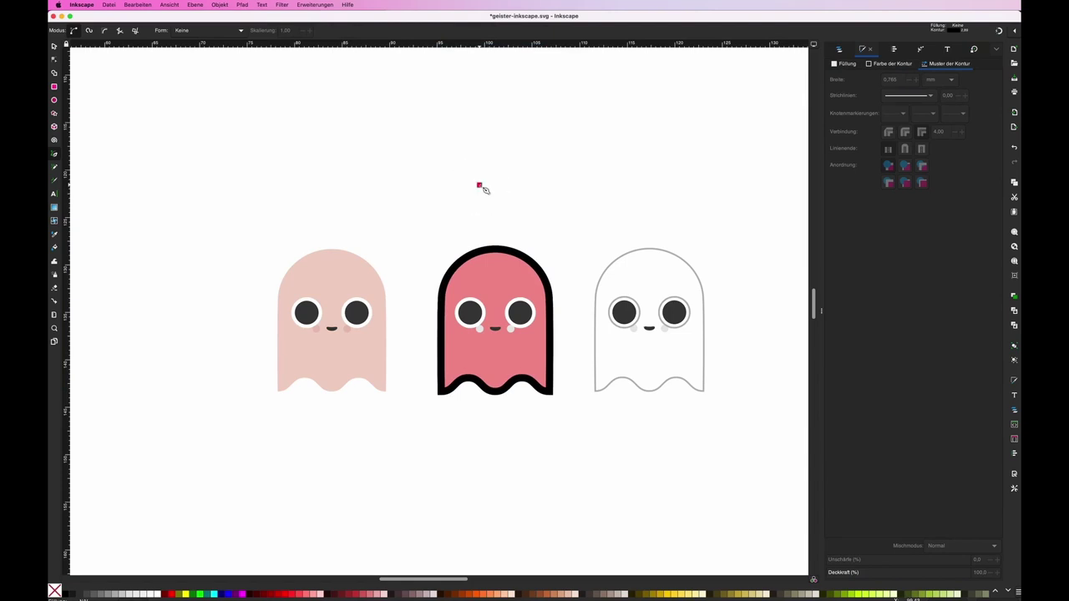
{"action": "double_click", "coordinate": [552, 186]}
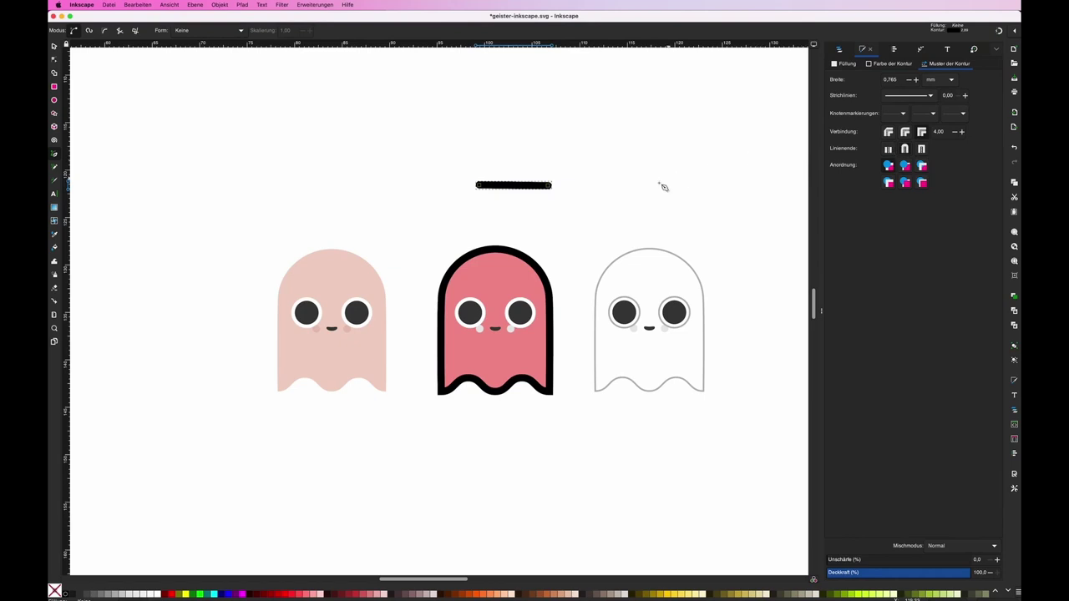
{"action": "key", "text": "s"}
{"action": "left_click", "coordinate": [628, 192]}
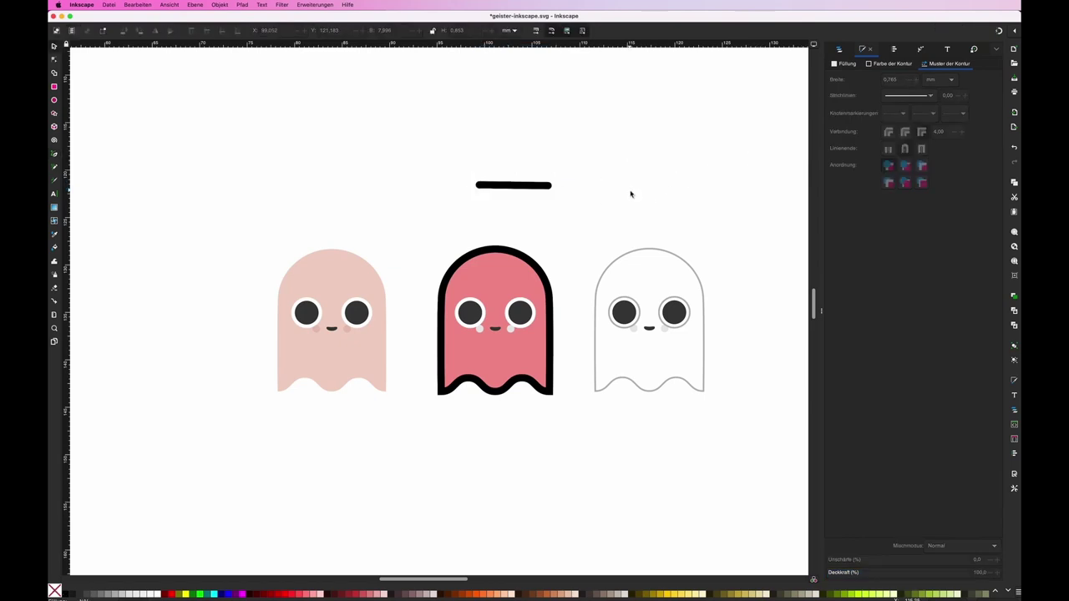
{"action": "left_click", "coordinate": [544, 187]}
{"action": "key", "text": "Delete"}
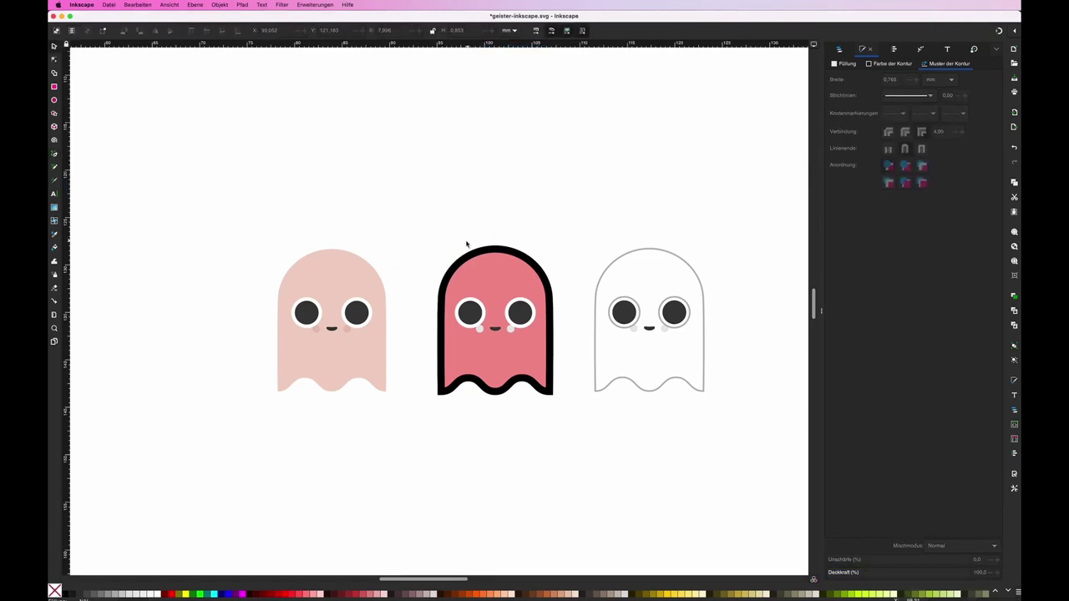
Enable 'Scale stroke width' and enlarge the middle ghost so its outline becomes 0.928 mm
{"action": "mouse_move", "coordinate": [425, 213]}
{"action": "left_mouse_down"}
{"action": "mouse_move", "coordinate": [574, 428]}
{"action": "mouse_move", "coordinate": [524, 345]}
{"action": "left_mouse_up"}
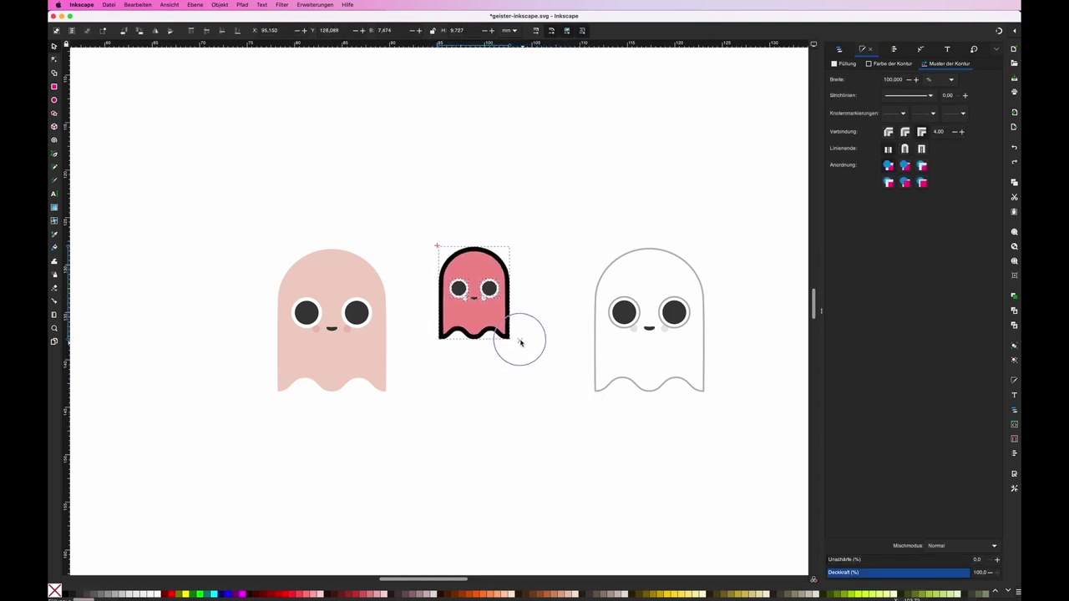
{"action": "left_click_drag", "start_coordinate": [523, 345], "coordinate": [546, 361]}
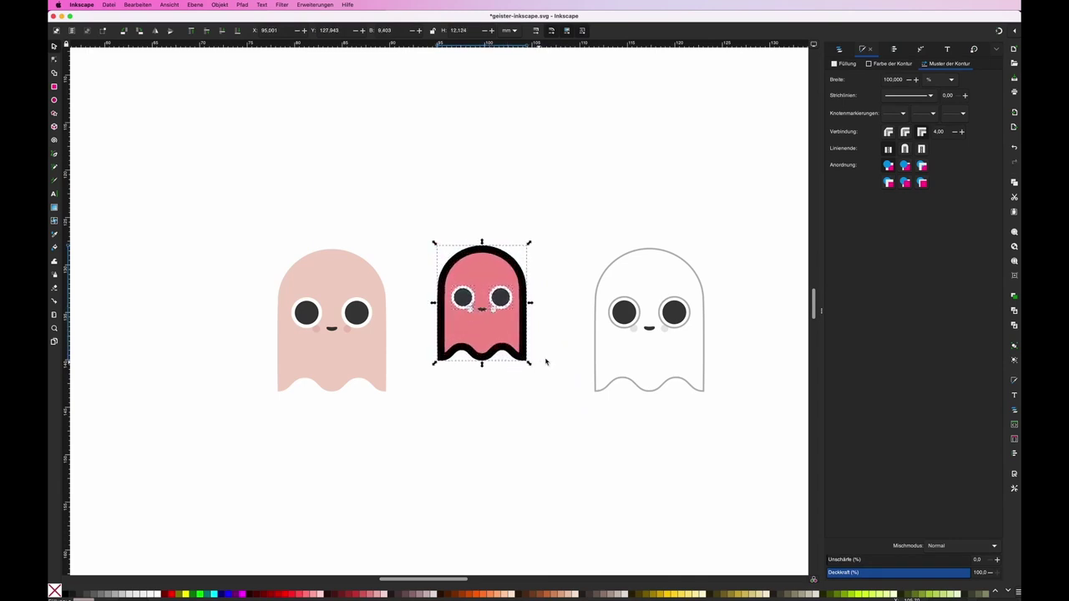
{"action": "left_click", "coordinate": [536, 31]}
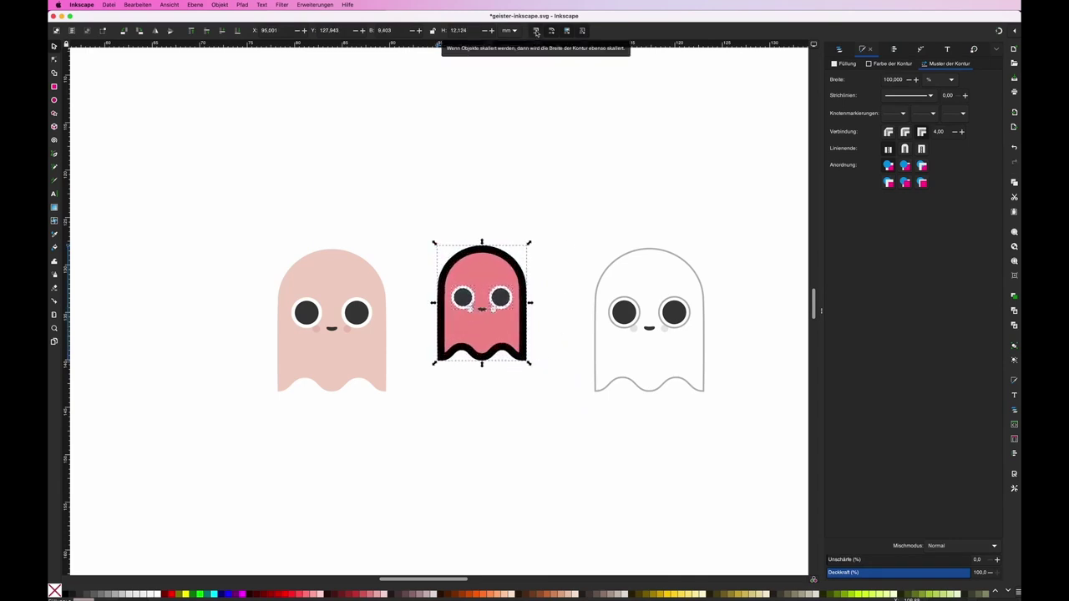
{"action": "mouse_move", "coordinate": [535, 368]}
{"action": "left_mouse_down"}
{"action": "mouse_move", "coordinate": [458, 269]}
{"action": "mouse_move", "coordinate": [565, 391]}
{"action": "left_mouse_up"}
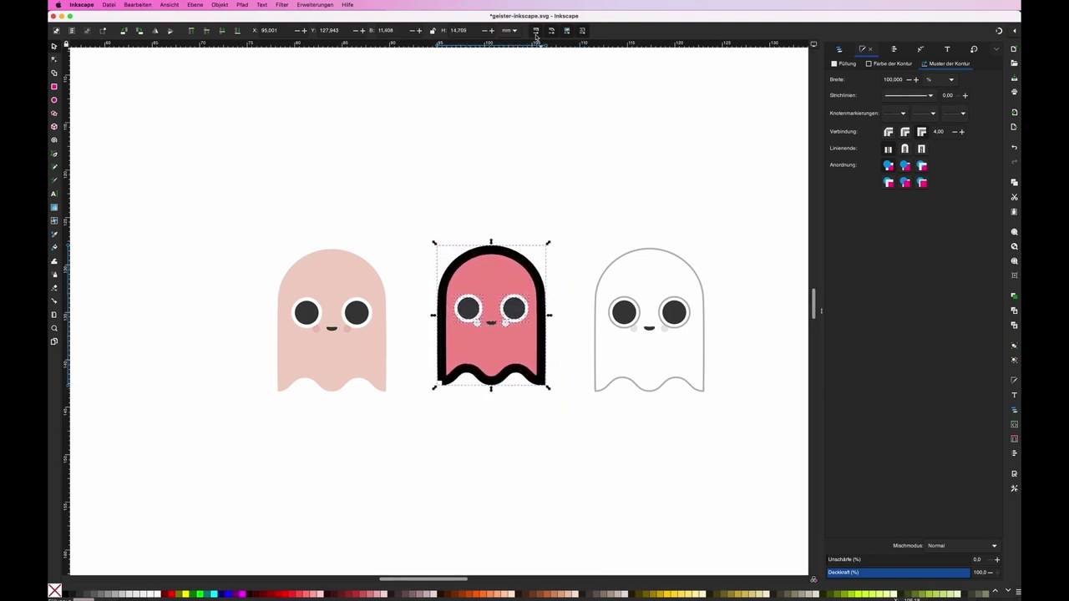
{"action": "mouse_move", "coordinate": [549, 390]}
{"action": "left_mouse_down"}
{"action": "mouse_move", "coordinate": [464, 277]}
{"action": "mouse_move", "coordinate": [559, 400]}
{"action": "left_mouse_up"}
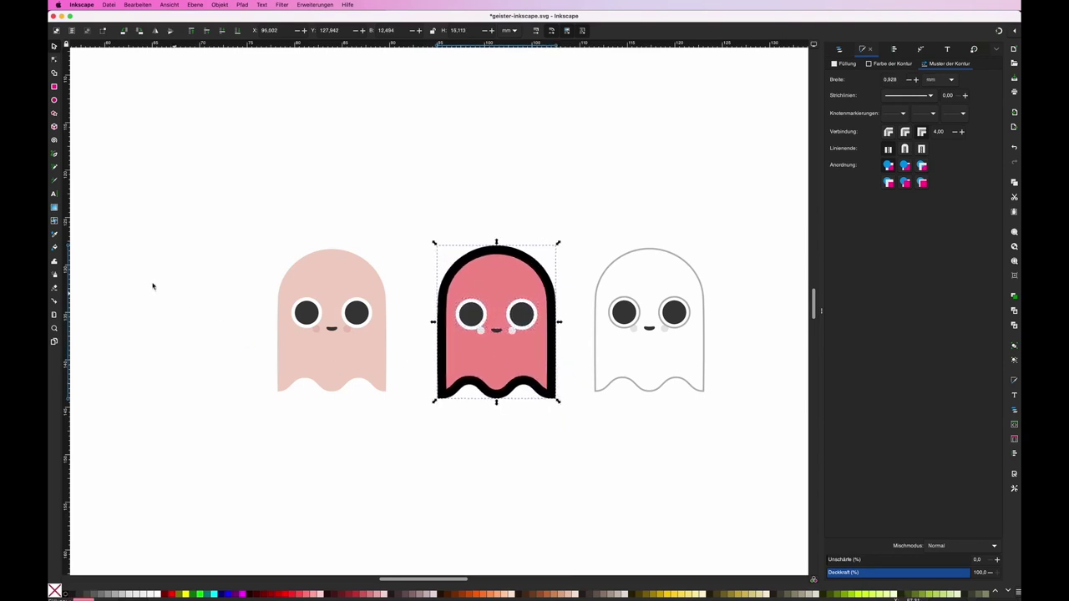
Copy the left ghost's pale pink onto the middle ghost's fill and outline with the Dropper
{"action": "left_click", "coordinate": [55, 235]}
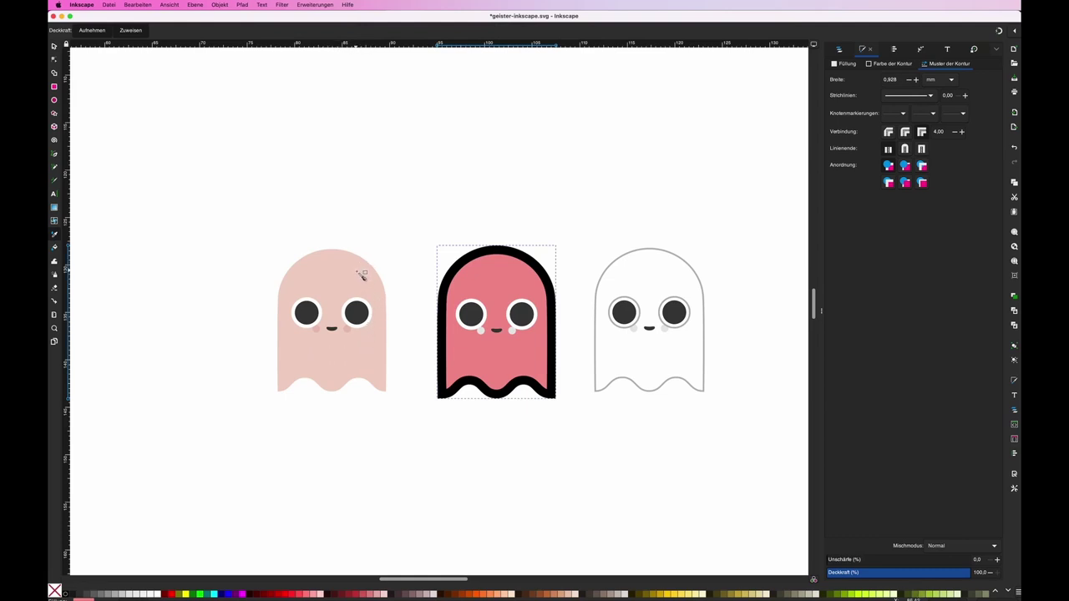
{"action": "left_click", "coordinate": [356, 272]}
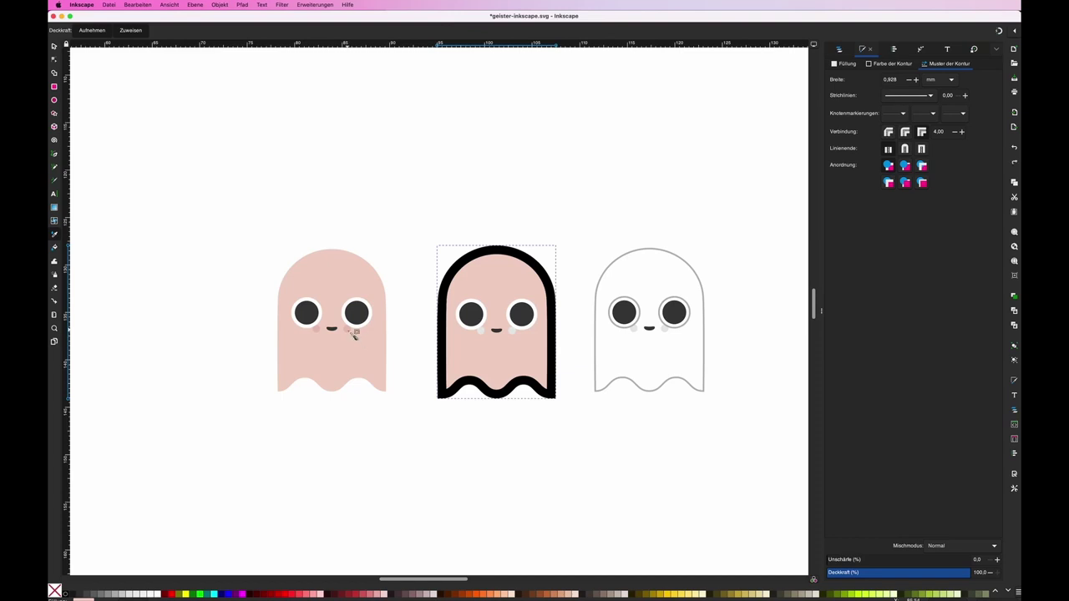
{"action": "left_click", "coordinate": [353, 332], "text": "shift"}
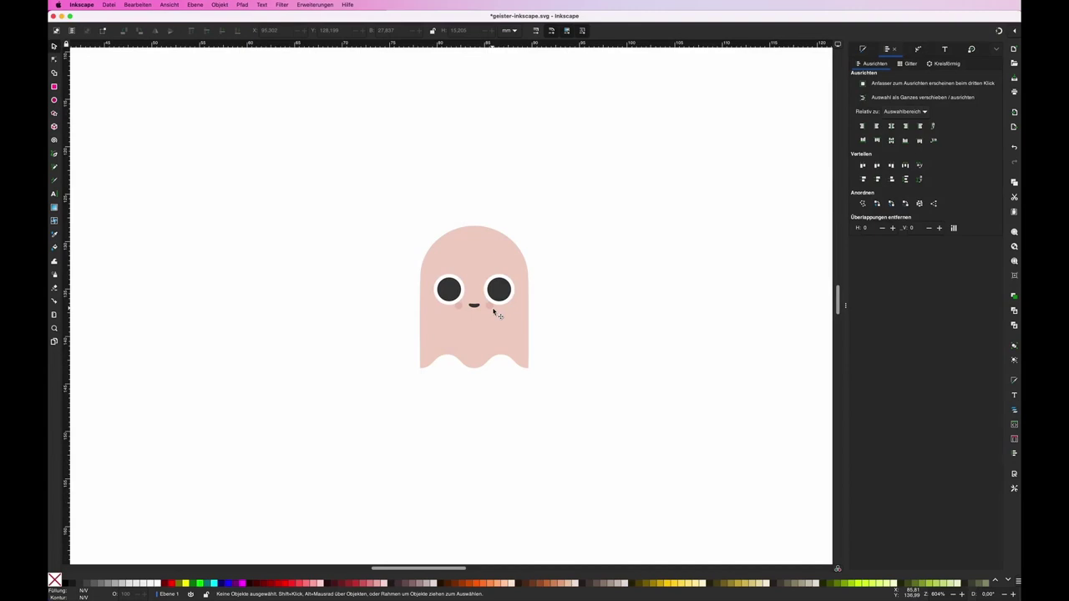
Draw a large crimson circle, radius 10.539 mm, covering the pink ghost
{"action": "key", "text": "e"}
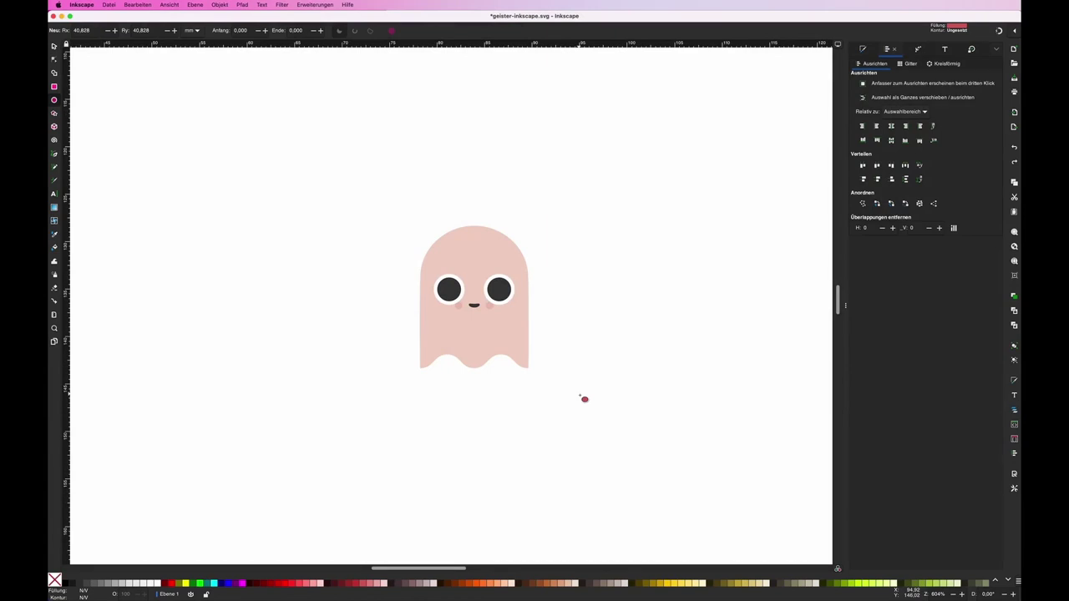
{"action": "left_click_drag", "start_coordinate": [378, 211], "coordinate": [582, 430]}
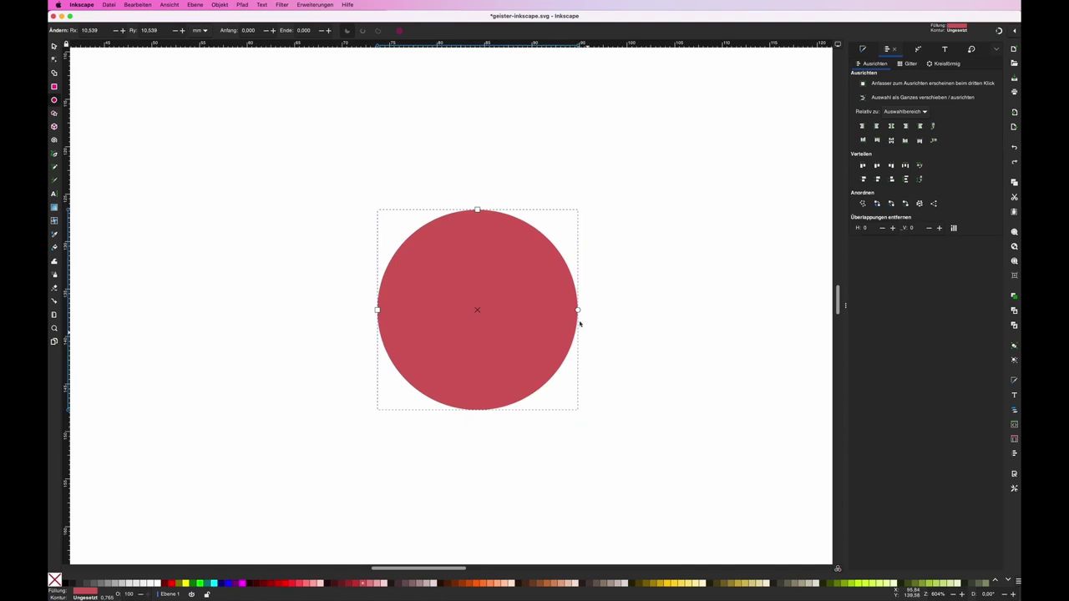
Send the red circle beneath the whole ghost using Lower and Lower to Bottom
{"action": "left_click", "coordinate": [219, 4]}
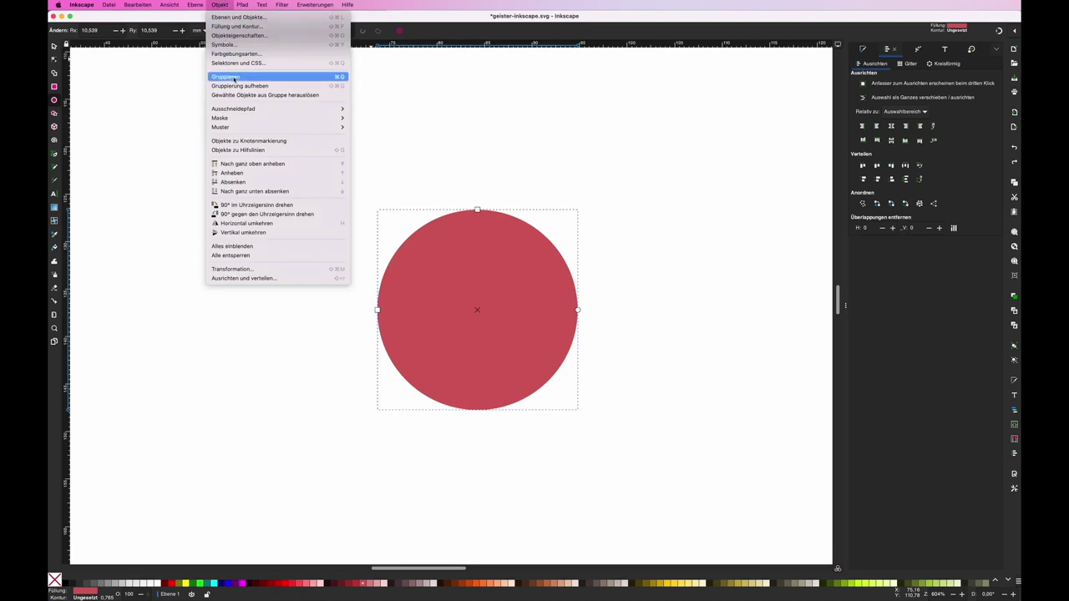
{"action": "left_click", "coordinate": [234, 182]}
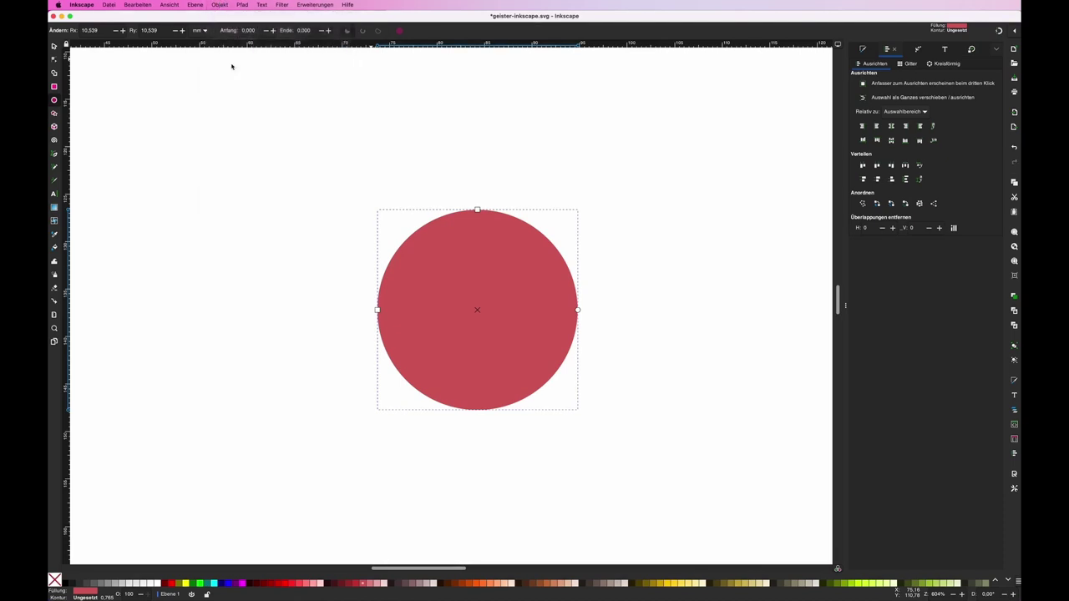
{"action": "left_click", "coordinate": [219, 4]}
{"action": "left_click", "coordinate": [248, 182]}
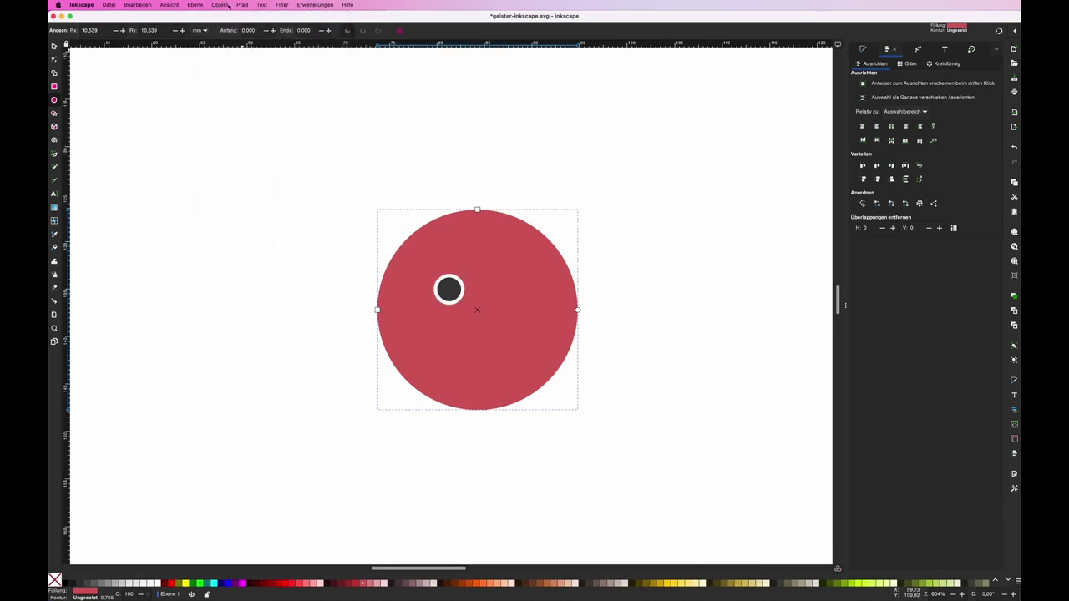
{"action": "left_click", "coordinate": [219, 4]}
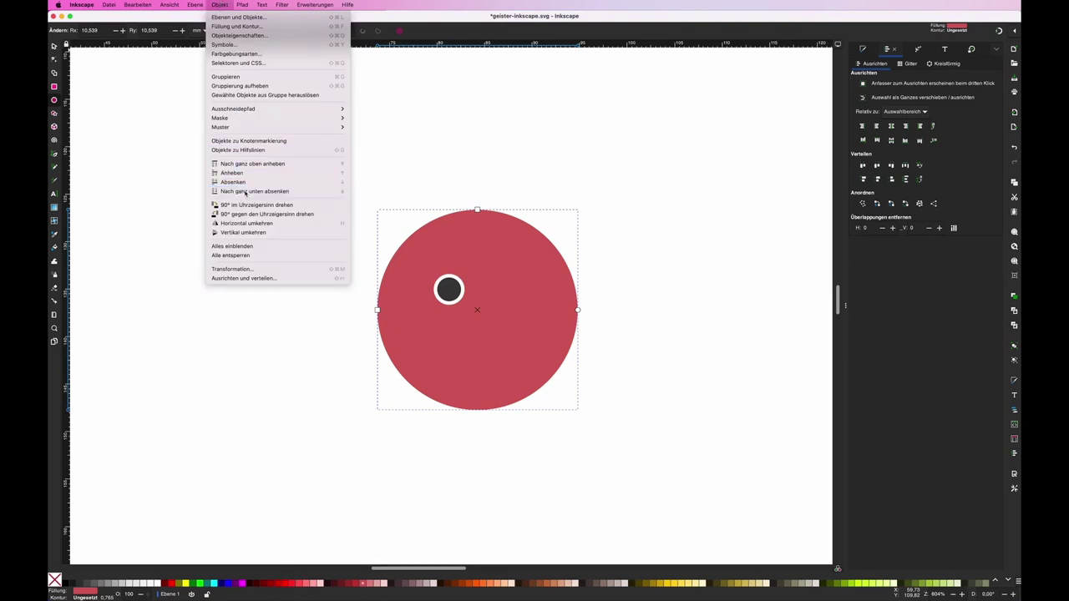
{"action": "left_click", "coordinate": [245, 191]}
Deselect everything and zoom in on the ghost badge
{"action": "key", "text": "s"}
{"action": "key", "text": "Escape"}
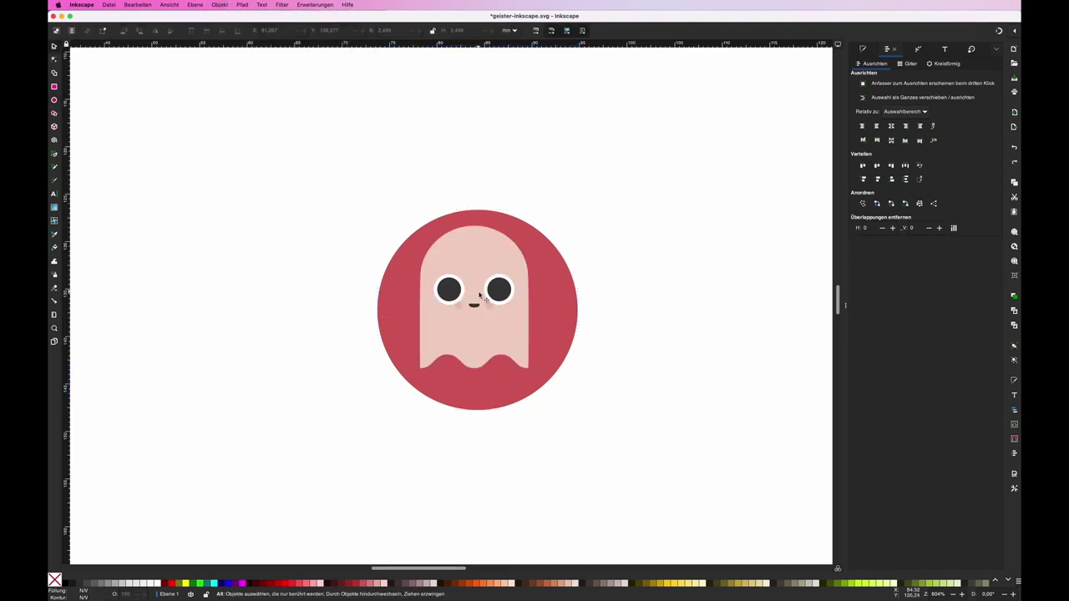
{"action": "key", "text": "plus"}
{"action": "key", "text": "plus"}
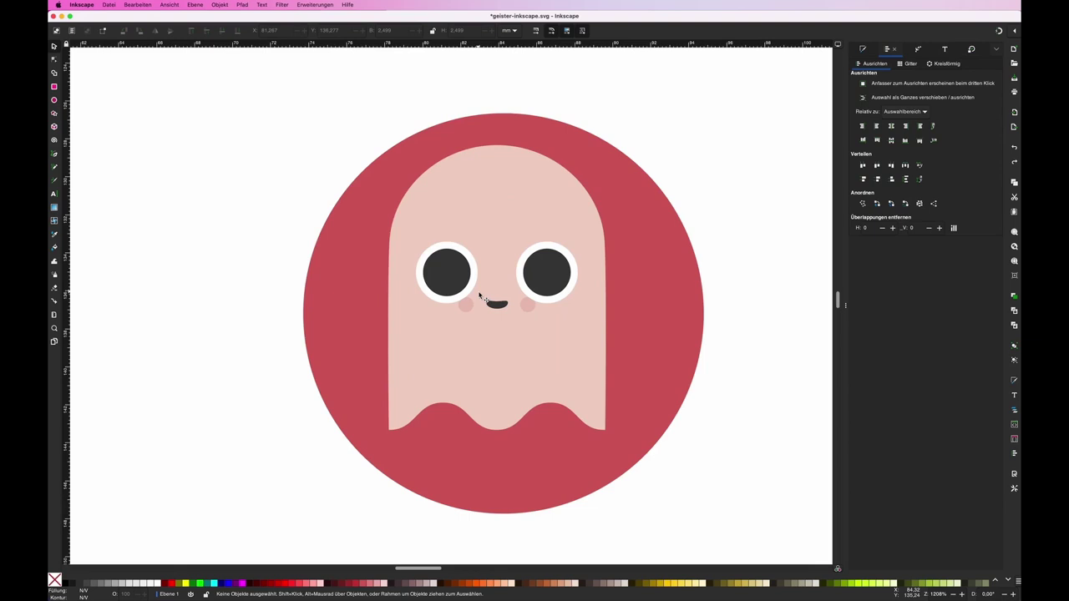
{"action": "scroll", "coordinate": [787, 182], "scroll_direction": "up", "scroll_amount": 1}
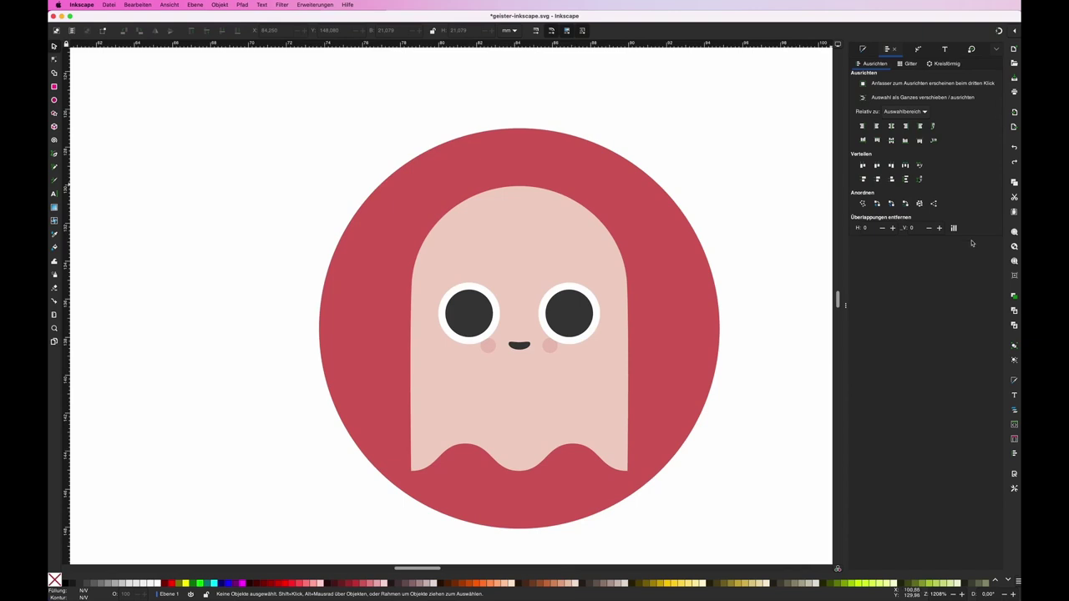
Add a layer Ebene 2 in Layers and Objects, then delete it, leaving only Ebene 1
{"action": "left_click", "coordinate": [1013, 410]}
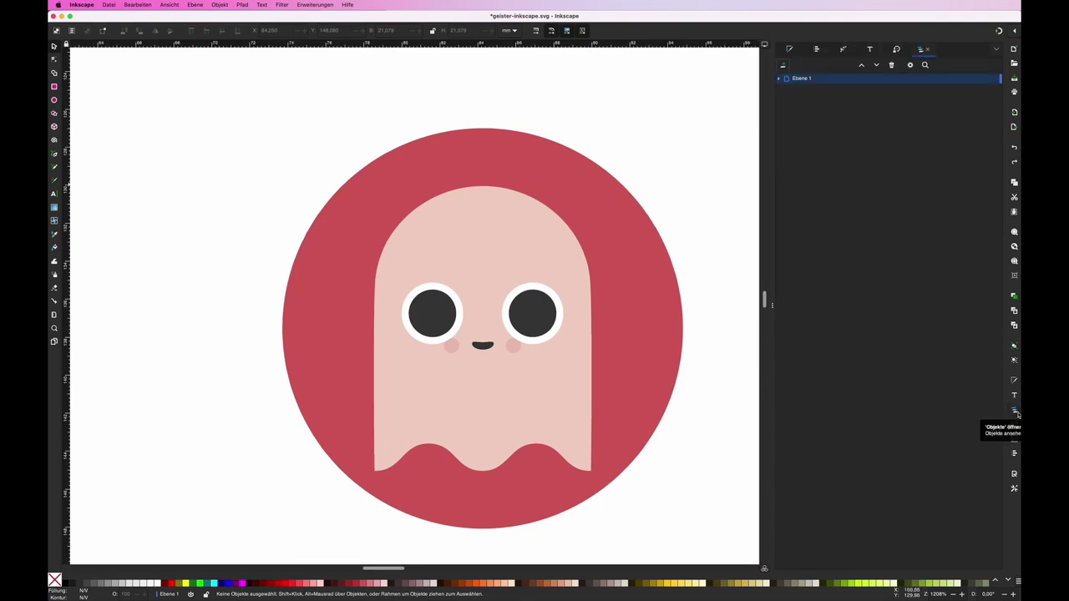
{"action": "left_click", "coordinate": [783, 66]}
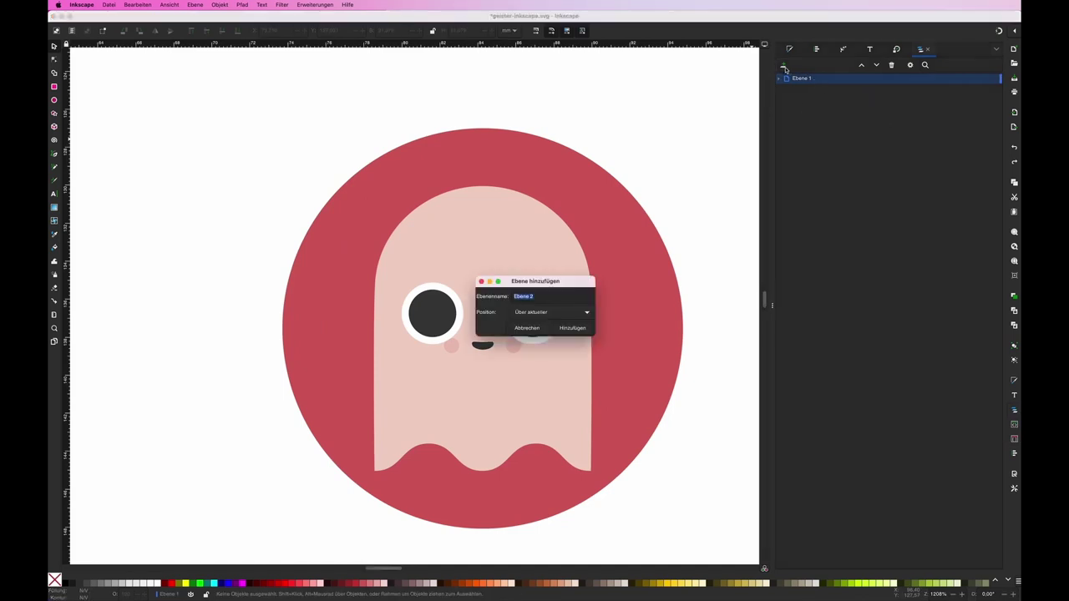
{"action": "left_click", "coordinate": [573, 328]}
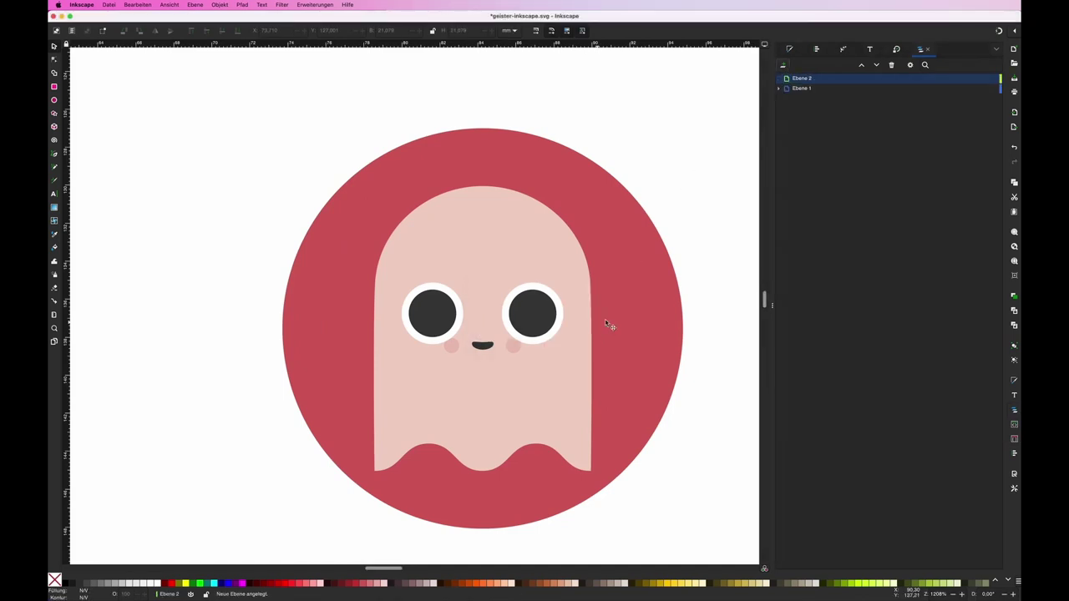
{"action": "left_click", "coordinate": [788, 90]}
{"action": "left_click_drag", "start_coordinate": [788, 89], "coordinate": [793, 75]}
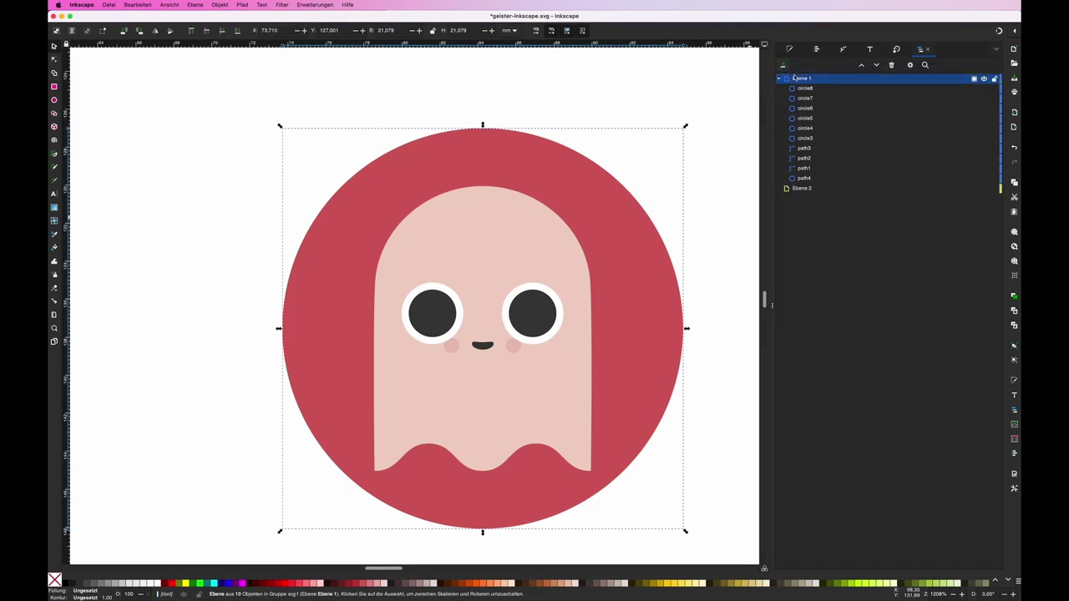
{"action": "left_click", "coordinate": [801, 188]}
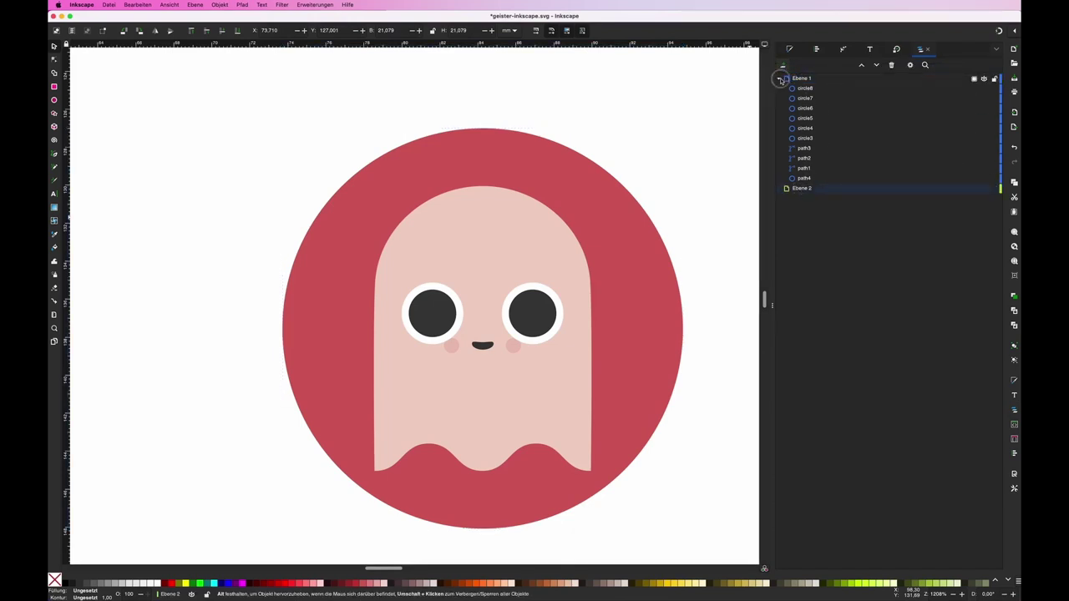
{"action": "left_click", "coordinate": [780, 78]}
{"action": "left_click", "coordinate": [892, 65]}
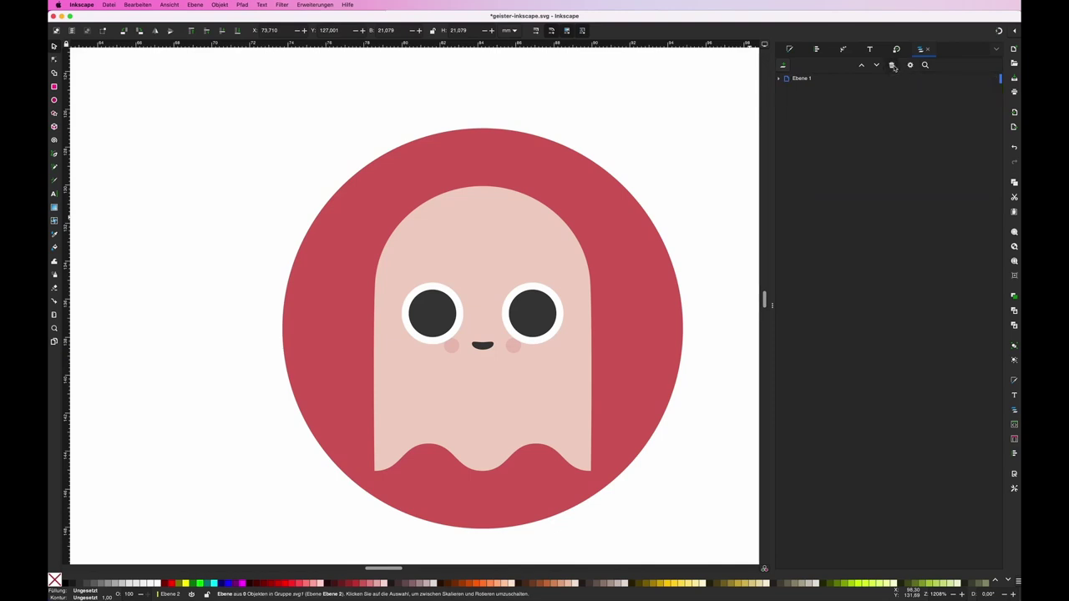
Expand Ebene 1, undo an accidental eye-circle reorder, and close the layers panel
{"action": "left_click", "coordinate": [779, 78]}
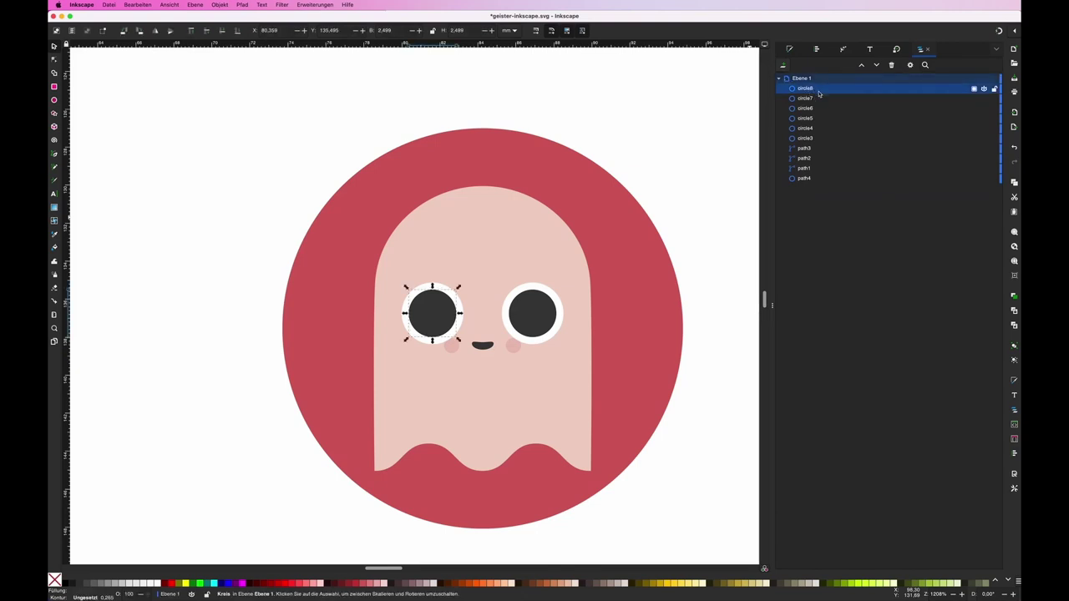
{"action": "left_click_drag", "start_coordinate": [804, 89], "coordinate": [804, 140]}
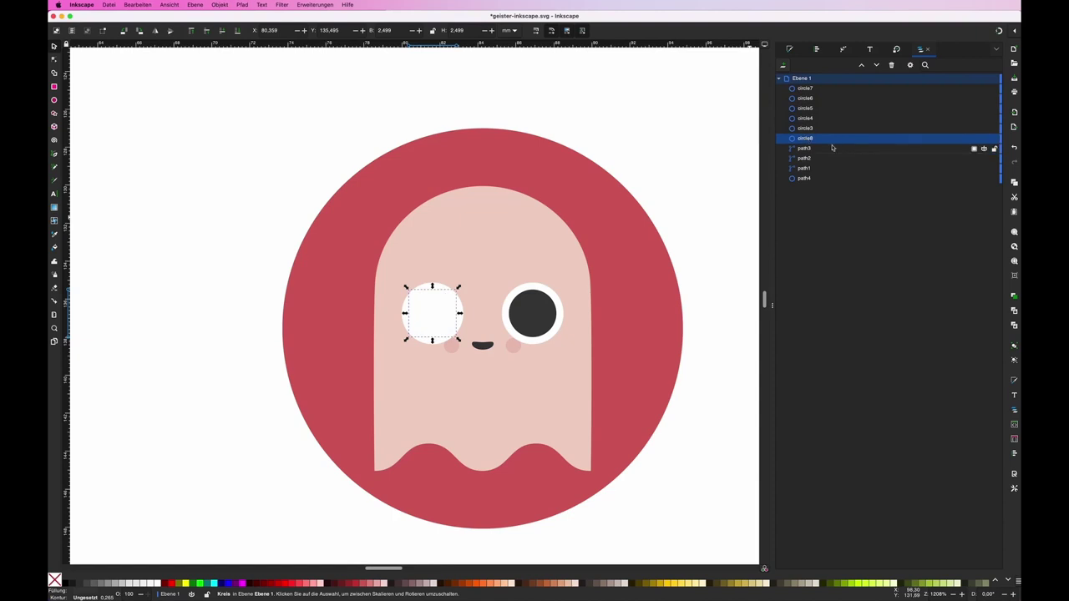
{"action": "key", "text": "ctrl+z"}
{"action": "key", "text": "ctrl+shift+l"}
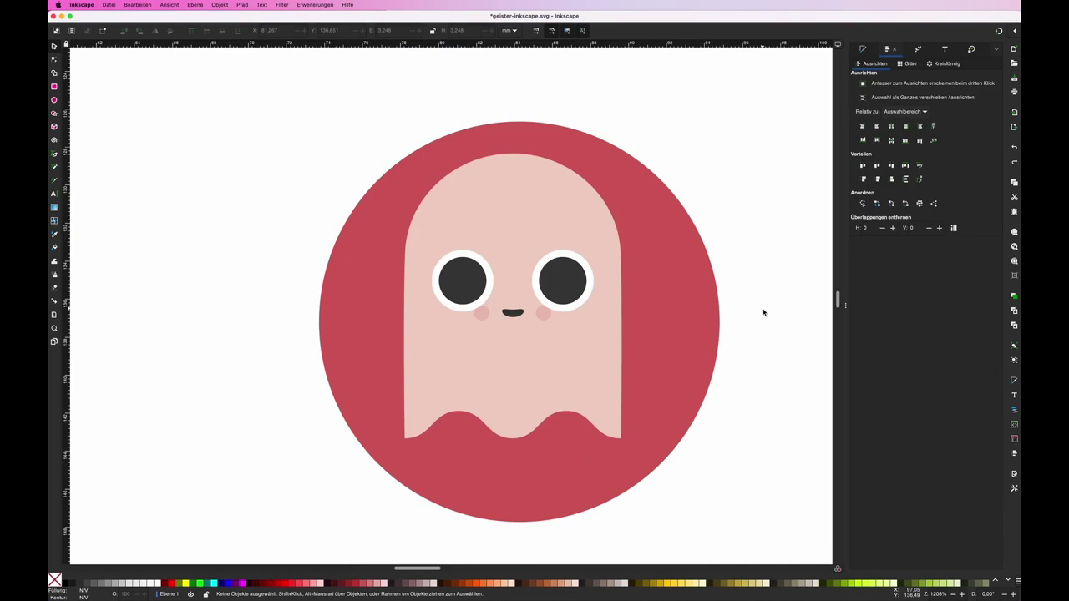
Shift-select all eight ghost parts and group them with Objekt > Gruppieren
{"action": "left_click", "coordinate": [580, 311]}
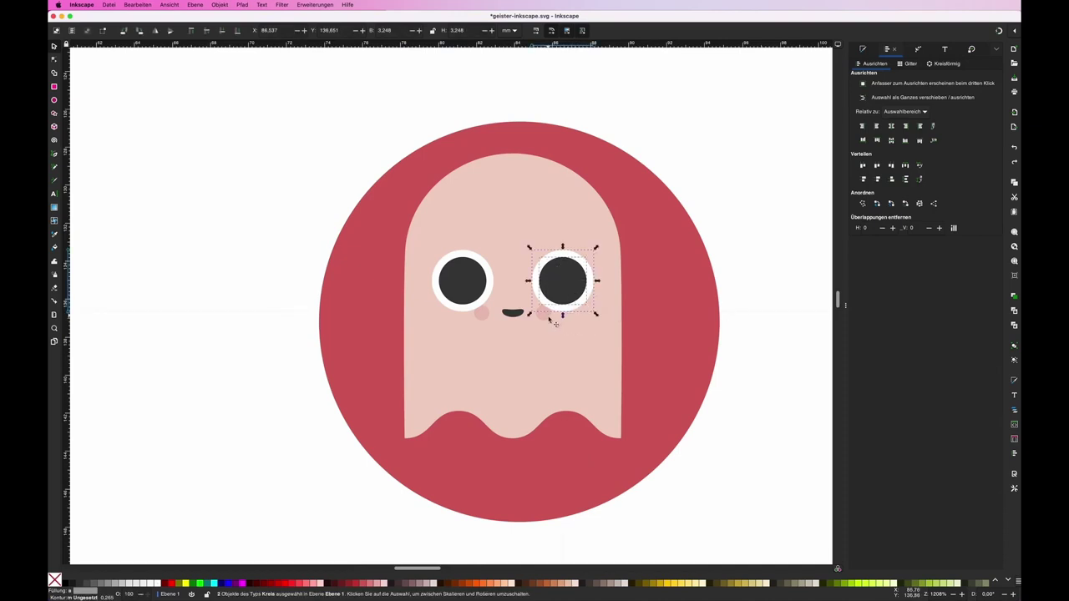
{"action": "left_click", "coordinate": [552, 322], "text": "shift"}
{"action": "left_click", "coordinate": [513, 318], "text": "shift"}
{"action": "left_click", "coordinate": [481, 319], "text": "shift"}
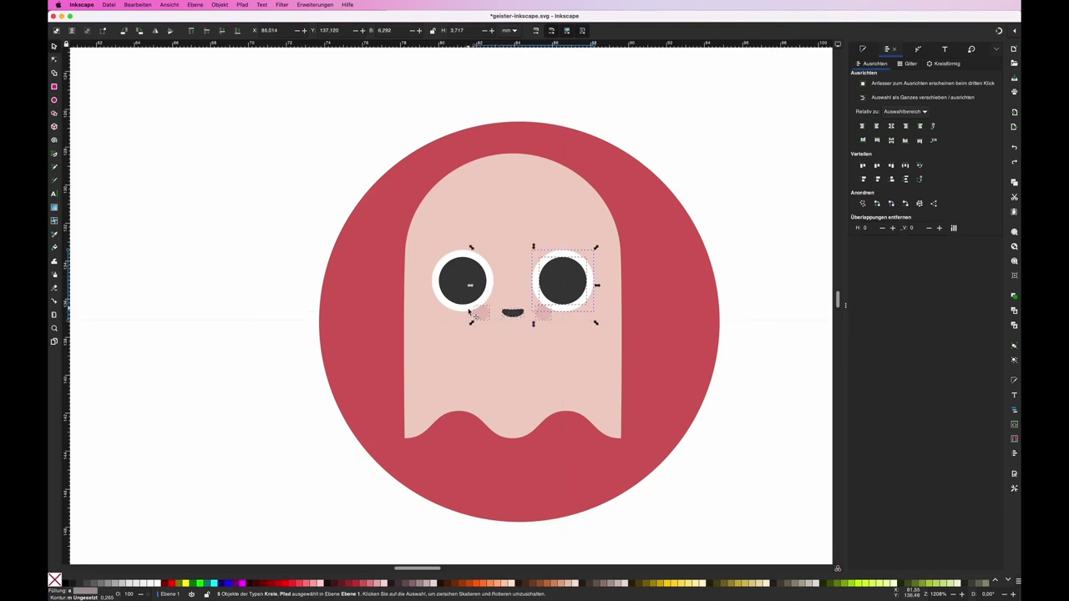
{"action": "left_click", "coordinate": [463, 294], "text": "shift"}
{"action": "left_click", "coordinate": [458, 311], "text": "shift"}
{"action": "left_click", "coordinate": [464, 359], "text": "shift"}
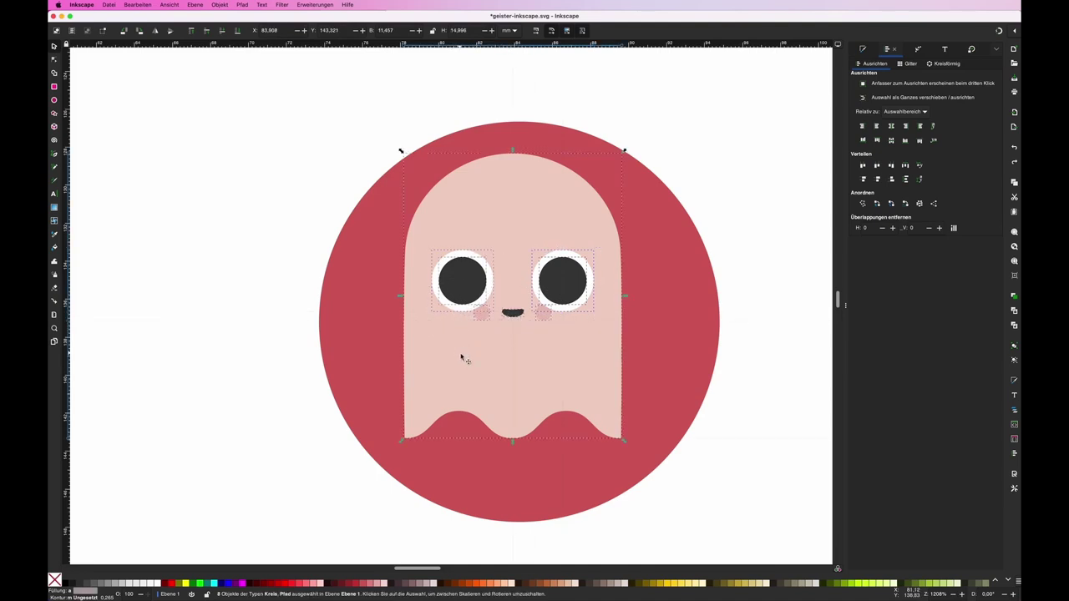
{"action": "left_click", "coordinate": [220, 4]}
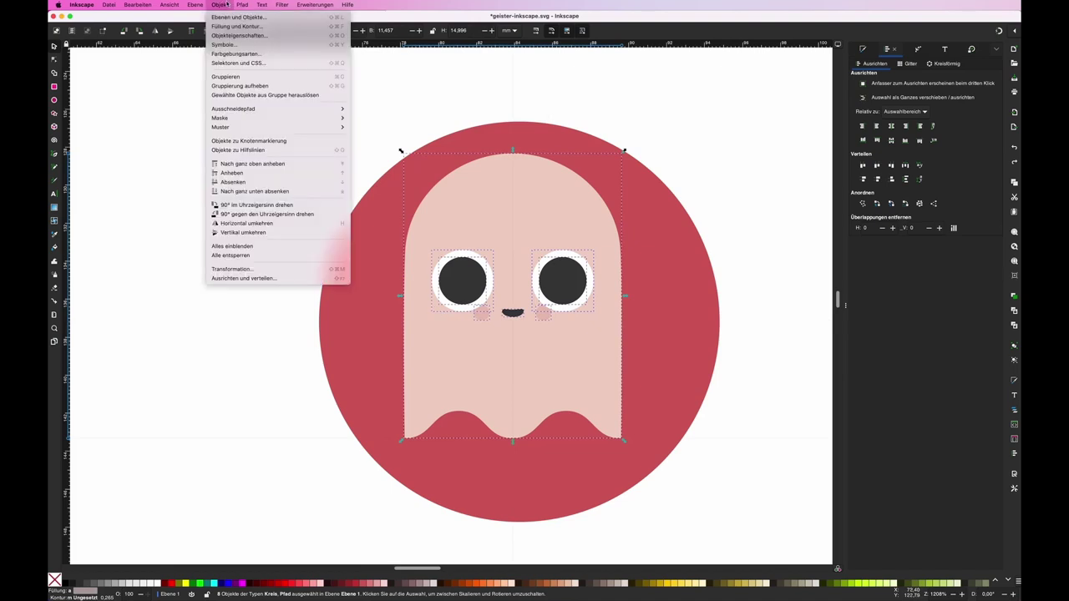
{"action": "left_click", "coordinate": [245, 76]}
Nudge the ghost group slightly within the red circle
{"action": "left_click", "coordinate": [280, 144]}
{"action": "left_click_drag", "start_coordinate": [521, 313], "coordinate": [539, 328]}
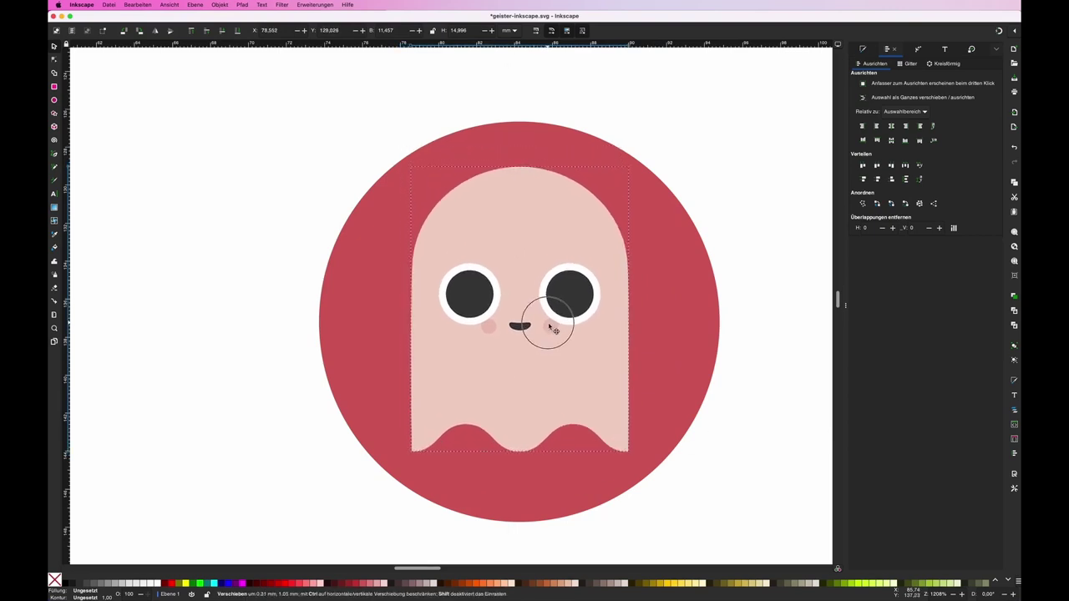
{"action": "left_click_drag", "start_coordinate": [539, 328], "coordinate": [548, 315]}
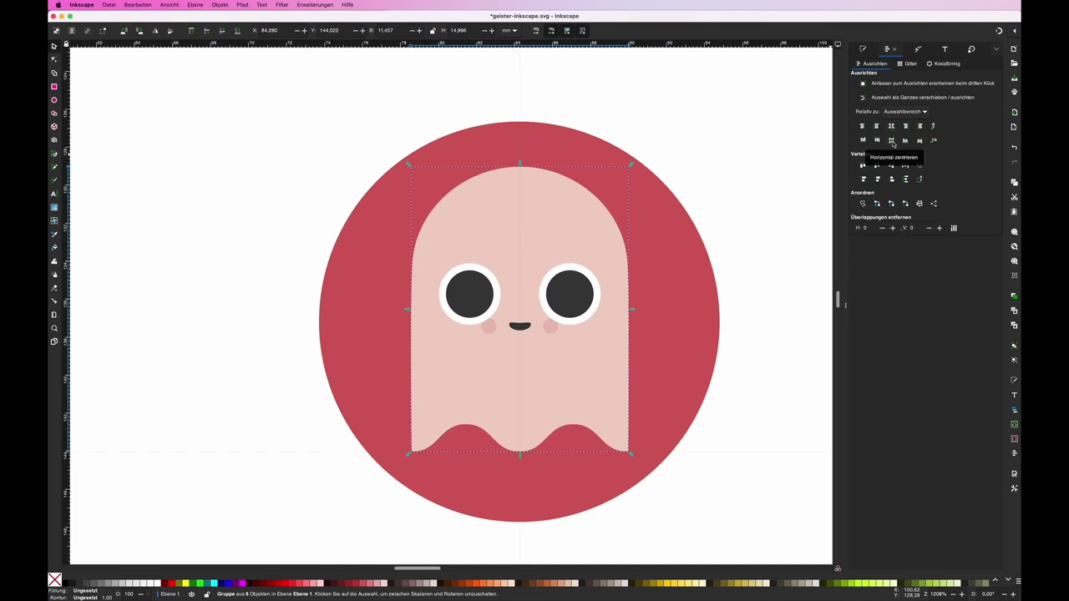
Centre the ghost on the red circle horizontally and vertically
{"action": "key", "text": "ctrl+z"}
{"action": "left_click", "coordinate": [703, 310], "text": "shift"}
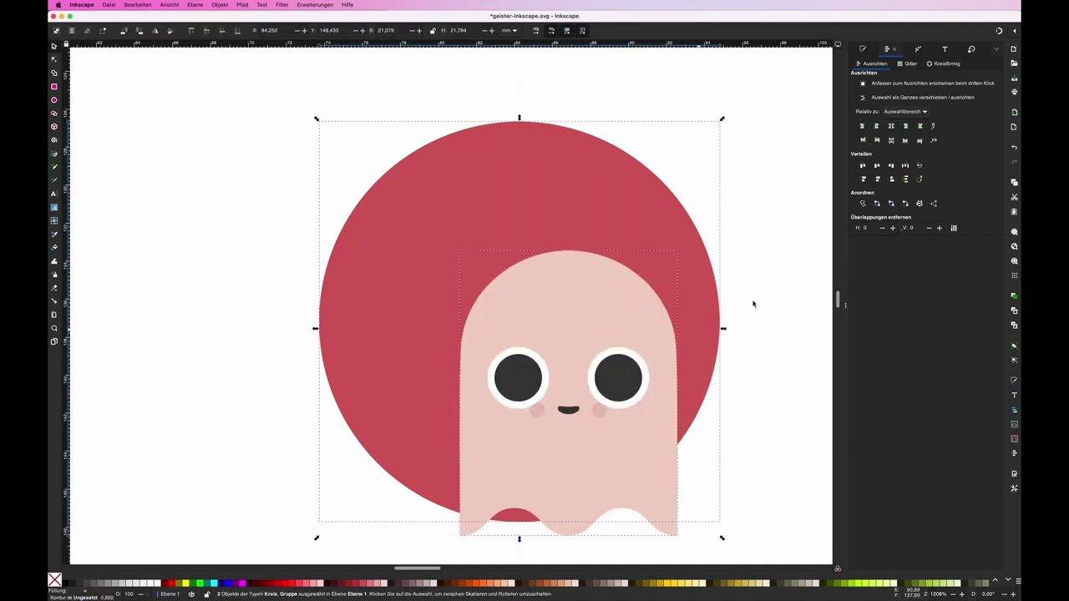
{"action": "left_click", "coordinate": [891, 127]}
{"action": "left_click", "coordinate": [891, 140]}
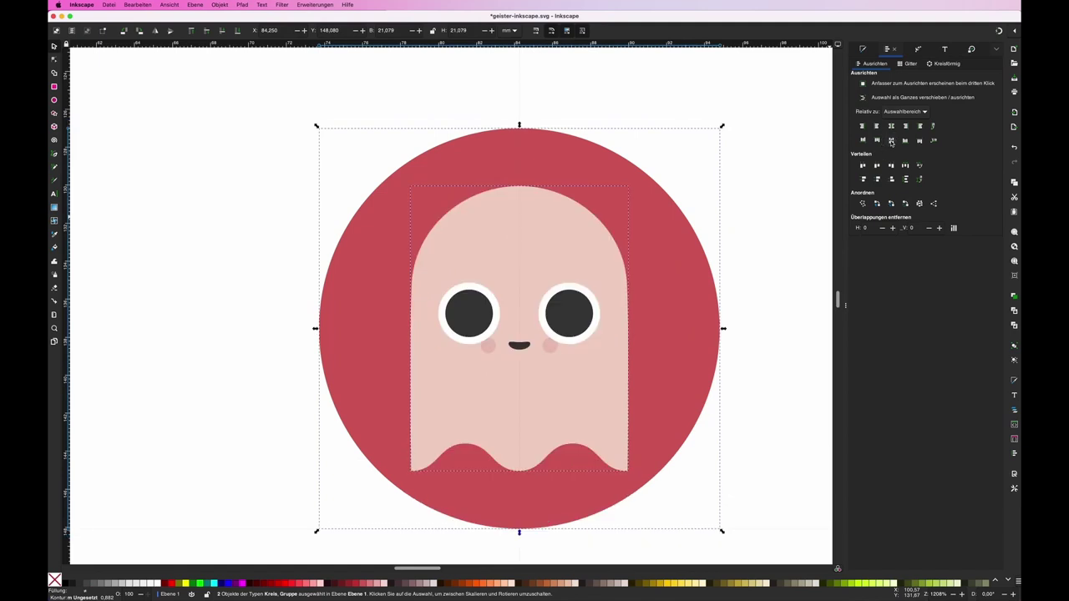
{"action": "left_click", "coordinate": [761, 320]}
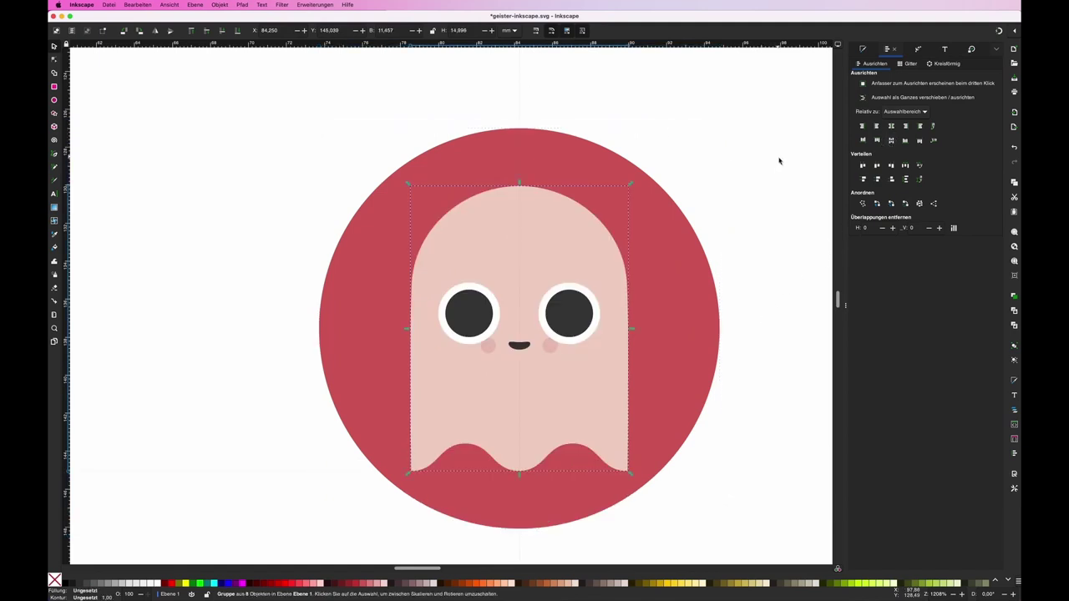
Ungroup the ghost into its eight parts, undoing an accidental horizontal centring of them
{"action": "left_click", "coordinate": [597, 257]}
{"action": "left_click", "coordinate": [220, 4]}
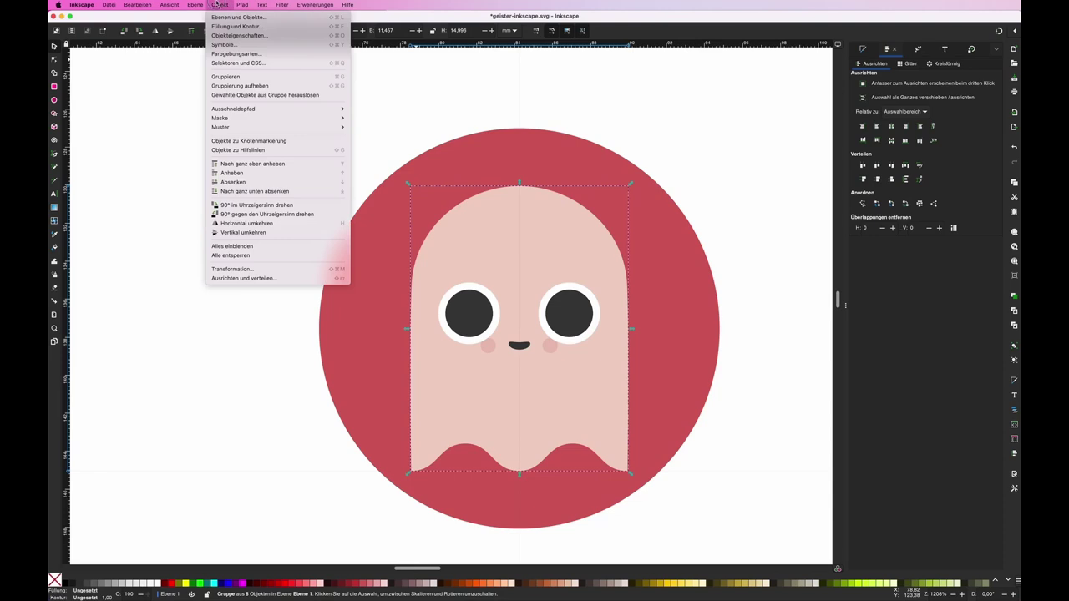
{"action": "left_click", "coordinate": [250, 85]}
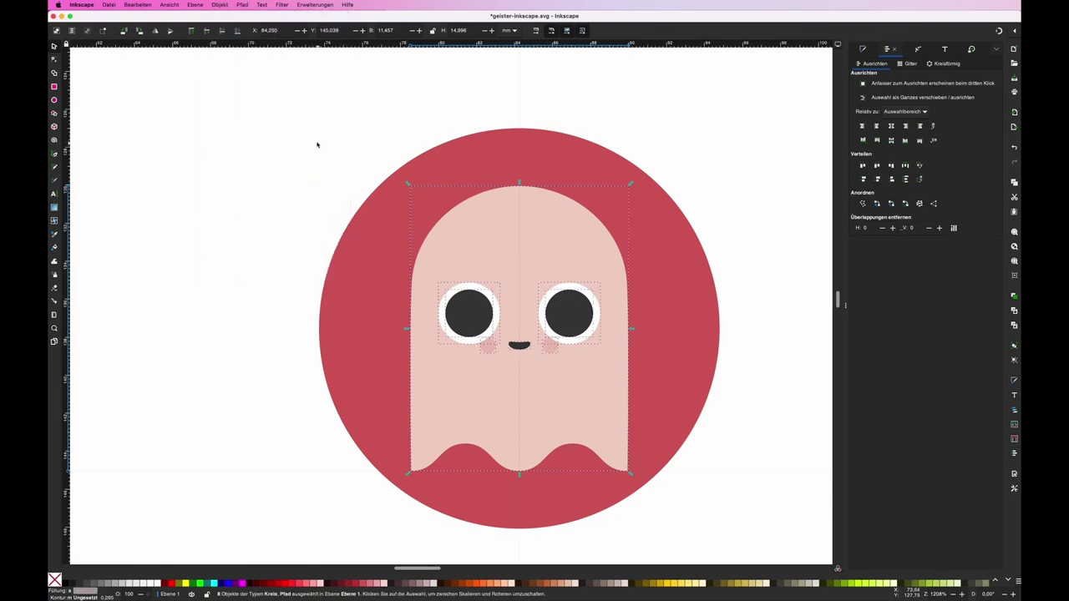
{"action": "key", "text": "shift"}
{"action": "left_click", "coordinate": [575, 153], "text": "shift"}
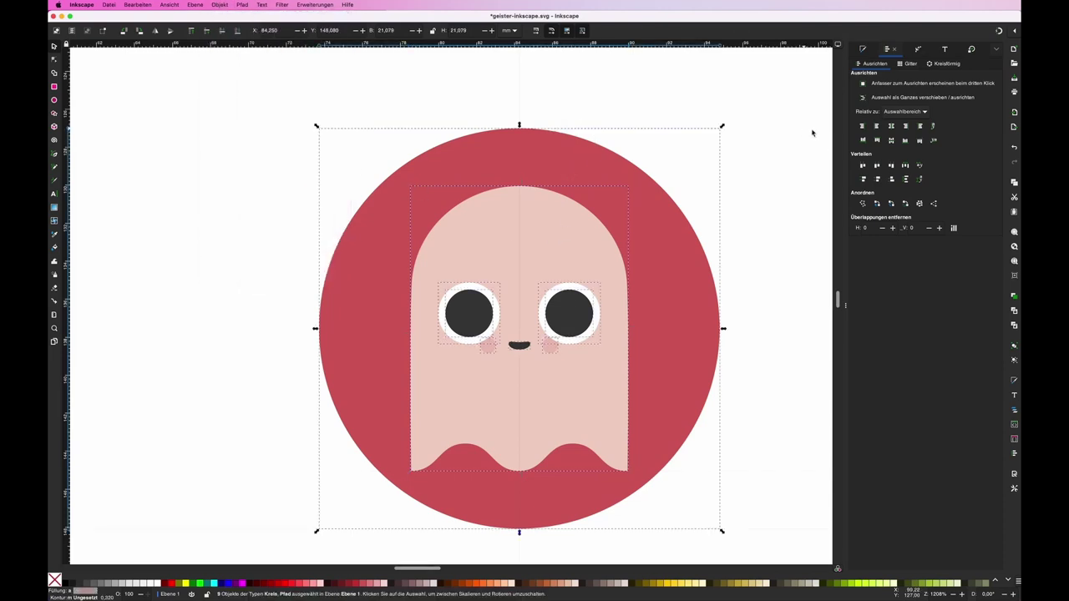
{"action": "left_click", "coordinate": [890, 125]}
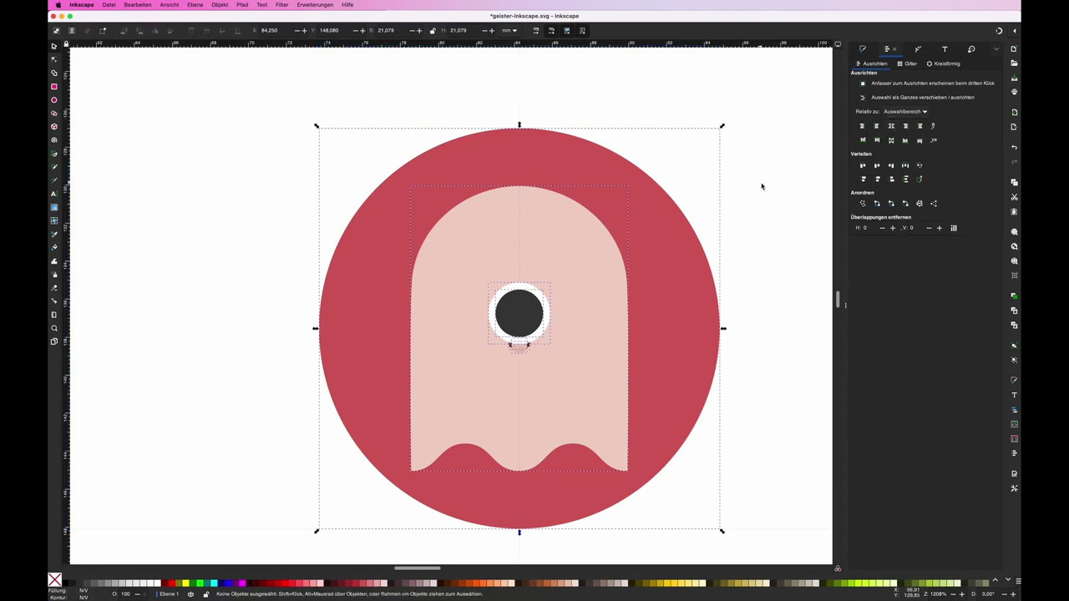
{"action": "left_click", "coordinate": [785, 186]}
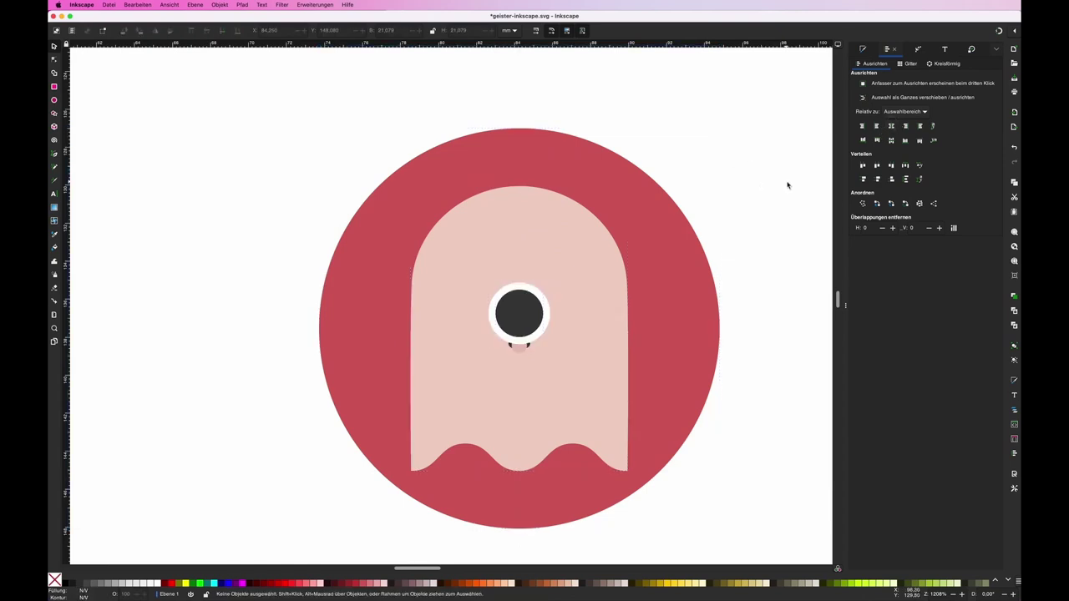
{"action": "key", "text": "ctrl+z"}
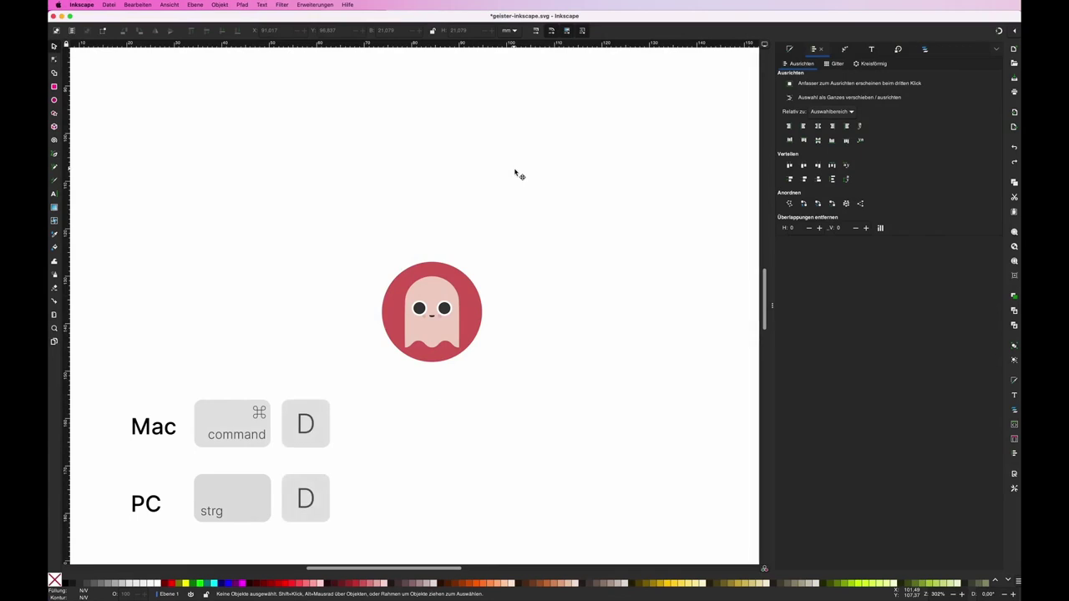
Scatter several copies of the ghost badge across the page by pasting and duplicating
{"action": "left_click_drag", "start_coordinate": [205, 191], "coordinate": [614, 426]}
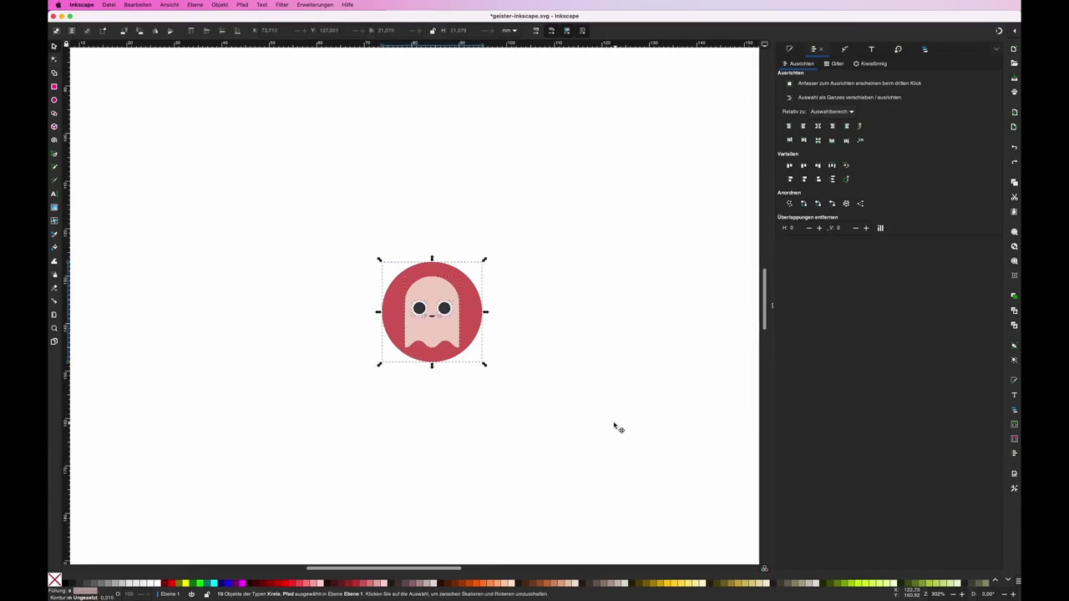
{"action": "key", "text": "ctrl+v"}
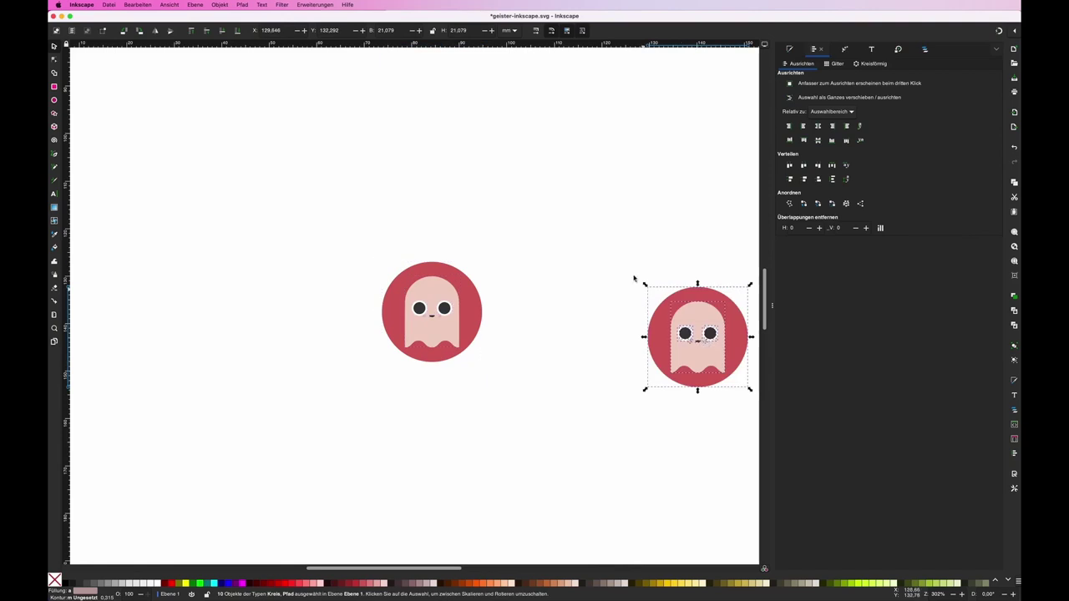
{"action": "key", "text": "ctrl+v"}
{"action": "key", "text": "ctrl+v"}
{"action": "left_click_drag", "start_coordinate": [334, 234], "coordinate": [634, 393]}
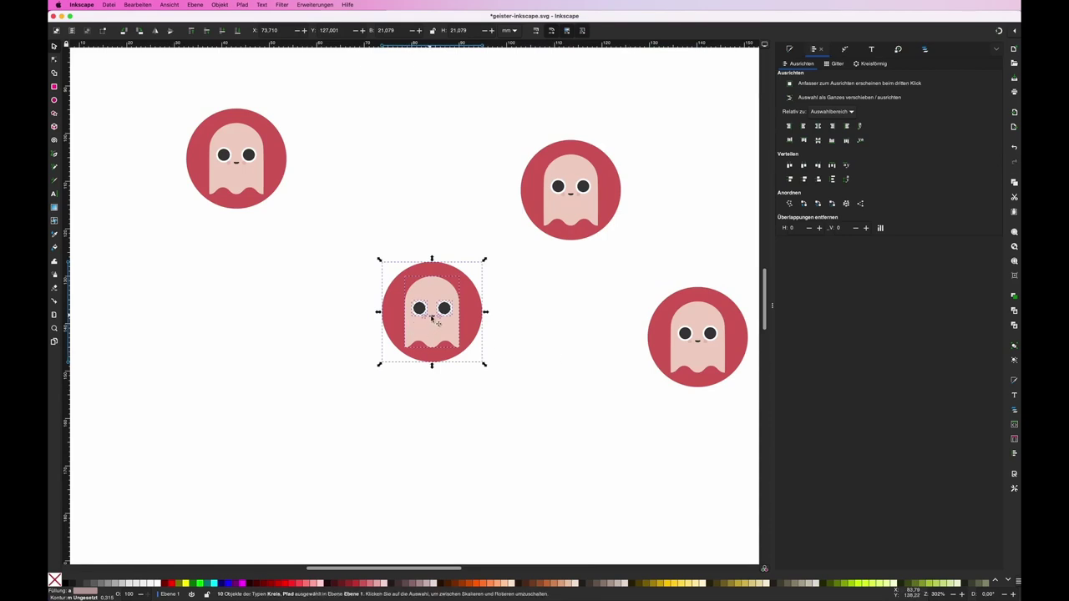
{"action": "key", "text": "ctrl+d"}
{"action": "left_click_drag", "start_coordinate": [432, 318], "coordinate": [422, 450]}
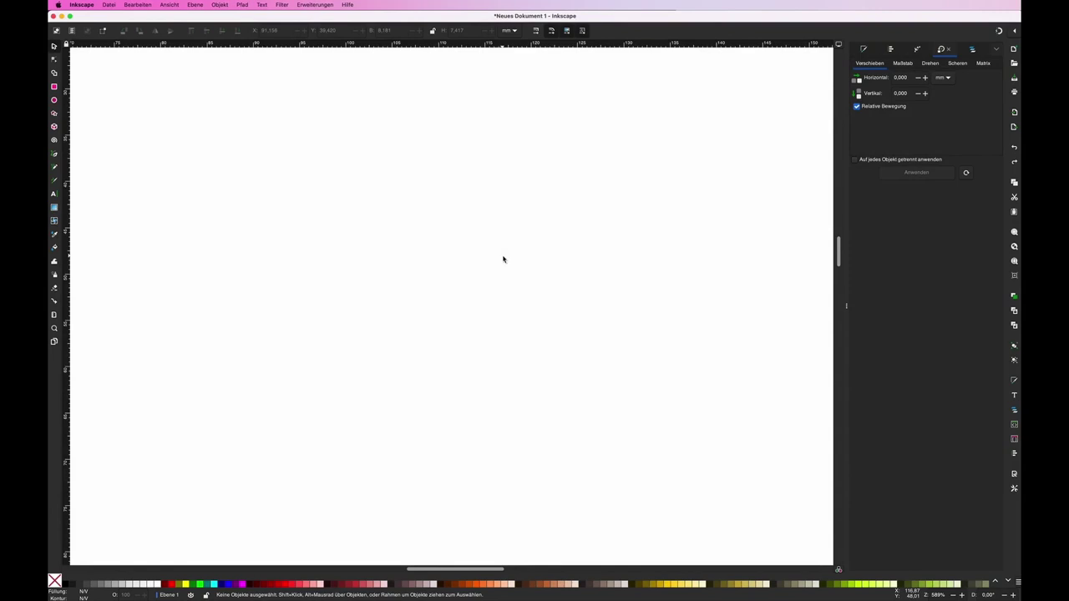
In a new document, draw two overlapping circles filled pink
{"action": "key", "text": "e"}
{"action": "left_click_drag", "start_coordinate": [316, 185], "coordinate": [436, 308]}
{"action": "left_click", "coordinate": [377, 580]}
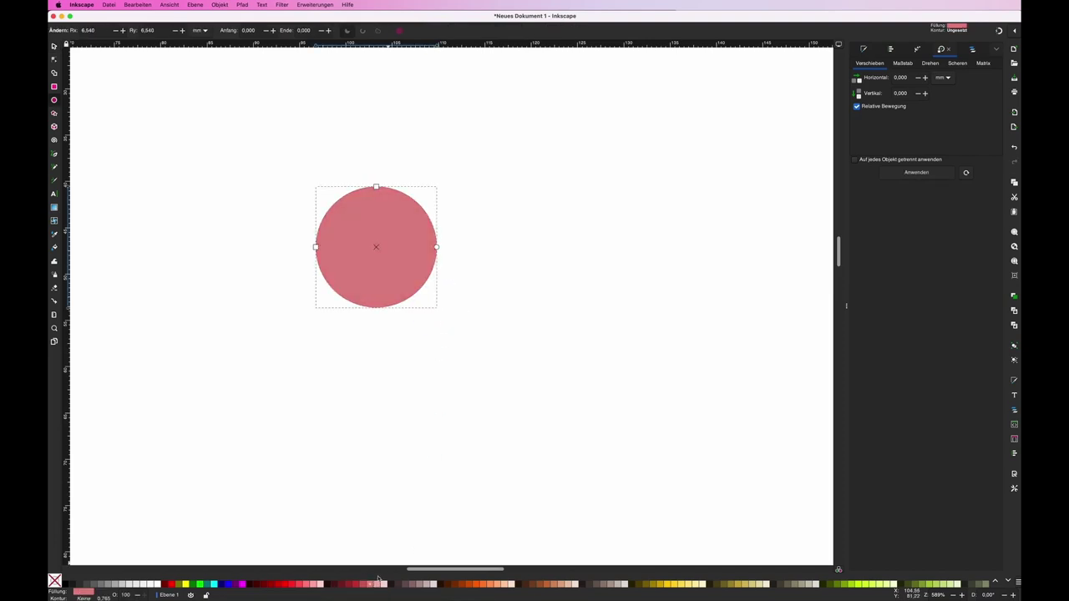
{"action": "left_click_drag", "start_coordinate": [374, 192], "coordinate": [503, 332]}
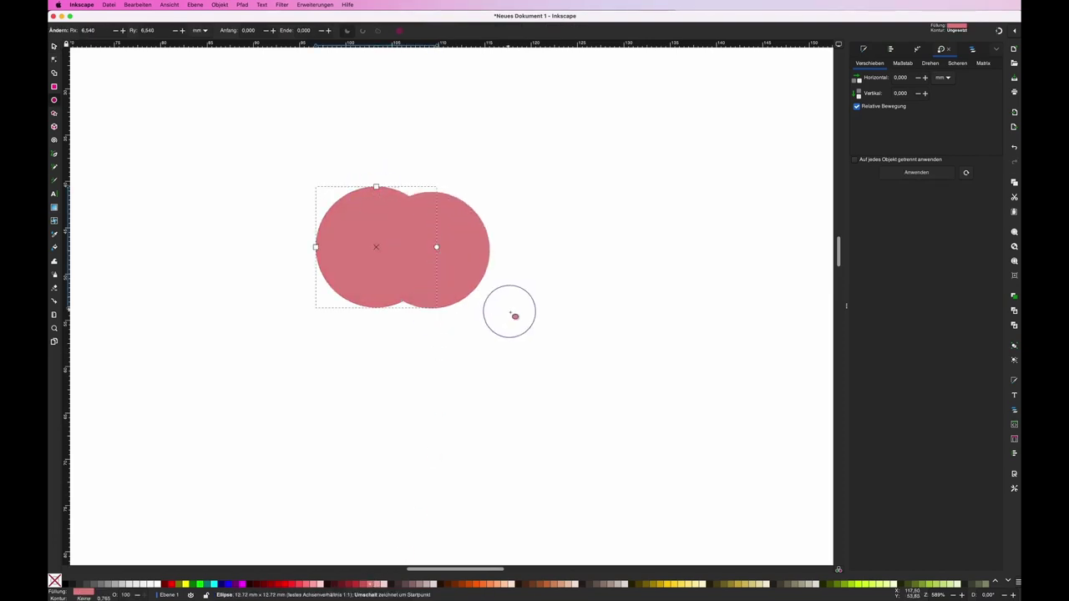
Make the second circle lighter pink, union both circles, then undo the union
{"action": "left_click", "coordinate": [377, 583]}
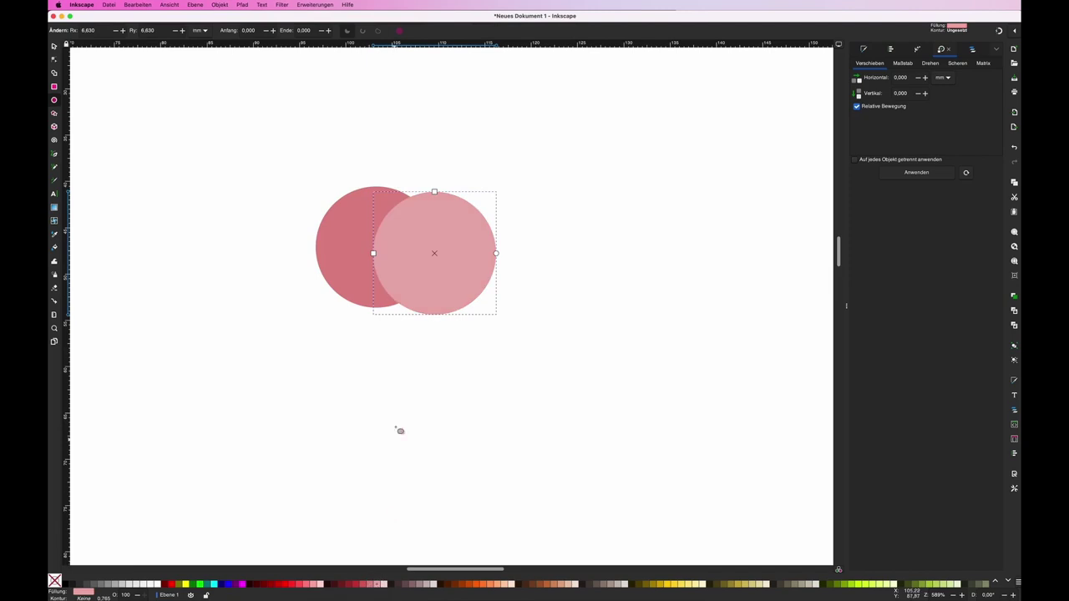
{"action": "key", "text": "s"}
{"action": "left_click", "coordinate": [358, 248], "text": "shift"}
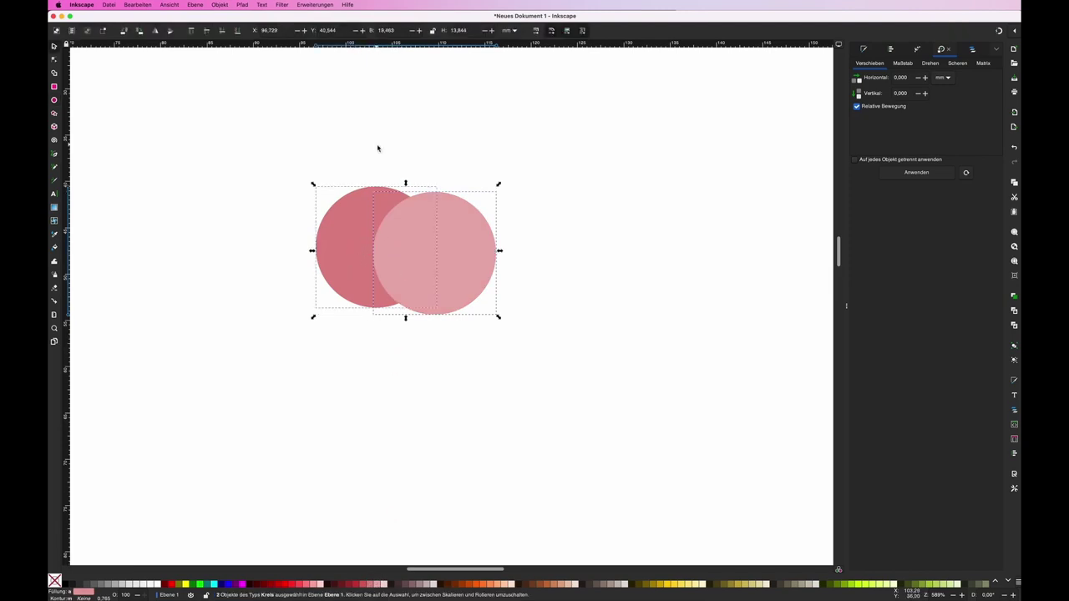
{"action": "left_click", "coordinate": [243, 4]}
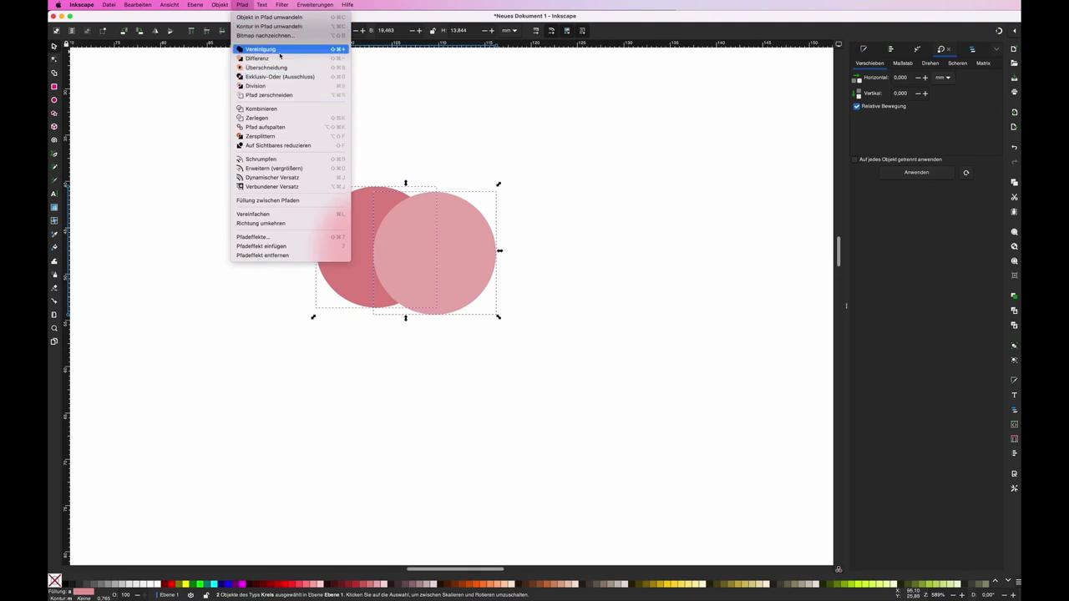
{"action": "left_click", "coordinate": [279, 50]}
{"action": "left_click", "coordinate": [515, 165]}
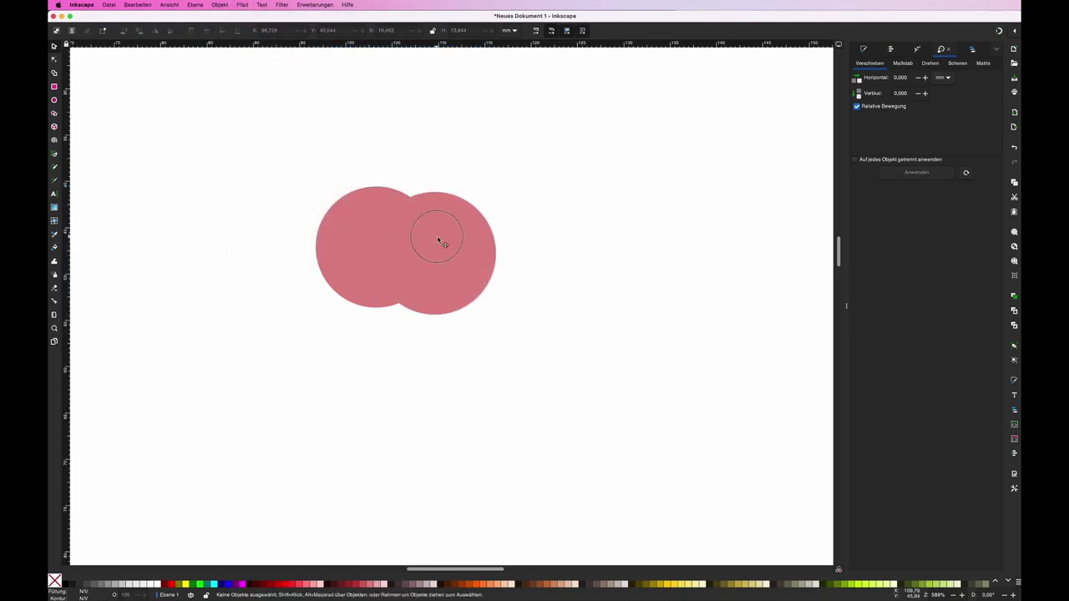
{"action": "left_click", "coordinate": [442, 243]}
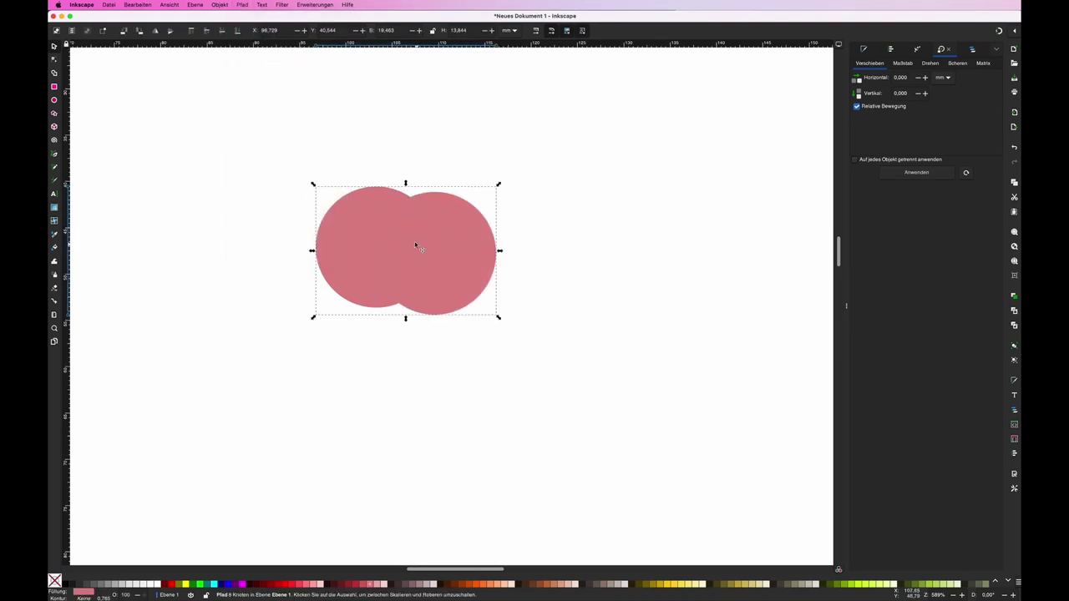
{"action": "key", "text": "alt"}
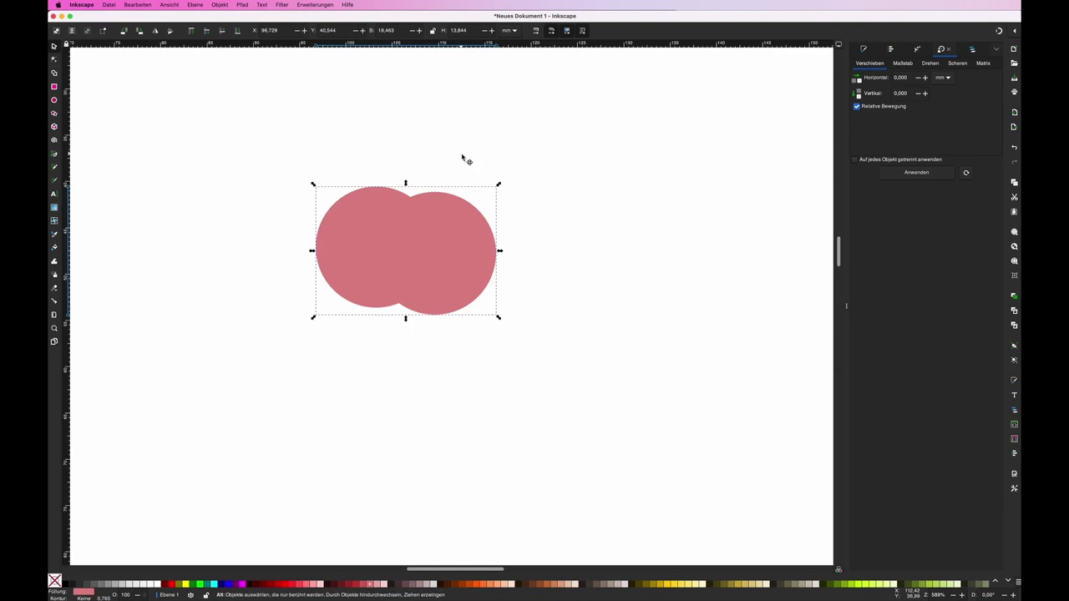
{"action": "key", "text": "ctrl+z"}
Try Path > Difference and then Intersection on both circles, undoing each result
{"action": "mouse_move", "coordinate": [275, 101]}
{"action": "left_mouse_down"}
{"action": "mouse_move", "coordinate": [389, 229]}
{"action": "mouse_move", "coordinate": [623, 402]}
{"action": "left_mouse_up"}
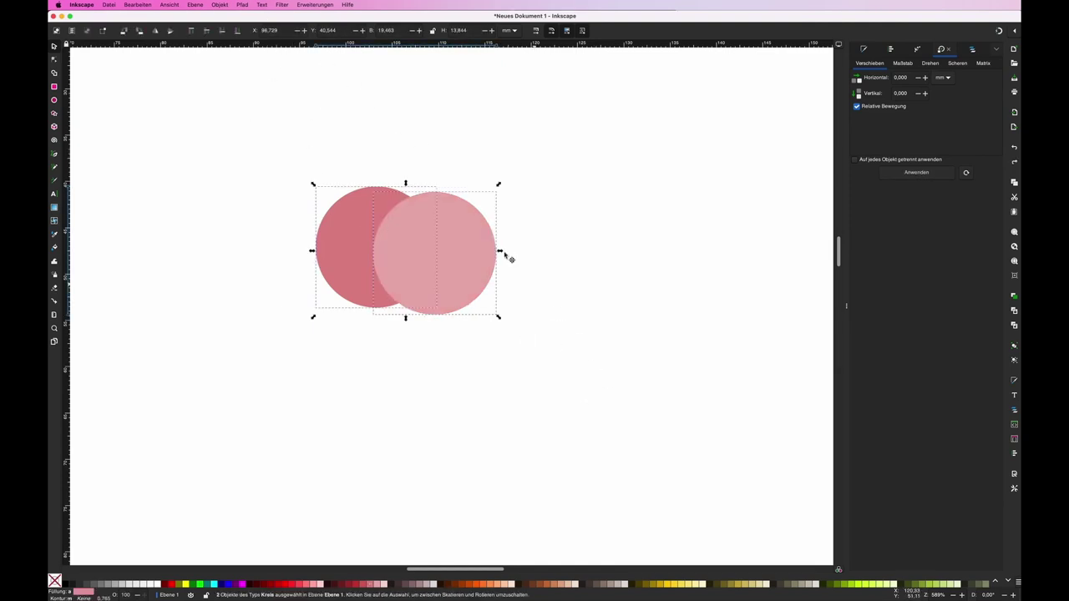
{"action": "left_click", "coordinate": [242, 5]}
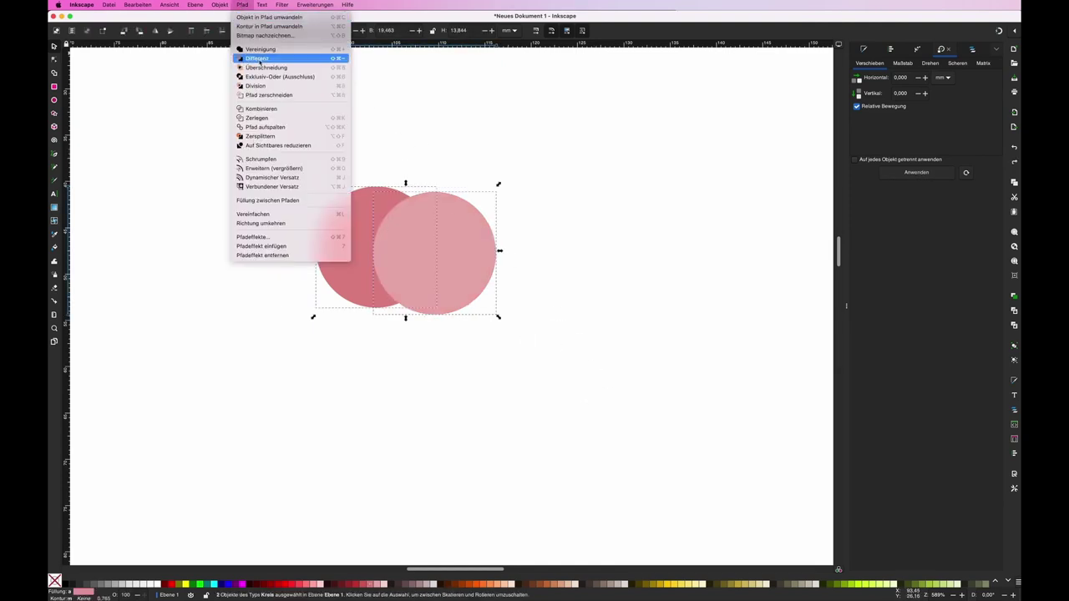
{"action": "left_click", "coordinate": [259, 59]}
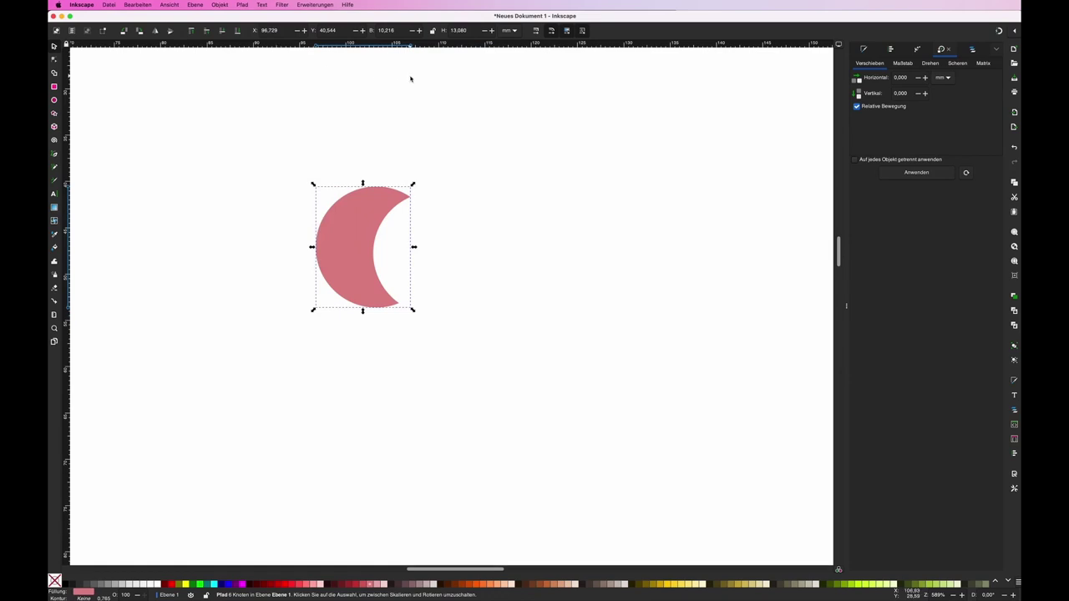
{"action": "key", "text": "ctrl+z"}
{"action": "left_click_drag", "start_coordinate": [284, 120], "coordinate": [605, 361]}
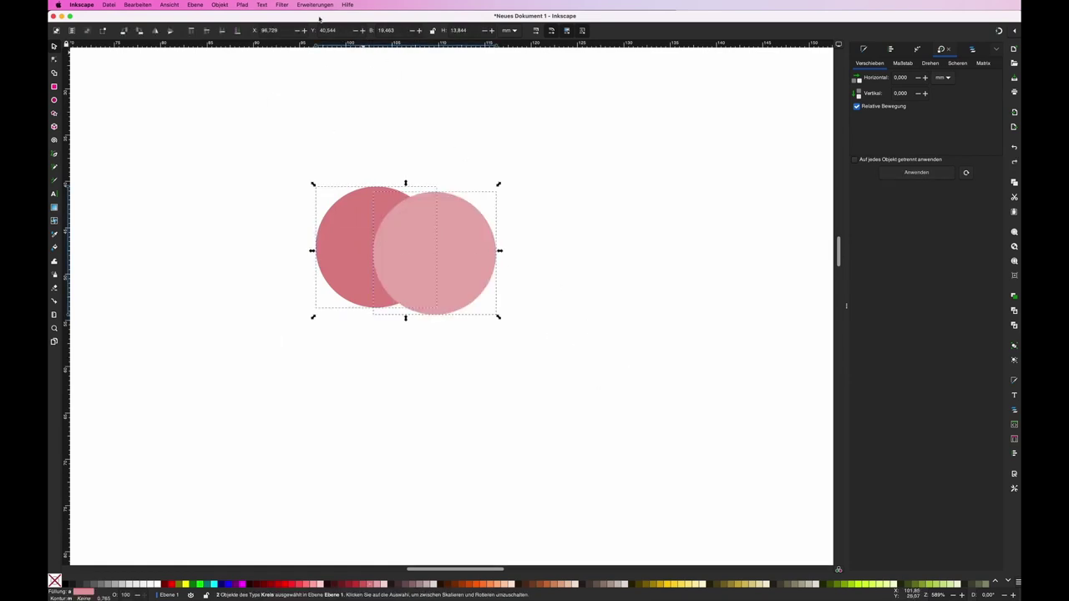
{"action": "left_click", "coordinate": [242, 5]}
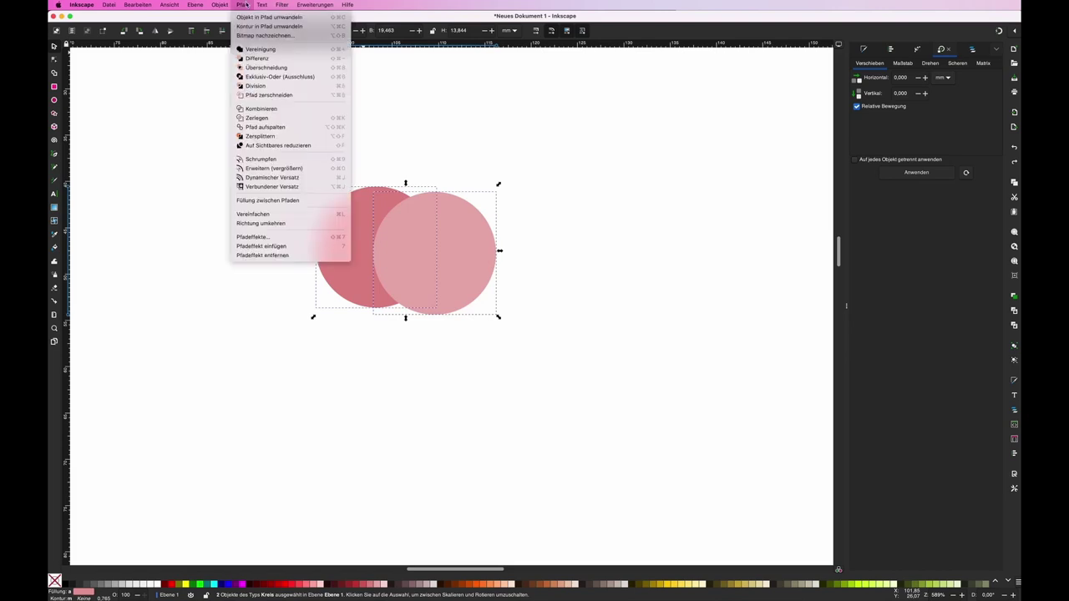
{"action": "left_click", "coordinate": [264, 70]}
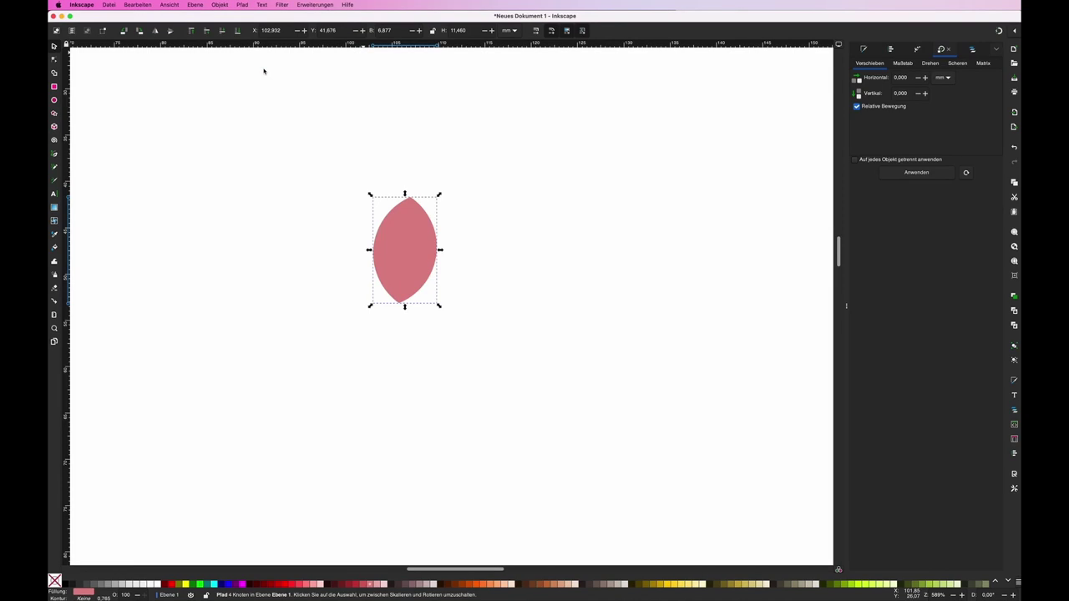
{"action": "key", "text": "ctrl+z"}
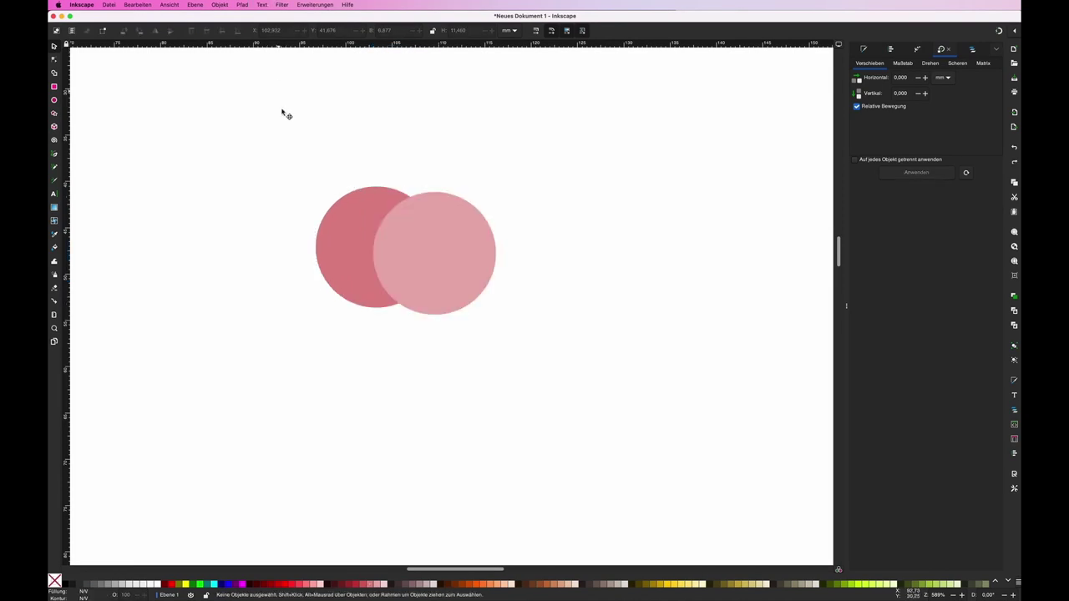
Combine both circles with Path > Exclusion, cutting out their lens-shaped overlap
{"action": "key", "text": "ctrl+a"}
{"action": "left_click", "coordinate": [241, 4]}
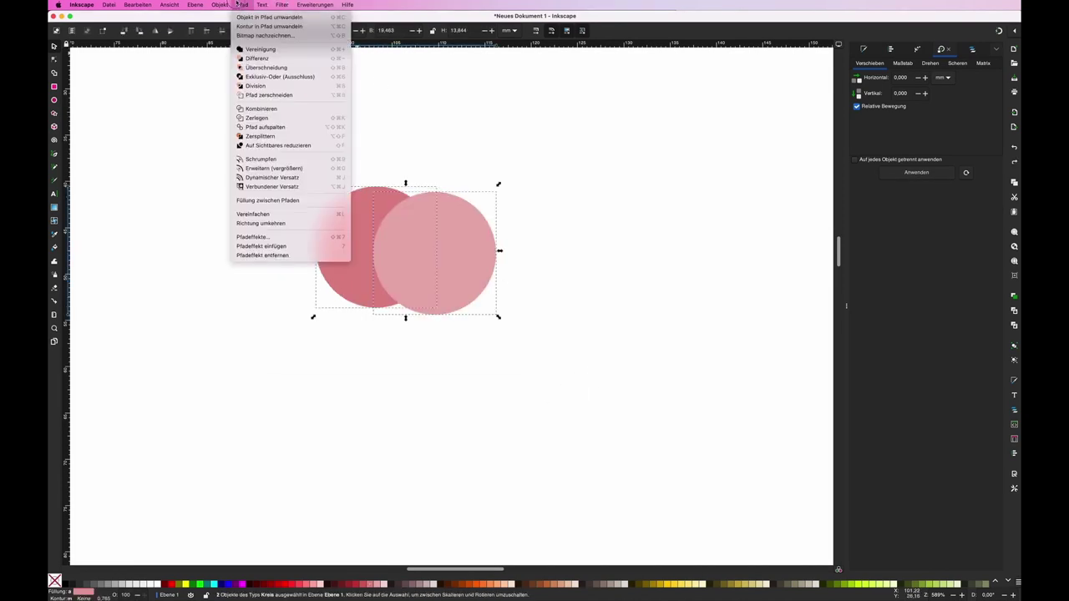
{"action": "left_click", "coordinate": [290, 78]}
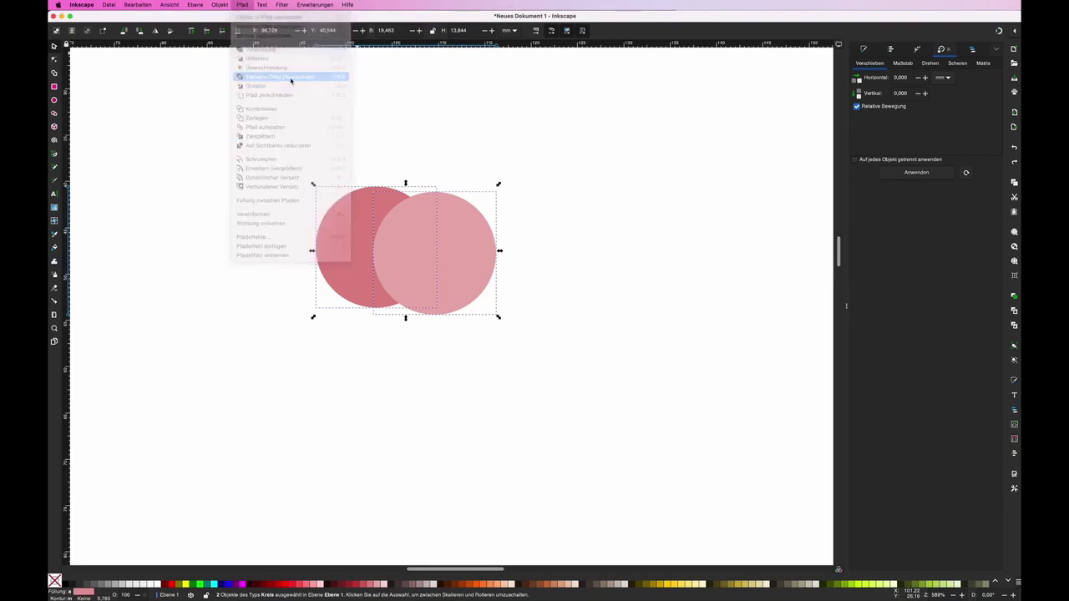
{"action": "left_click", "coordinate": [526, 208]}
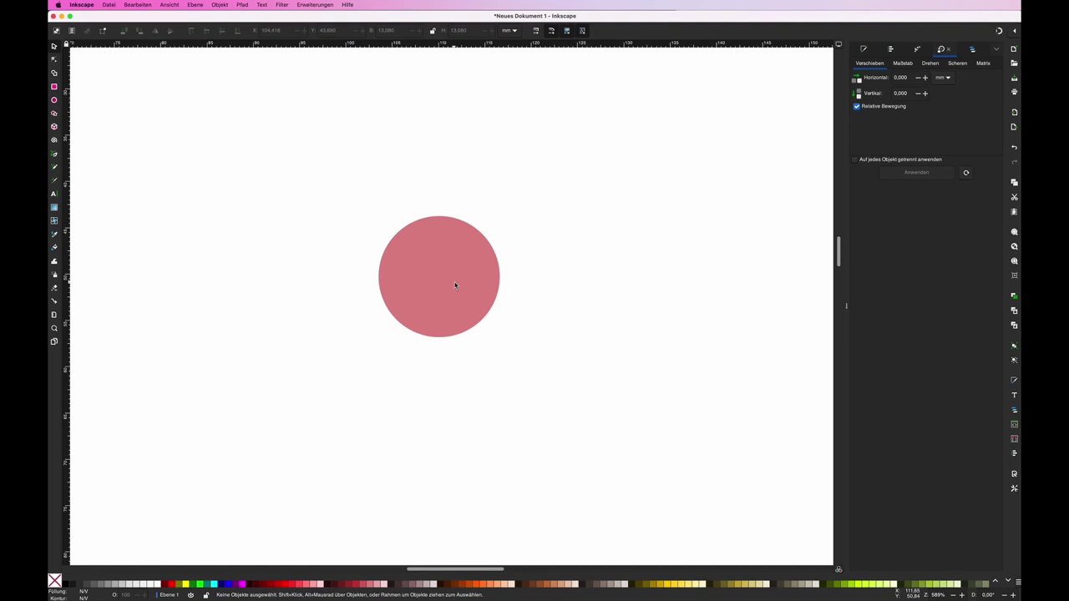
Duplicate the pink circle and shift the copy slightly right, selecting both
{"action": "left_click", "coordinate": [456, 286]}
{"action": "key", "text": "ctrl+shift+t"}
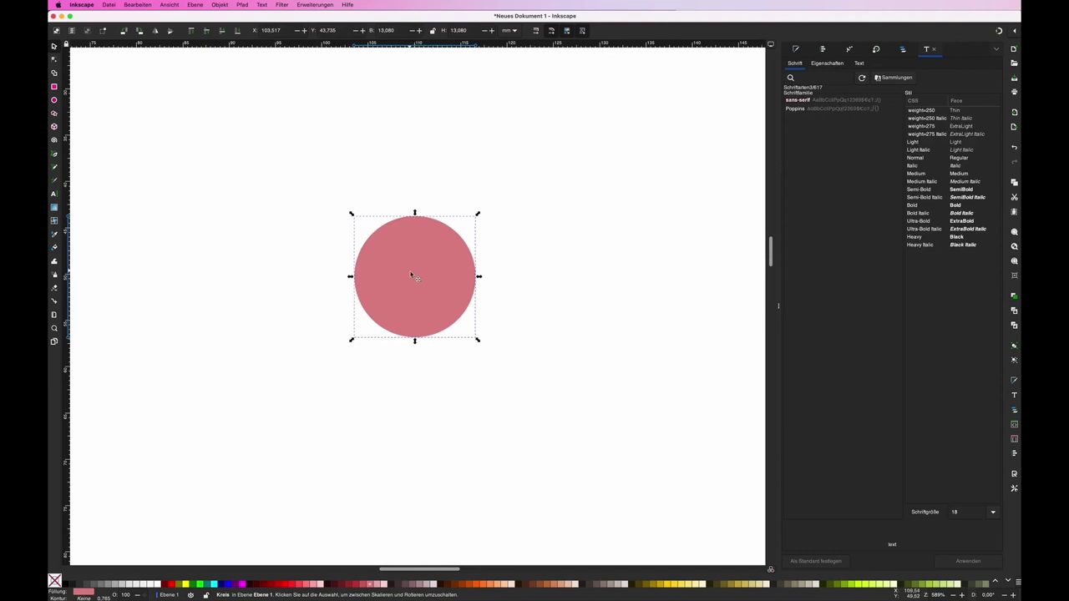
{"action": "key", "text": "Escape"}
{"action": "left_click", "coordinate": [387, 278]}
{"action": "left_click_drag", "start_coordinate": [382, 276], "coordinate": [392, 279]}
{"action": "left_click", "coordinate": [358, 283], "text": "shift"}
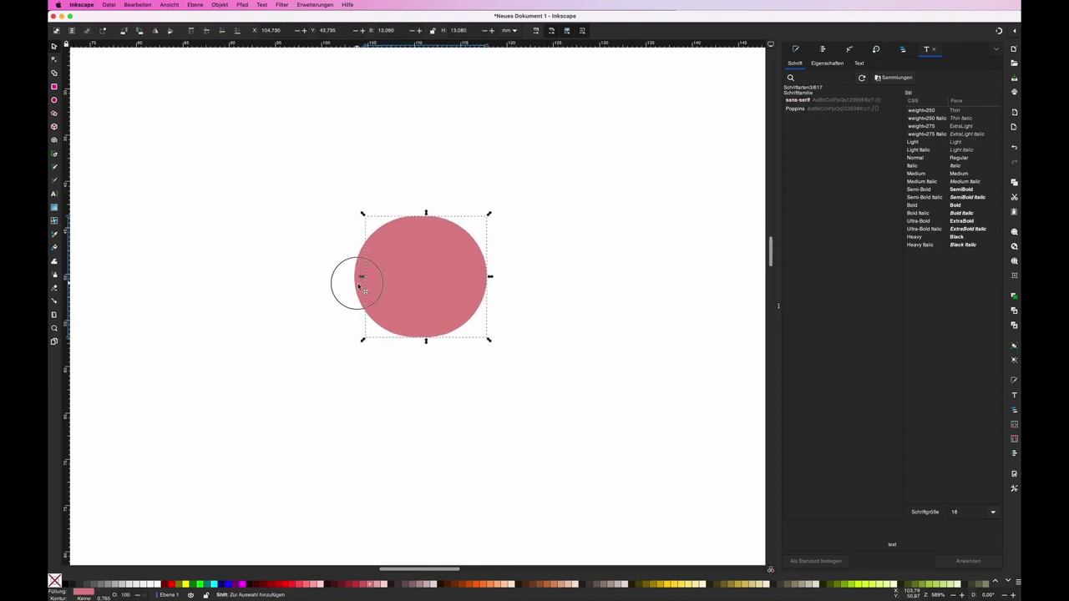
{"action": "scroll", "coordinate": [295, 126], "scroll_direction": "left", "scroll_amount": 1}
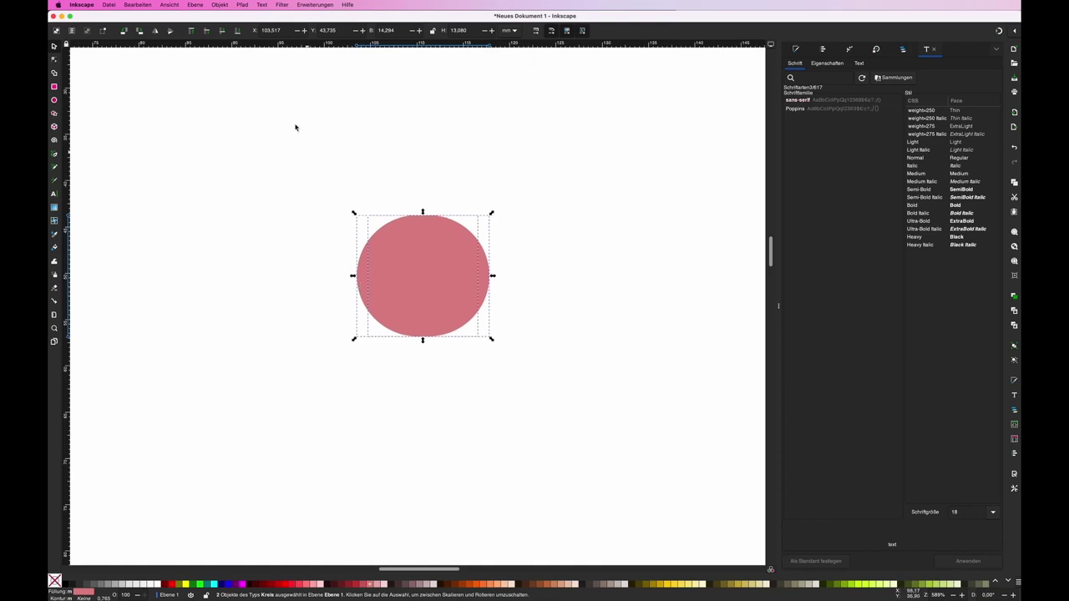
Subtract the shifted copy to leave a crescent and colour it darker red
{"action": "left_click", "coordinate": [223, 4]}
{"action": "mouse_move", "coordinate": [241, 5]}
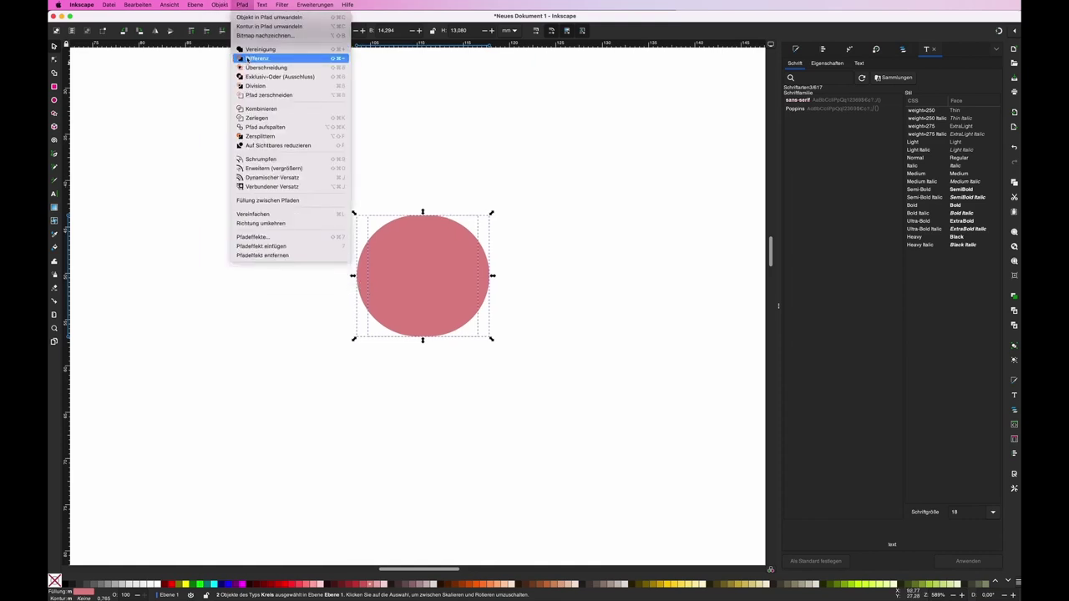
{"action": "left_click", "coordinate": [248, 58]}
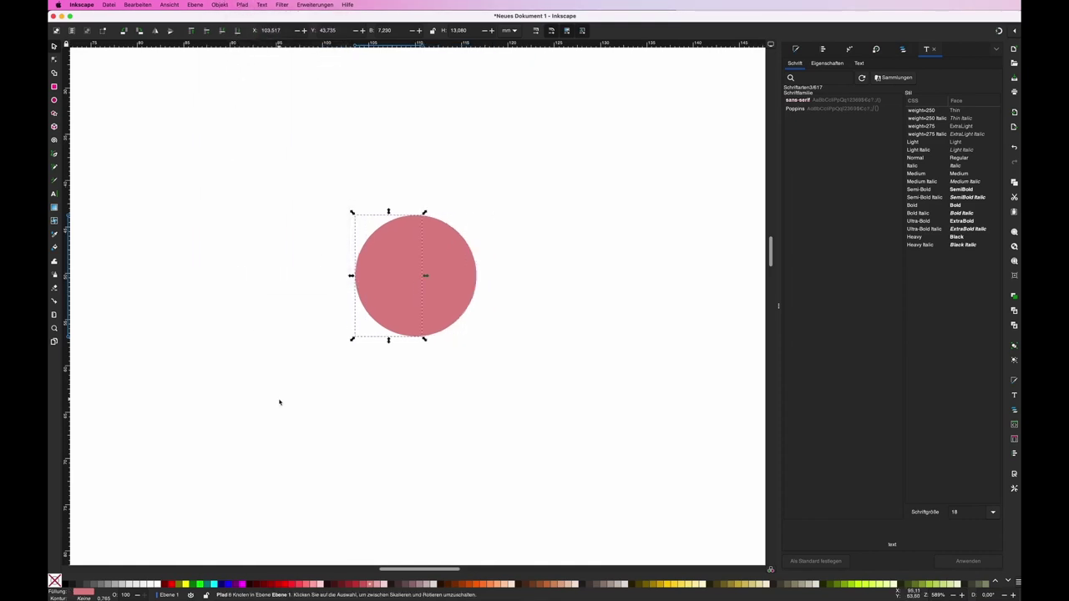
{"action": "left_click", "coordinate": [362, 584]}
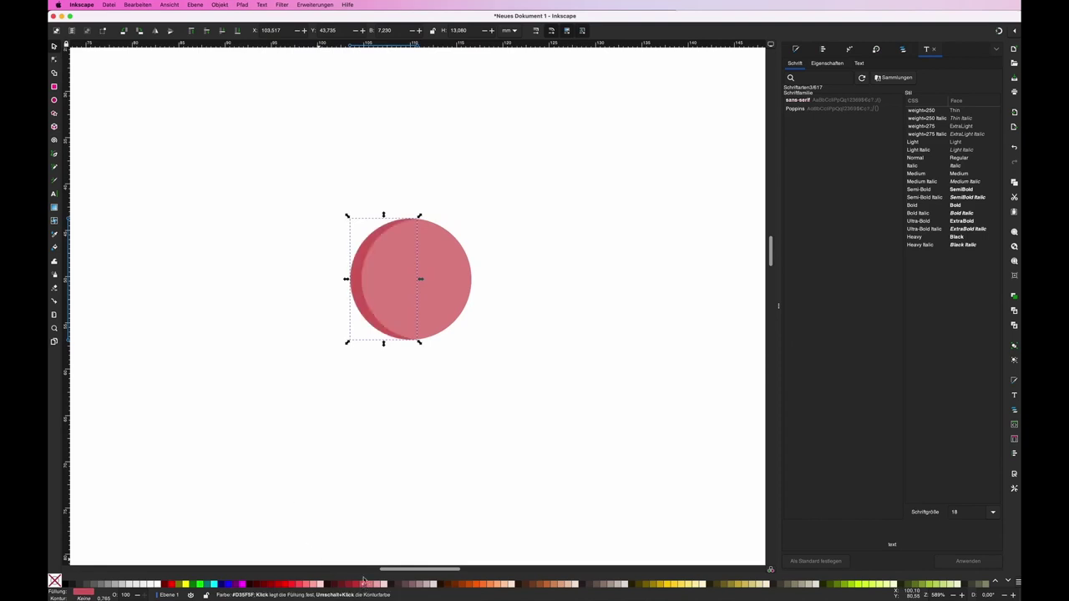
{"action": "left_click", "coordinate": [401, 481]}
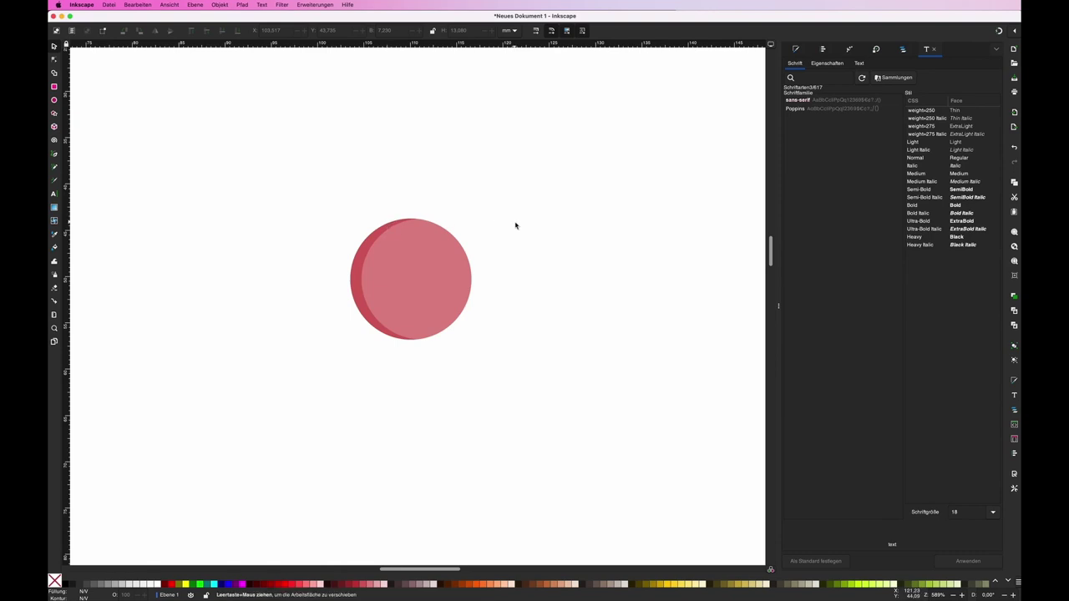
{"action": "left_click_drag", "start_coordinate": [516, 191], "coordinate": [296, 382]}
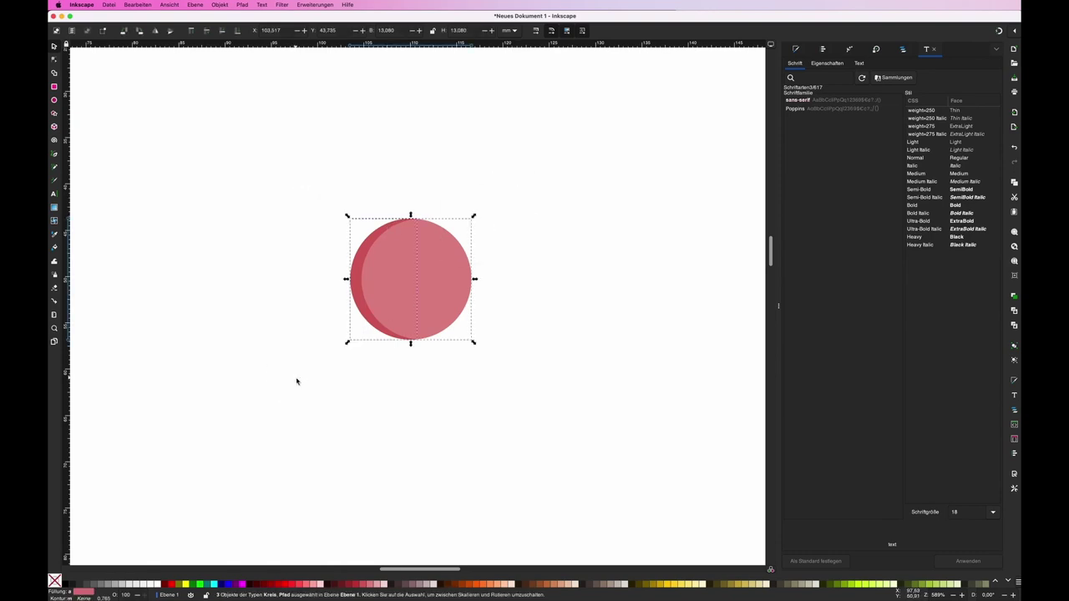
Delete the circles, type 'OMA' as text, and reposition and enlarge it
{"action": "key", "text": "Delete"}
{"action": "key", "text": "t"}
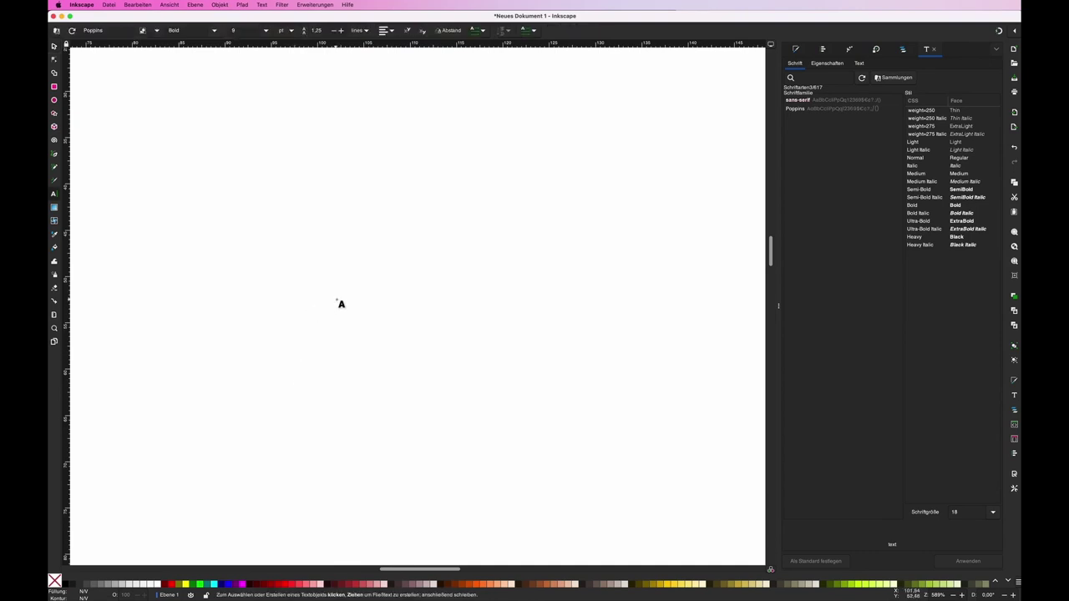
{"action": "left_click", "coordinate": [337, 299]}
{"action": "type", "text": "OMA"}
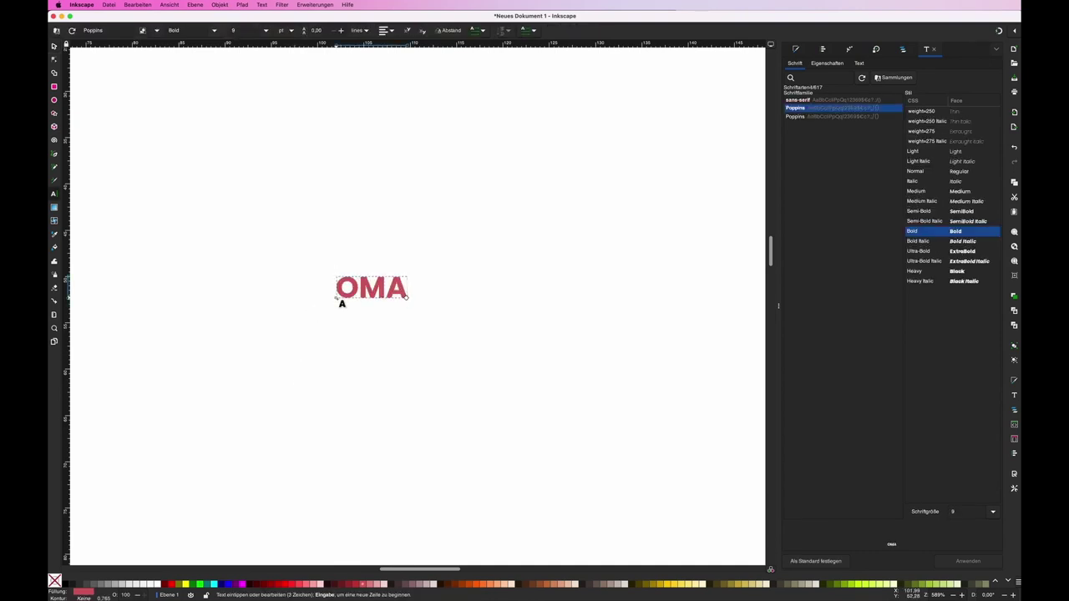
{"action": "key", "text": "Escape"}
{"action": "key", "text": "s"}
{"action": "mouse_move", "coordinate": [374, 289]}
{"action": "left_mouse_down"}
{"action": "mouse_move", "coordinate": [394, 227]}
{"action": "mouse_move", "coordinate": [513, 286]}
{"action": "left_mouse_up"}
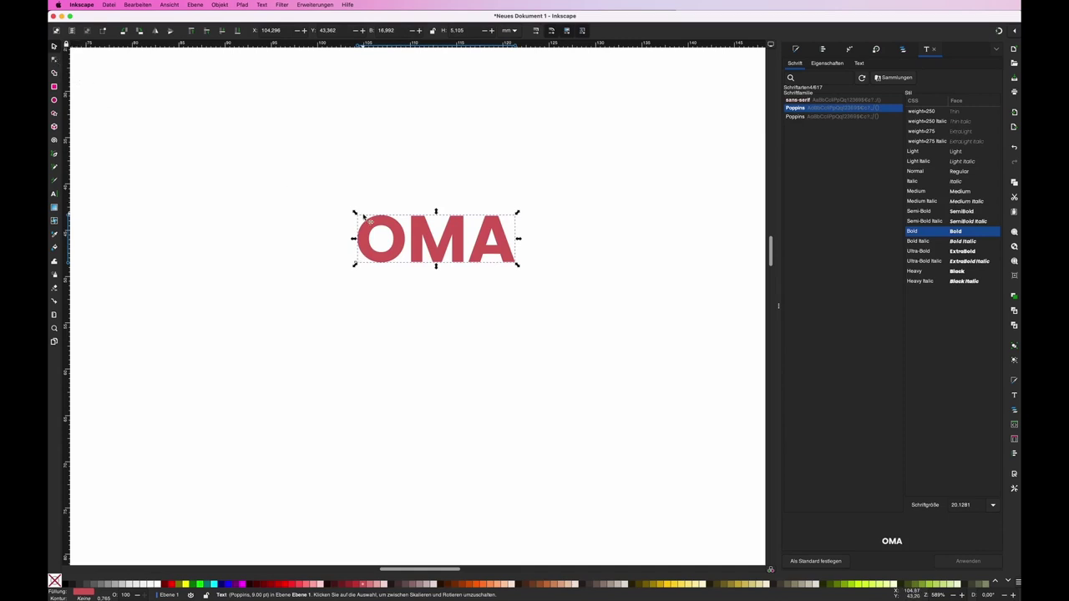
Convert the OMA text into a path and reselect it
{"action": "left_click", "coordinate": [54, 60]}
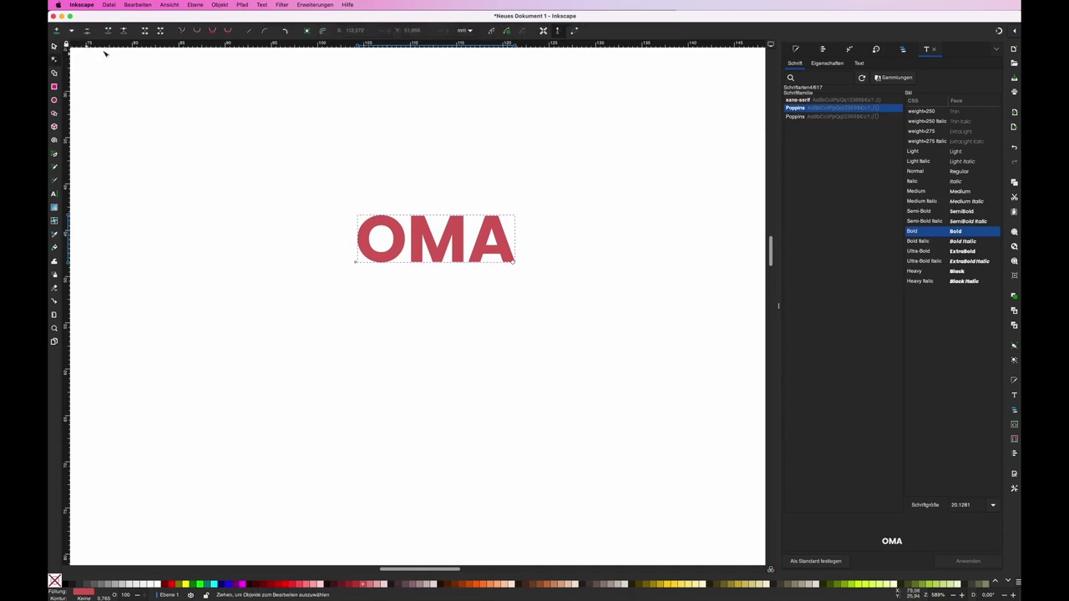
{"action": "left_click", "coordinate": [306, 31]}
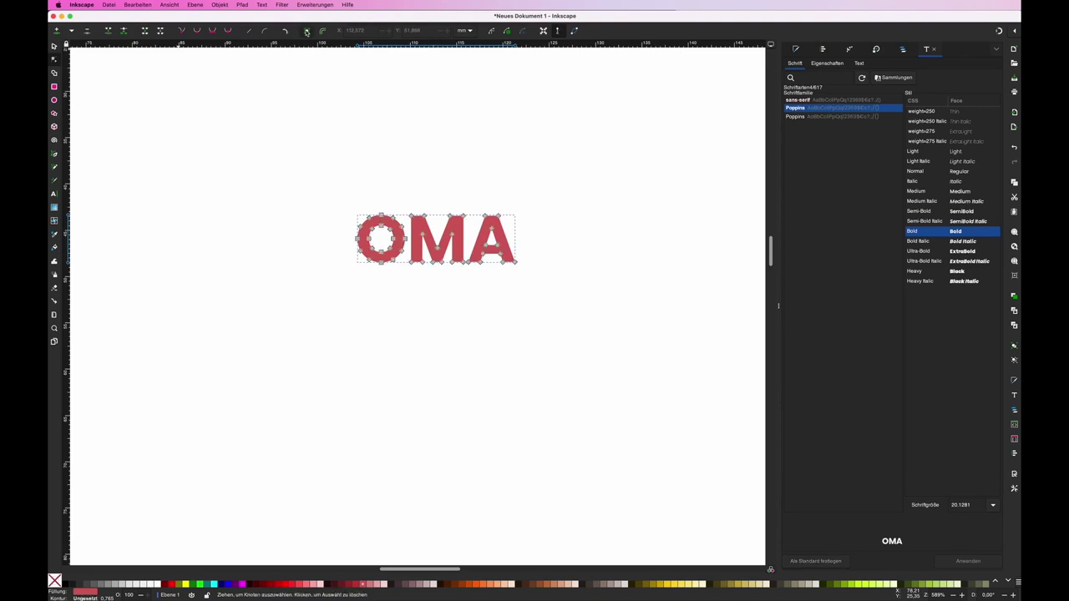
{"action": "left_click", "coordinate": [555, 325]}
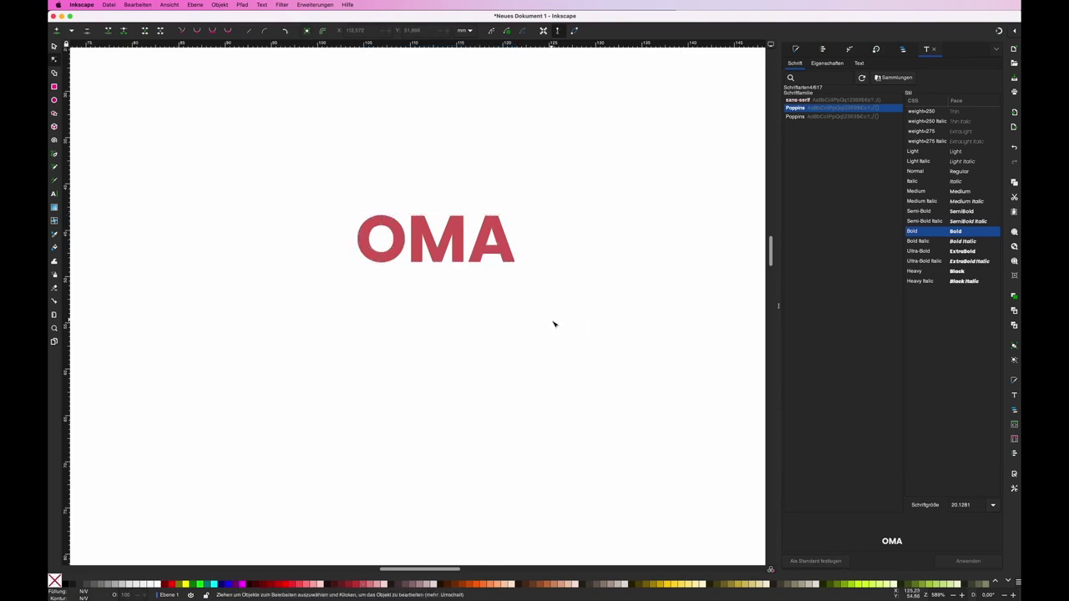
{"action": "key", "text": "s"}
{"action": "left_click", "coordinate": [500, 256]}
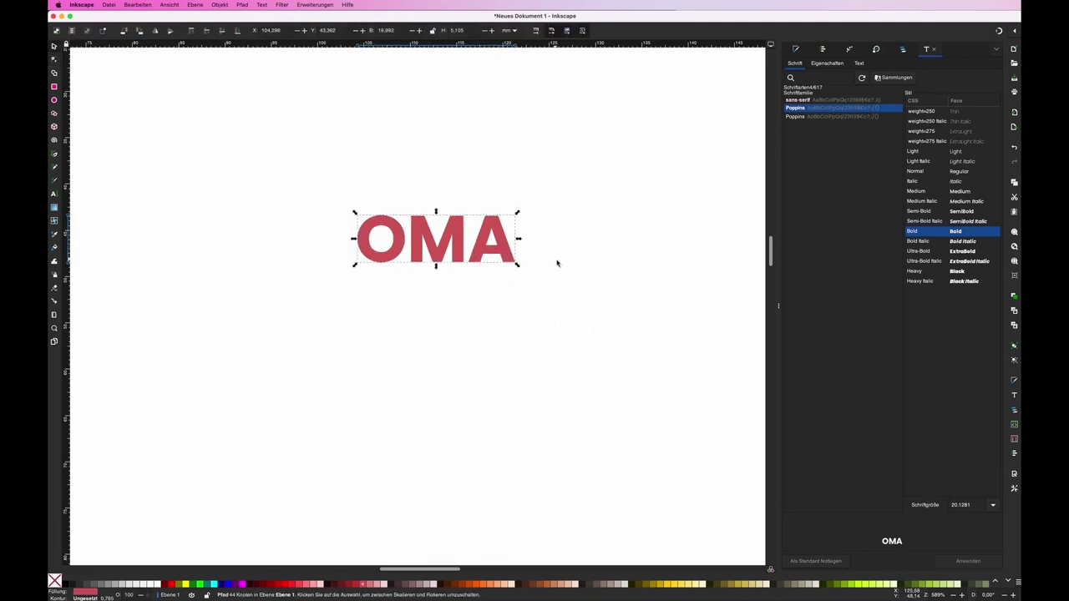
Duplicate OMA in lighter pink, offset the copy, and cut it out with Path > Difference
{"action": "key", "text": "ctrl+d"}
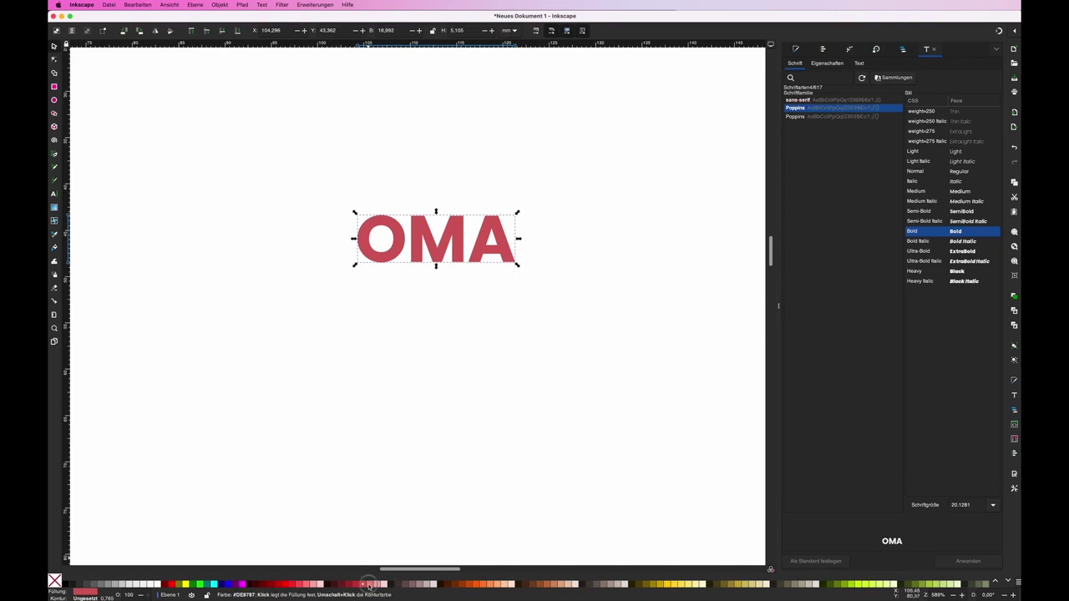
{"action": "left_click", "coordinate": [364, 583]}
{"action": "left_click_drag", "start_coordinate": [429, 250], "coordinate": [436, 249]}
{"action": "left_click", "coordinate": [449, 277]}
{"action": "left_click", "coordinate": [460, 252]}
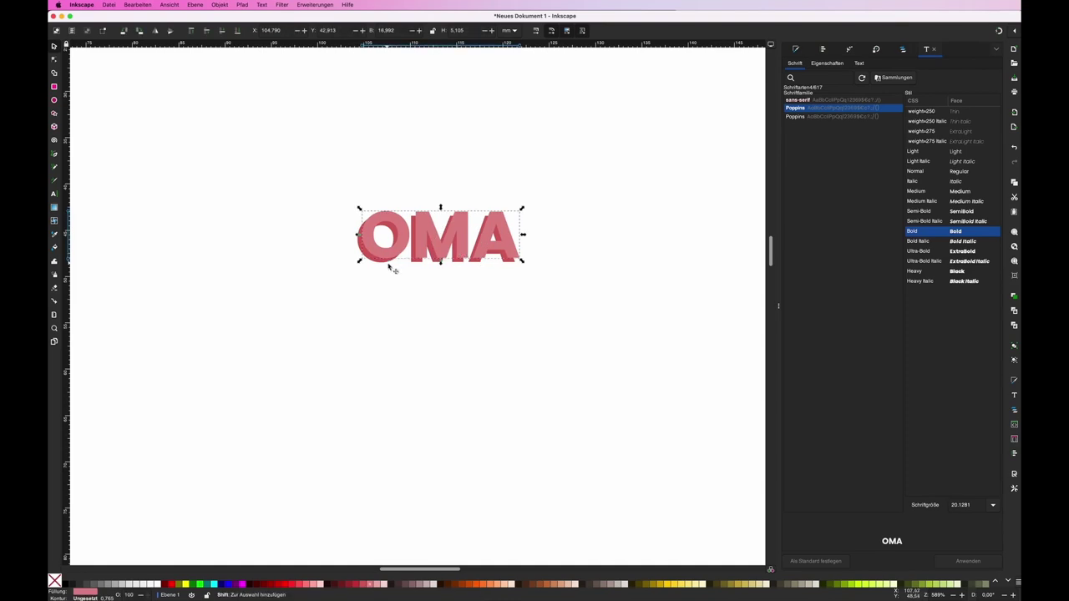
{"action": "left_click", "coordinate": [382, 262], "text": "shift"}
{"action": "left_click", "coordinate": [241, 5]}
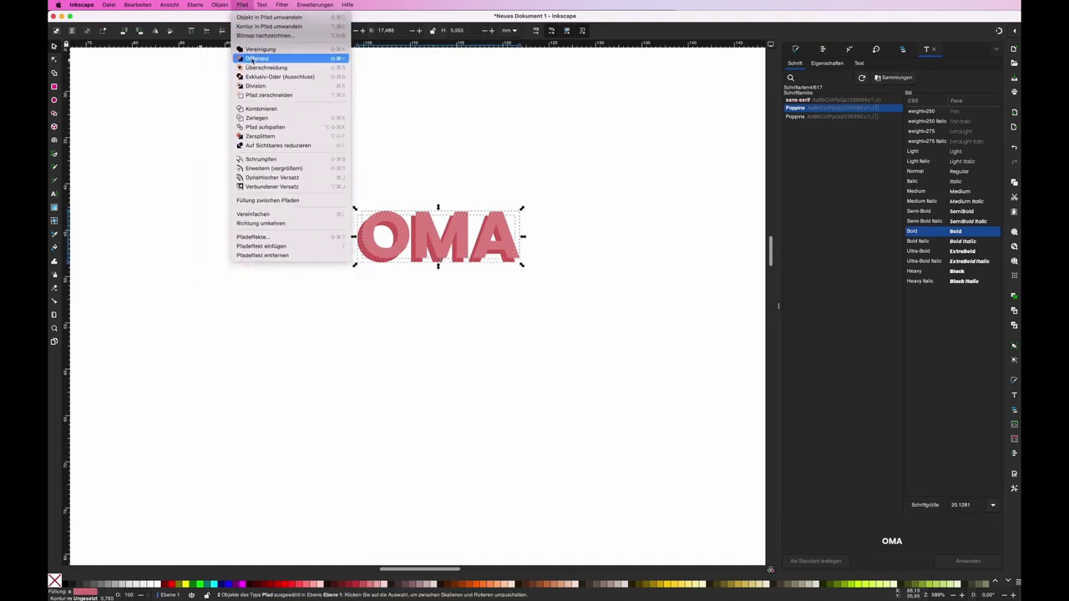
{"action": "left_click", "coordinate": [253, 59]}
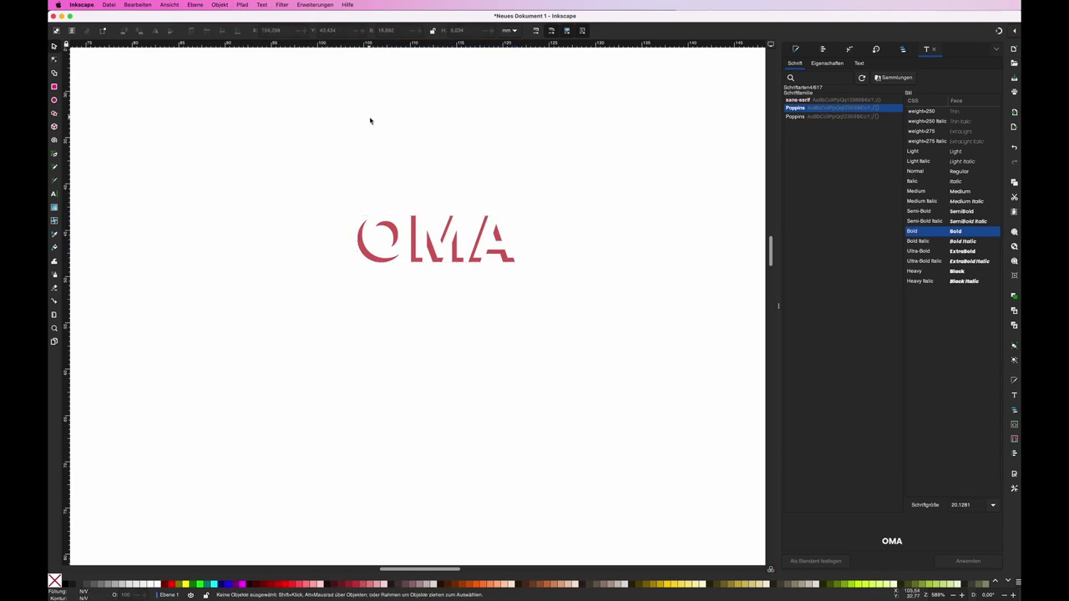